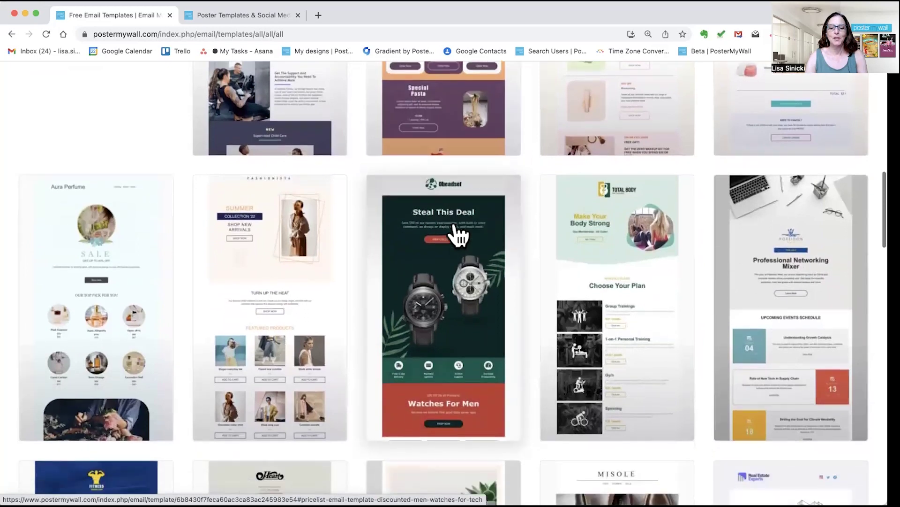
Browse the gallery of all free email templates to examine the available designs.
scroll(458, 235, down, 3)
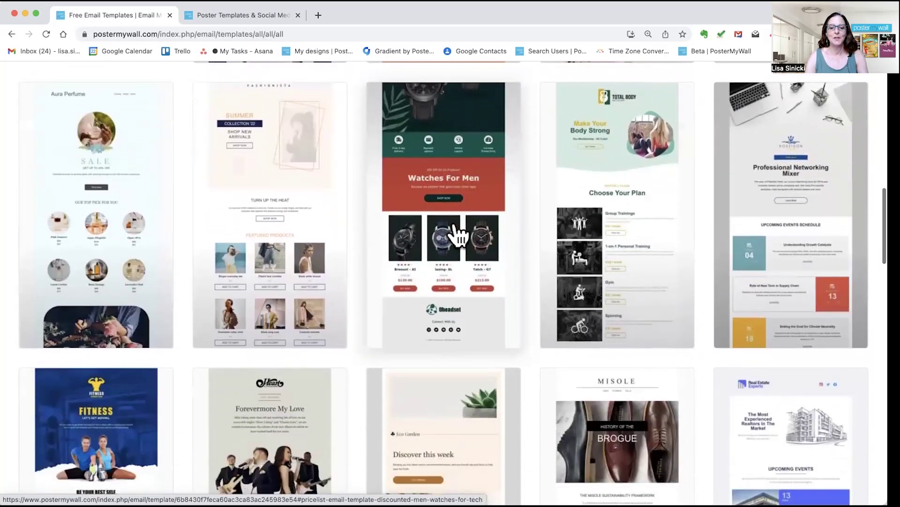
scroll(457, 234, down, 2)
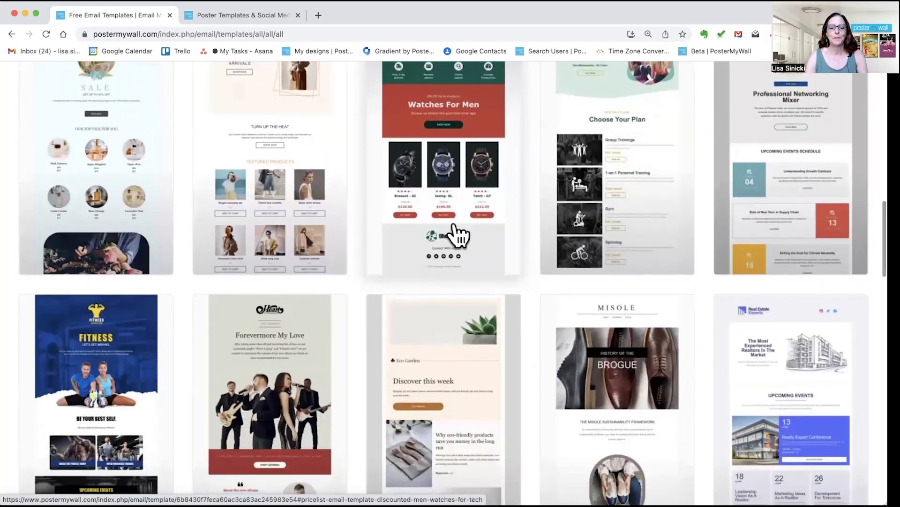
scroll(458, 235, down, 6)
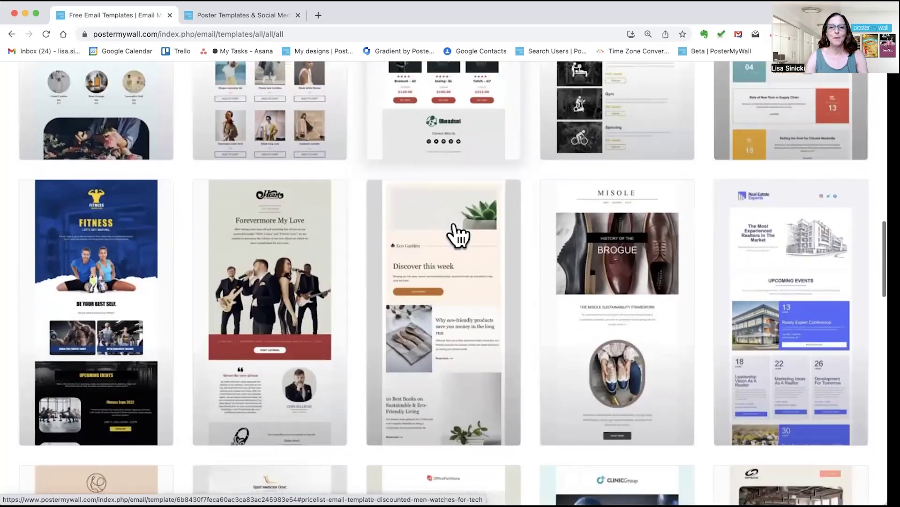
scroll(457, 235, down, 3)
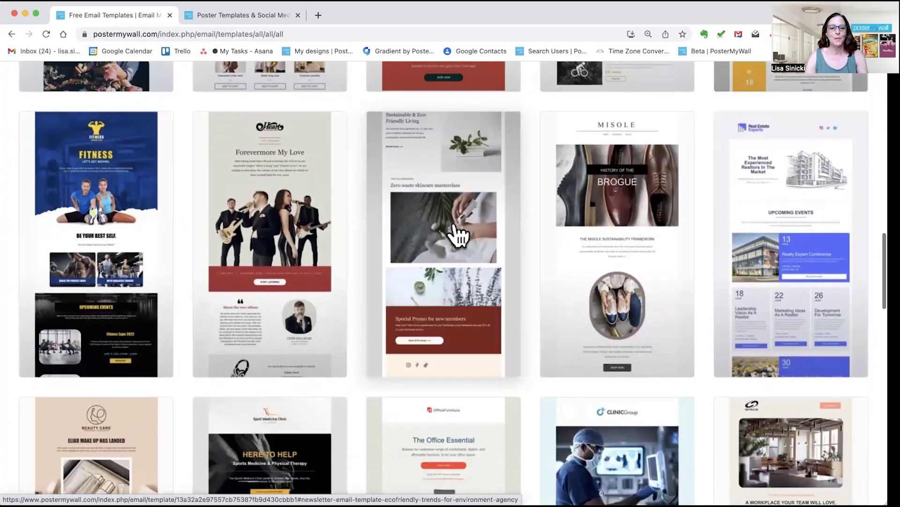
scroll(458, 234, down, 3)
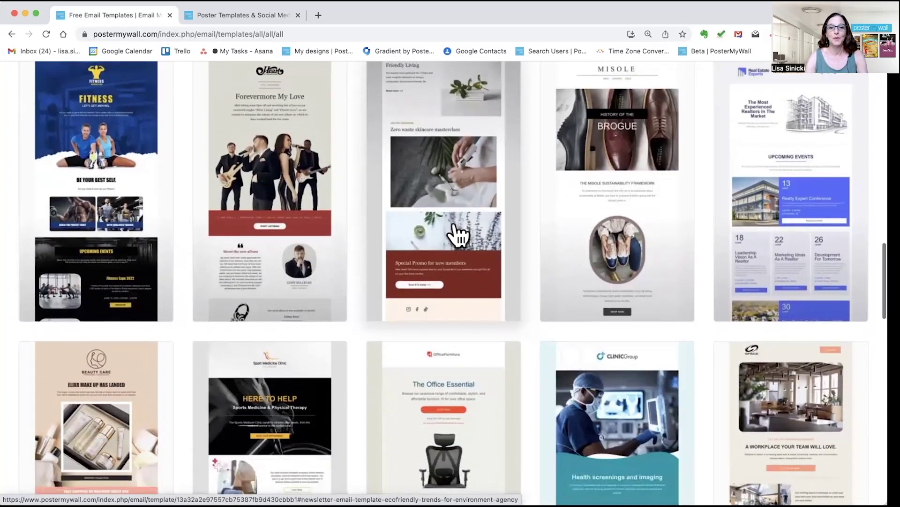
scroll(457, 234, down, 3)
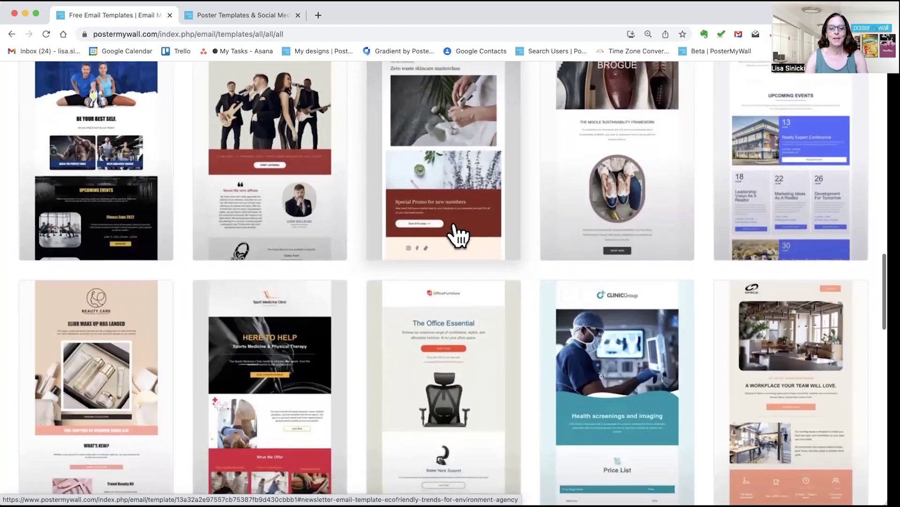
scroll(457, 234, down, 3)
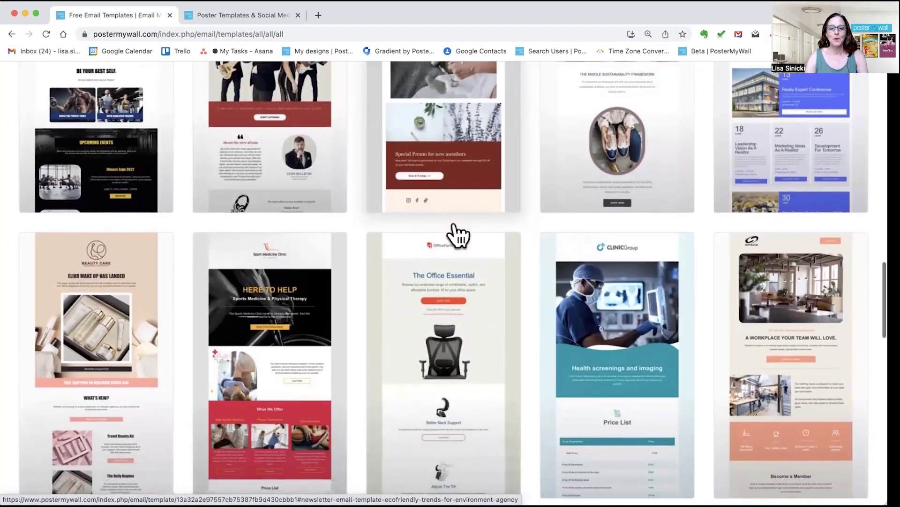
scroll(457, 235, down, 3)
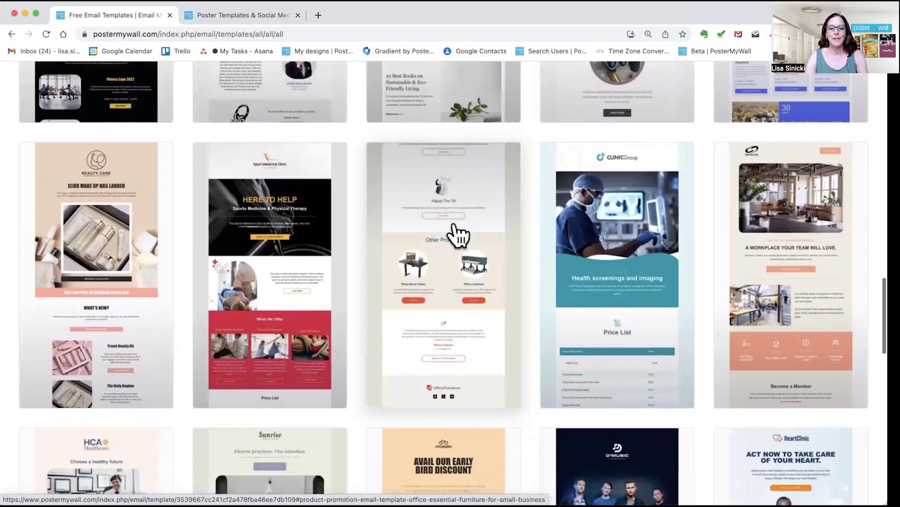
scroll(455, 232, down, 2)
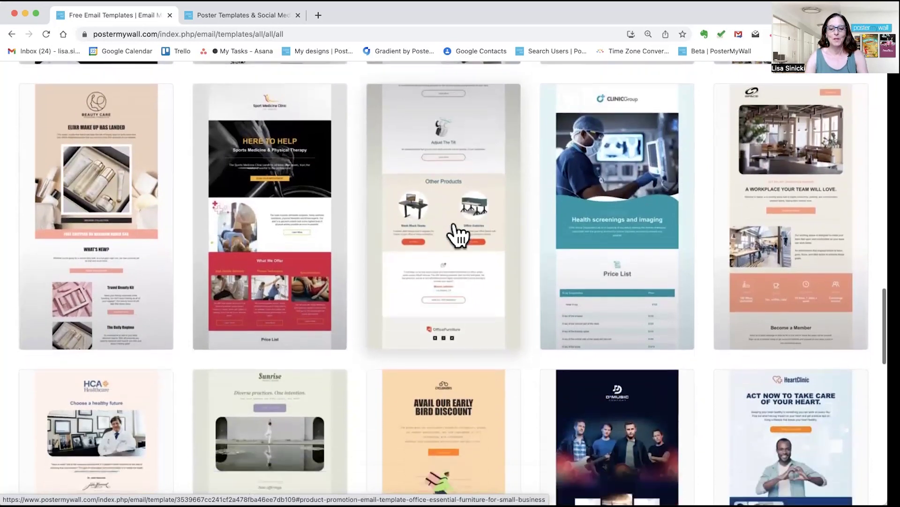
scroll(455, 232, down, 1)
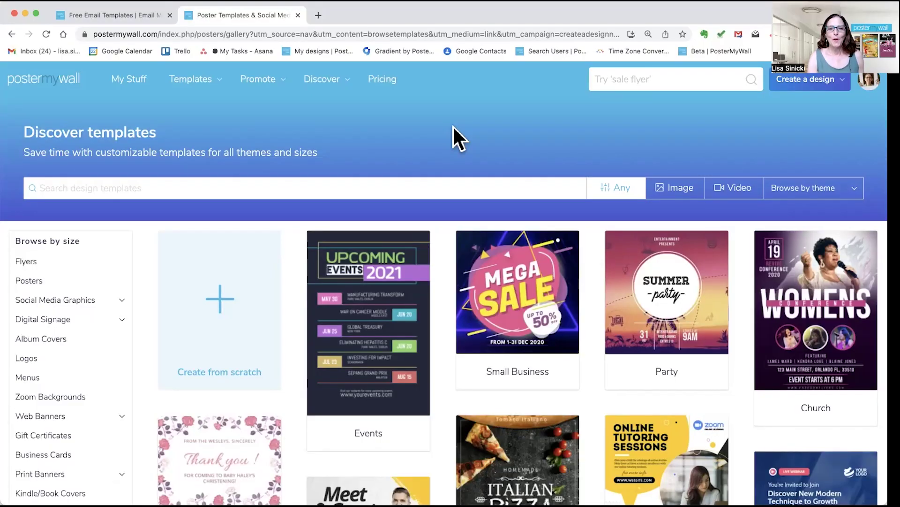
Show all email template themes and open the Travel and Leisure theme.
mouse_move(195, 90)
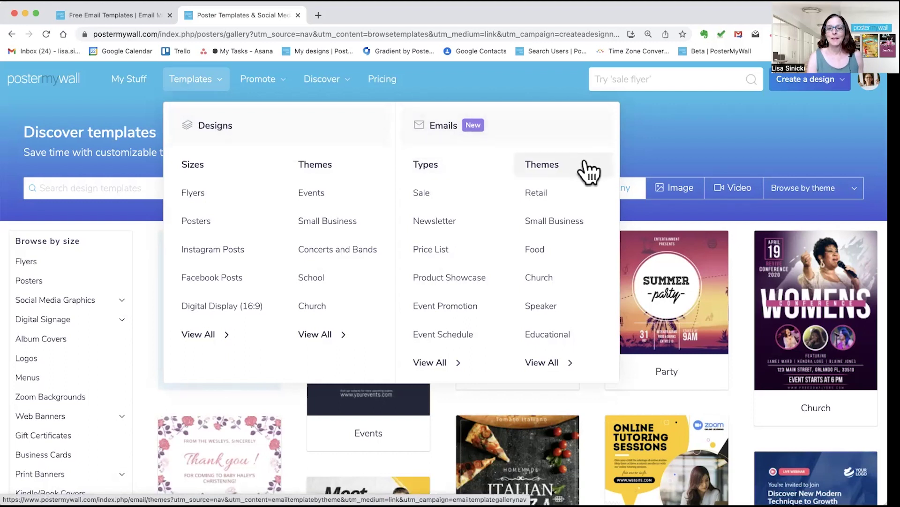
click(576, 371)
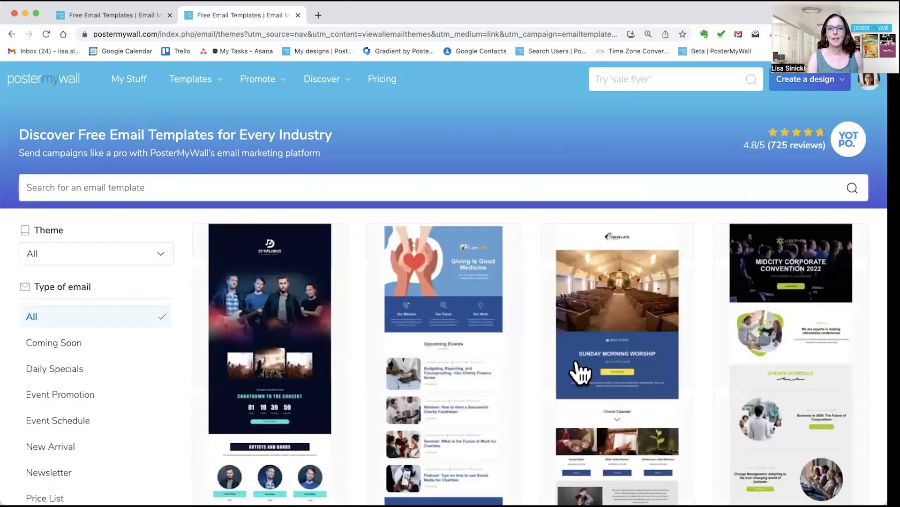
scroll(580, 373, down, 5)
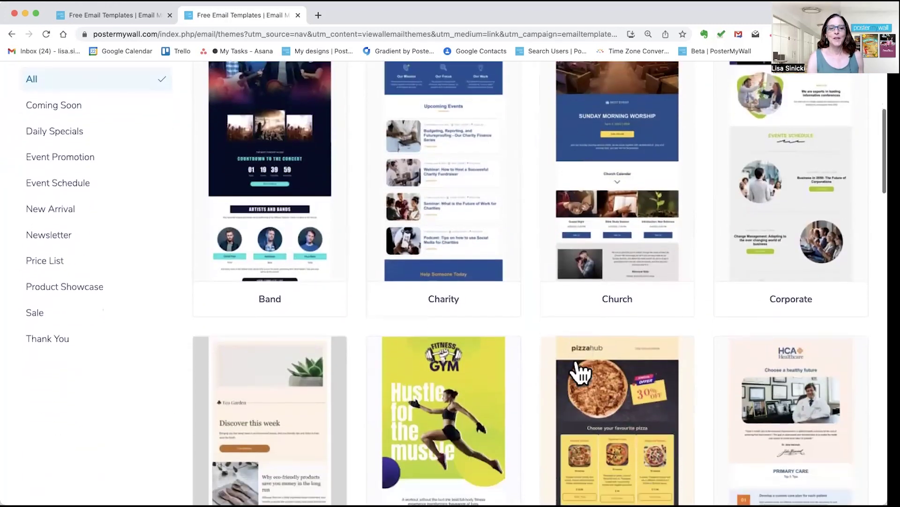
scroll(580, 373, down, 8)
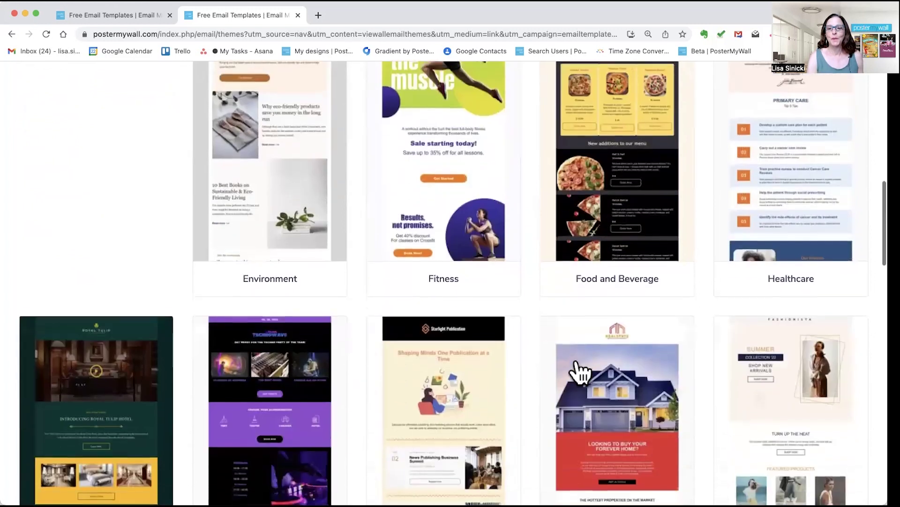
scroll(580, 373, down, 5)
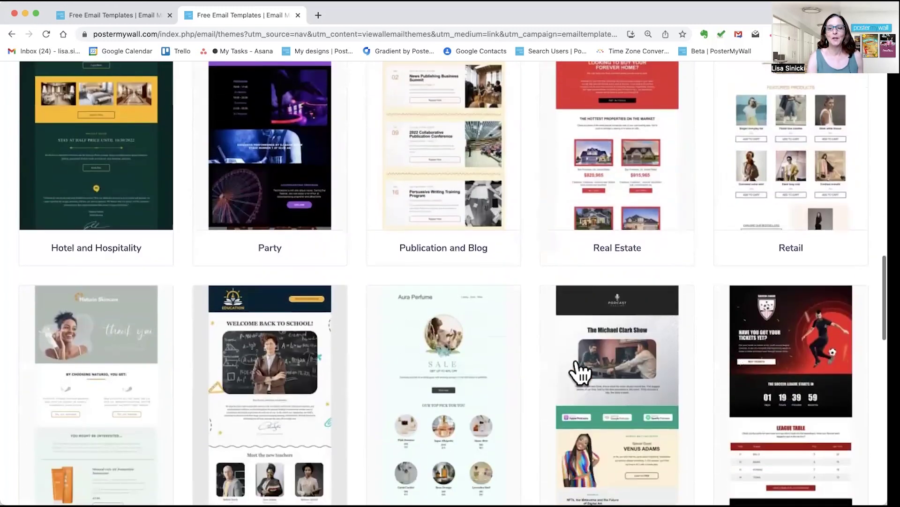
scroll(580, 373, down, 10)
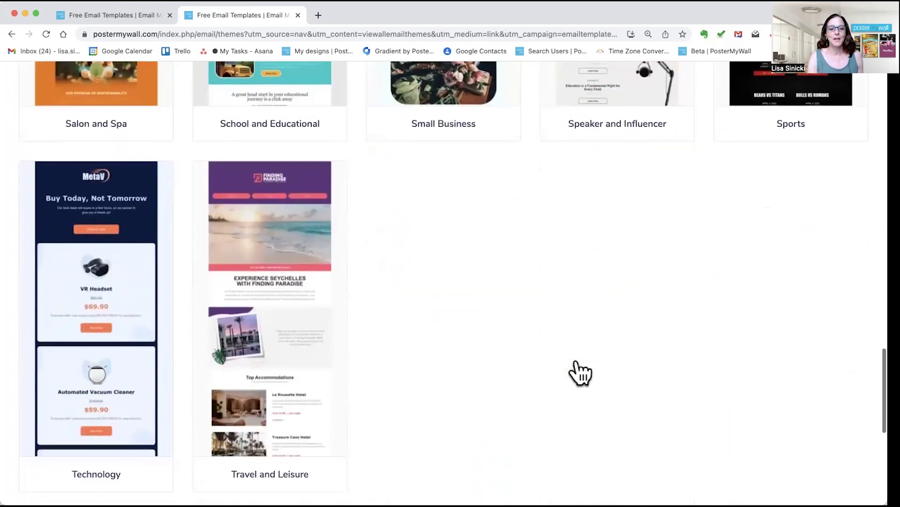
scroll(580, 373, down, 2)
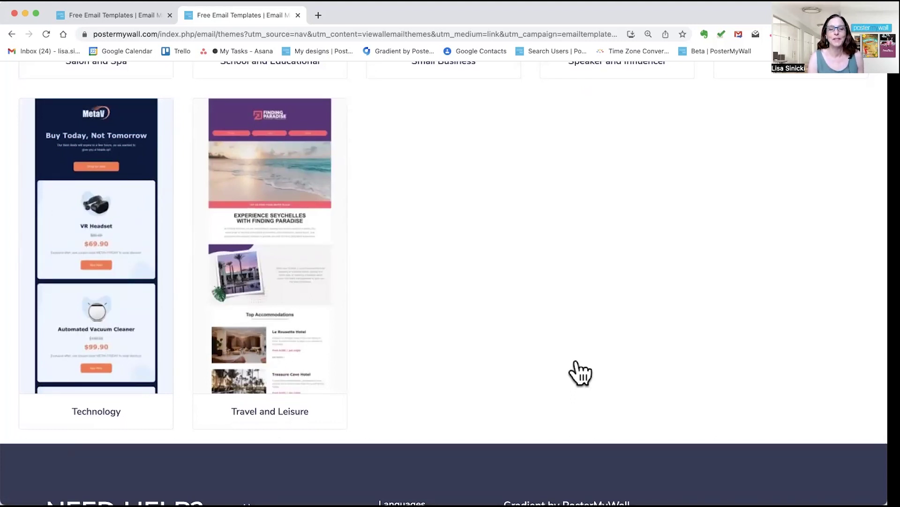
click(278, 168)
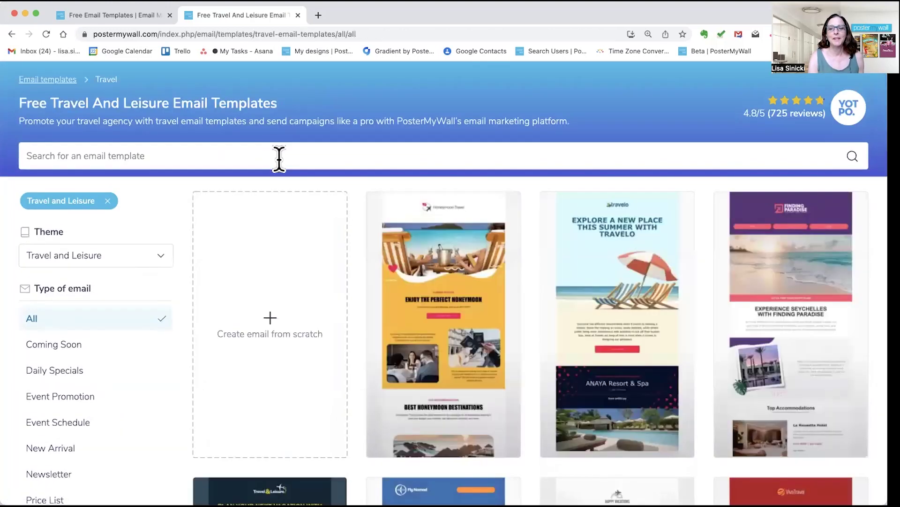
Pick the 'Honeymoon Special Packages' sale email template from the travel templates and open it for editing.
scroll(620, 344, down, 5)
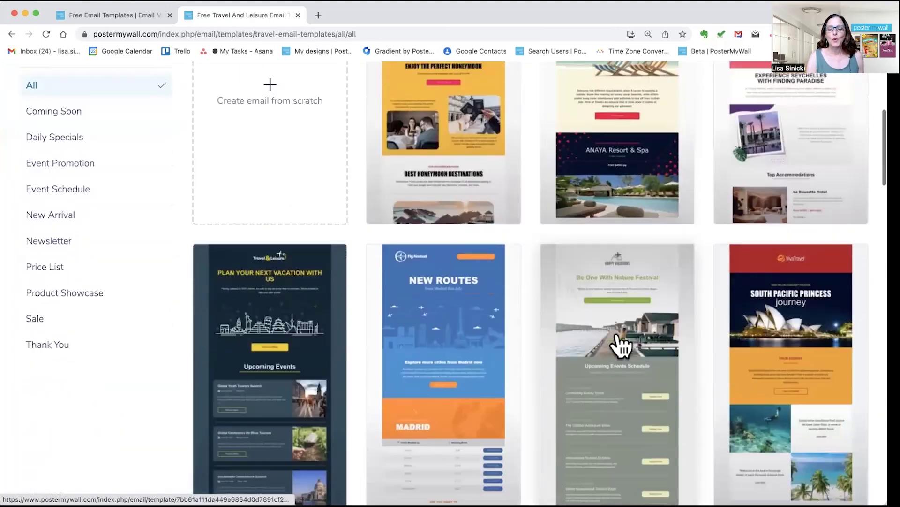
scroll(621, 346, down, 12)
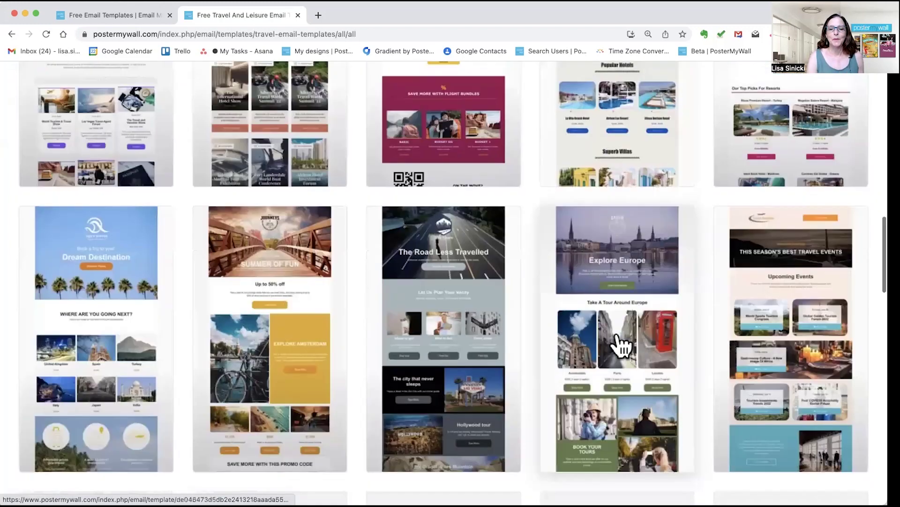
scroll(622, 346, down, 5)
scroll(621, 346, up, 15)
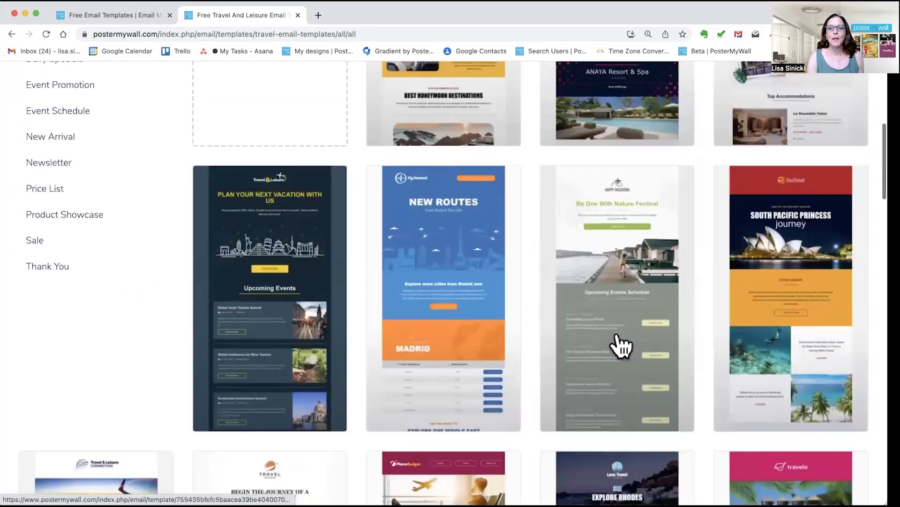
scroll(622, 346, up, 5)
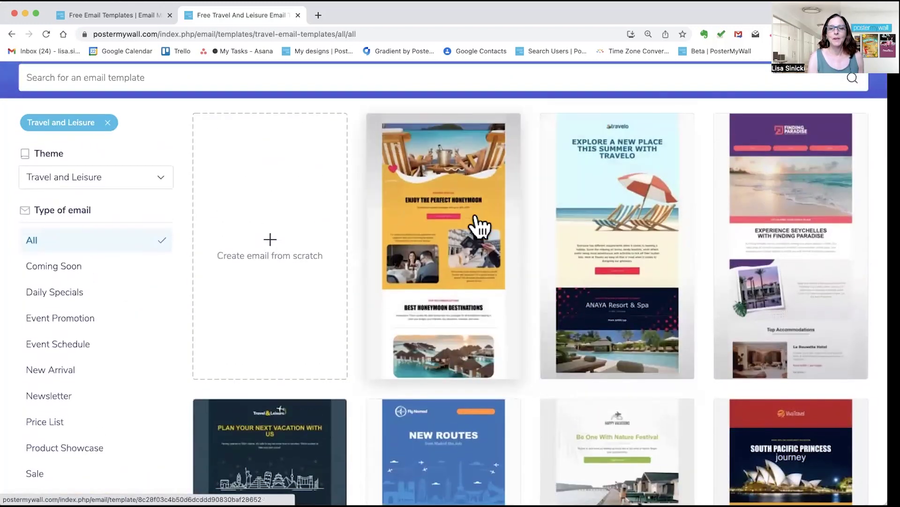
click(475, 217)
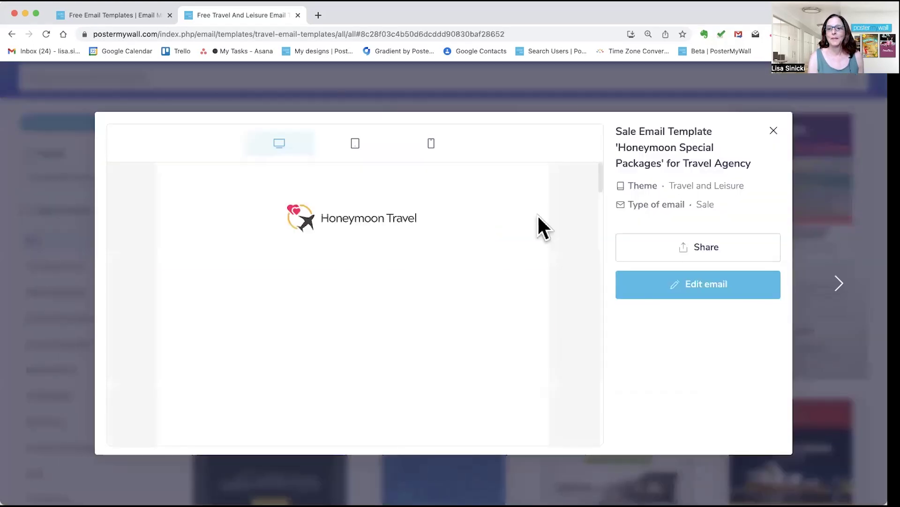
click(699, 287)
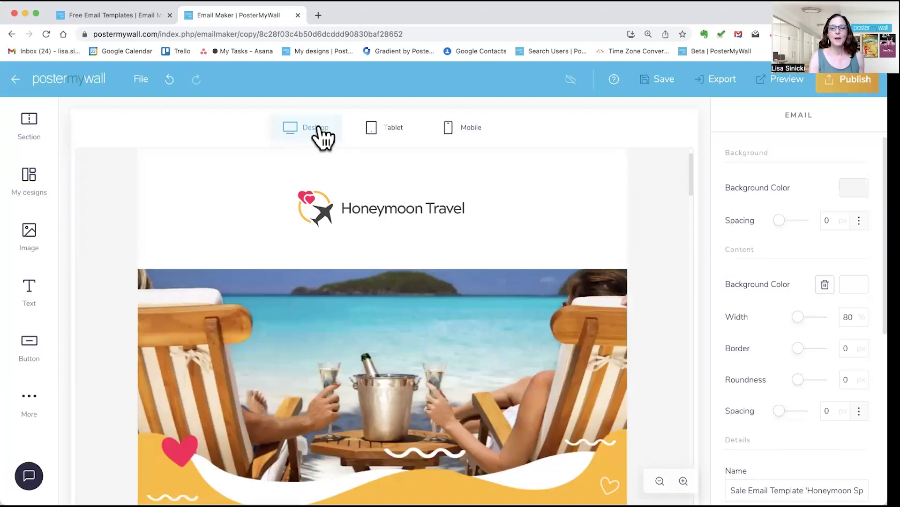
Preview the honeymoon email in the Tablet and Mobile layouts, then return to the Desktop layout.
click(396, 129)
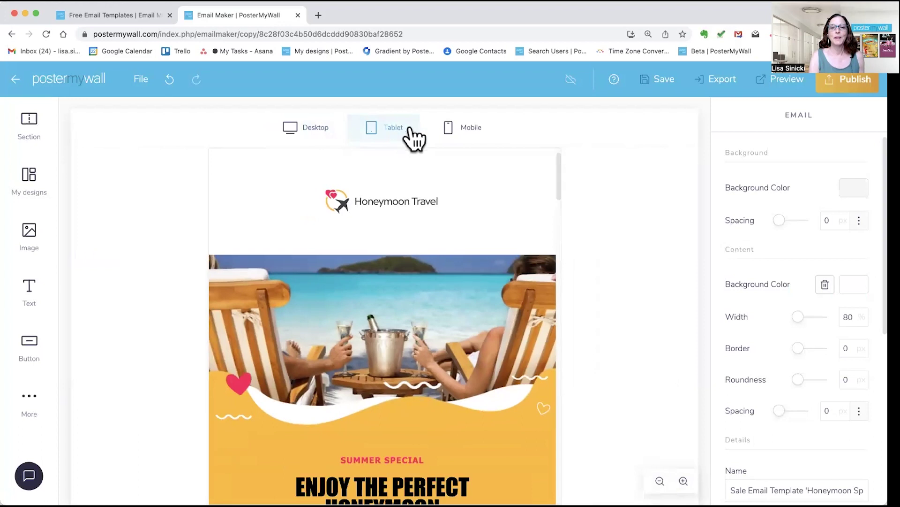
click(471, 135)
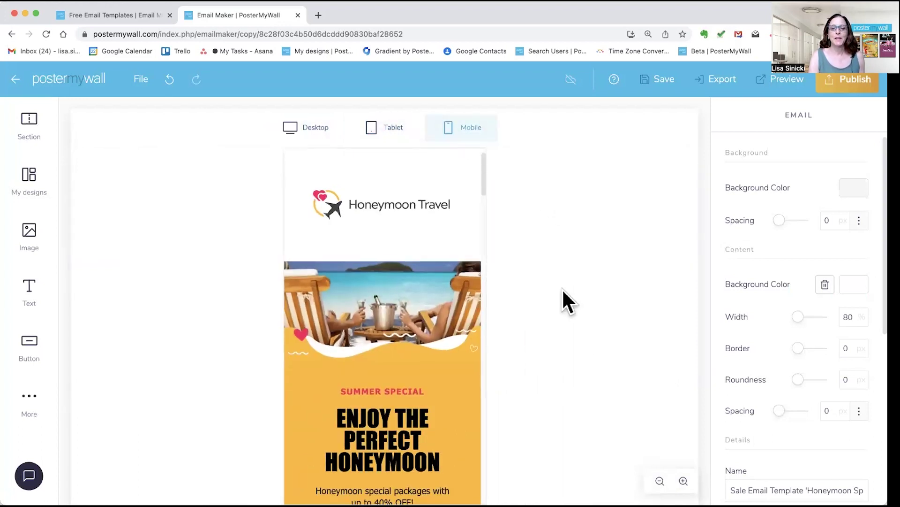
scroll(419, 352, down, 3)
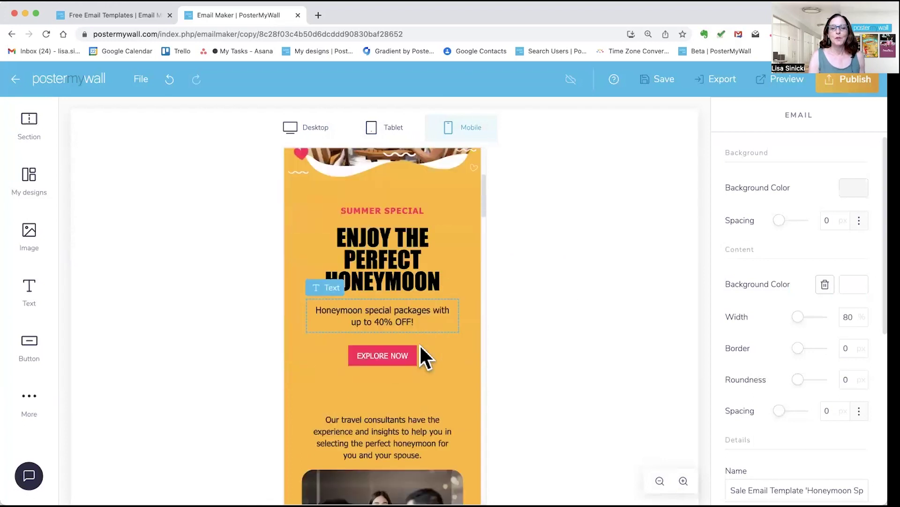
scroll(420, 356, down, 5)
scroll(421, 356, up, 7)
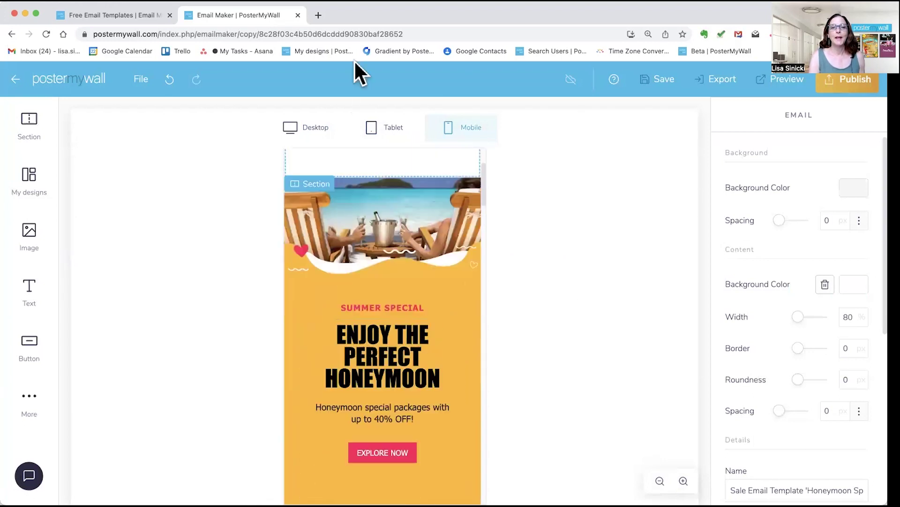
click(396, 130)
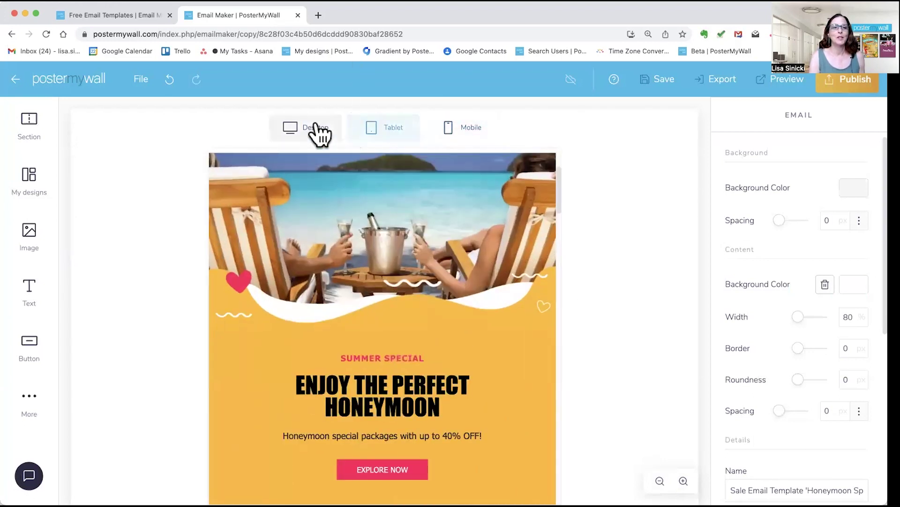
click(317, 126)
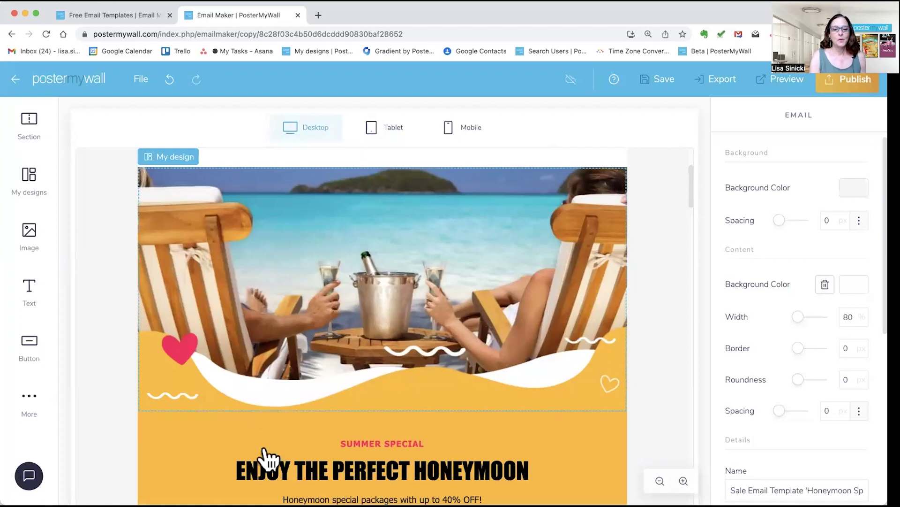
Select the whole section that contains the "Enjoy the Perfect Honeymoon" heading to show its layout and style settings.
scroll(263, 446, down, 5)
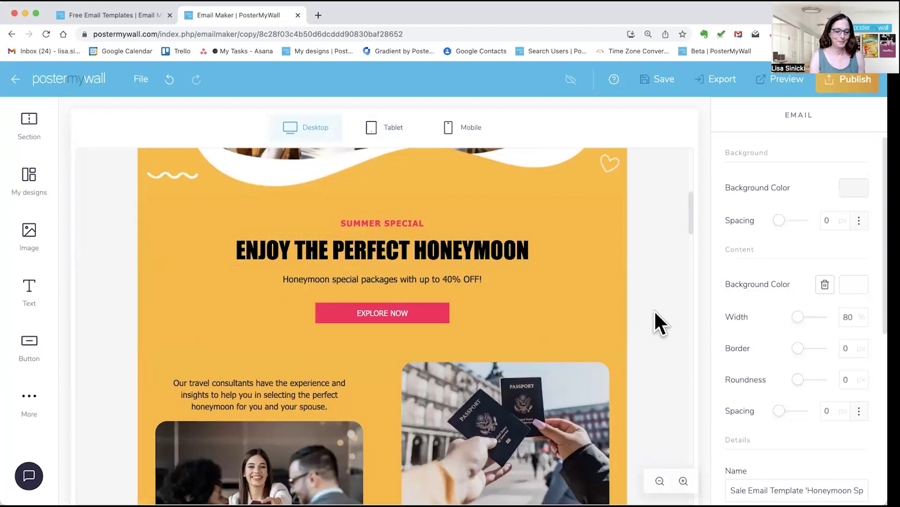
scroll(655, 309, up, 2)
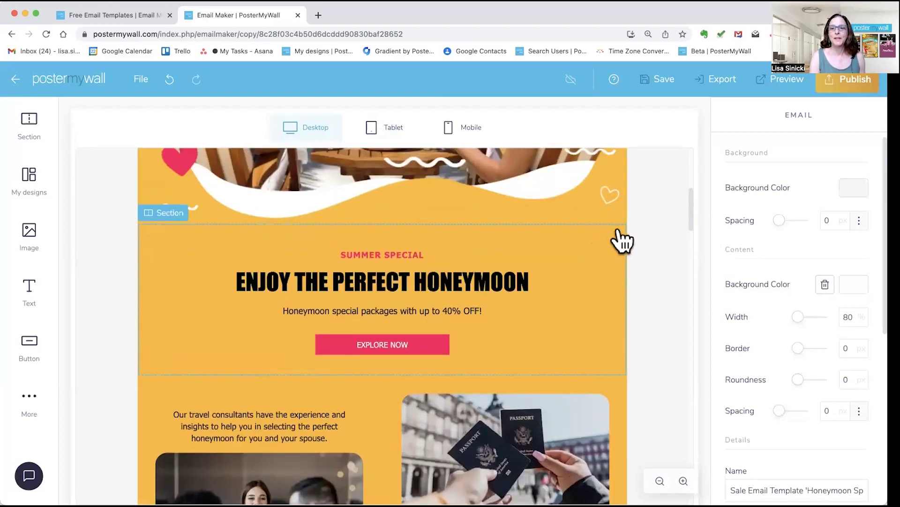
click(618, 285)
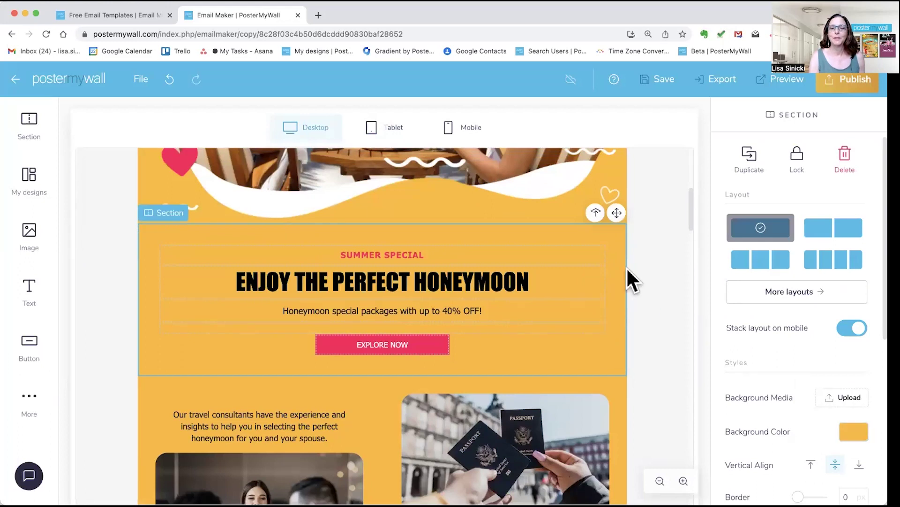
click(658, 283)
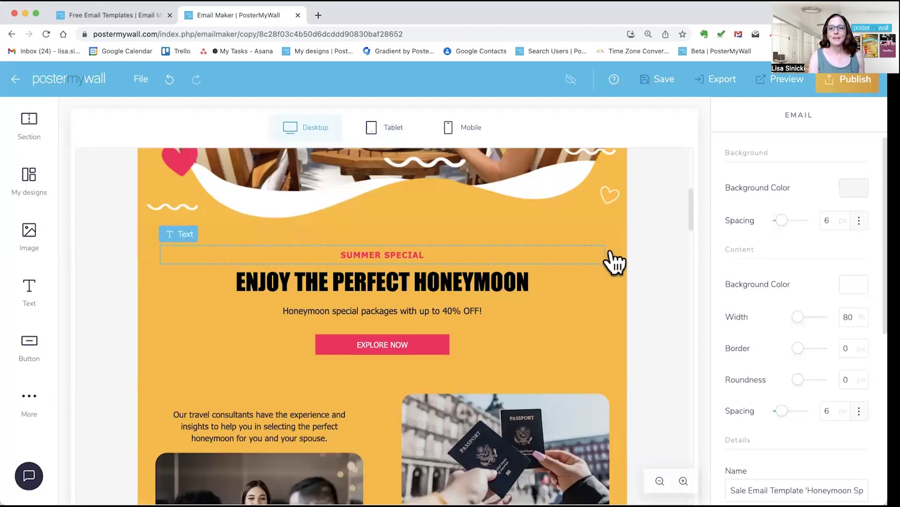
click(624, 285)
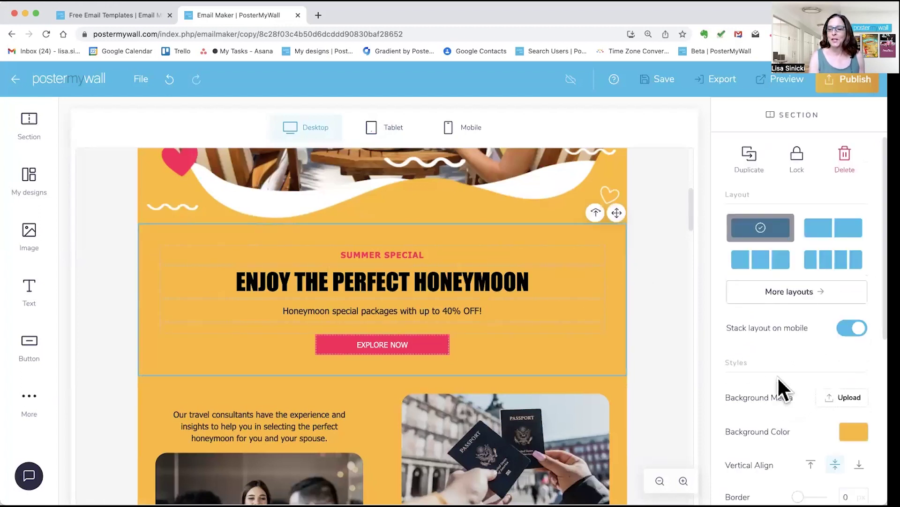
Set the background color of the "Enjoy the Perfect Honeymoon" section to the teal 1B8980 from the Travel Agency palette.
scroll(792, 396, down, 3)
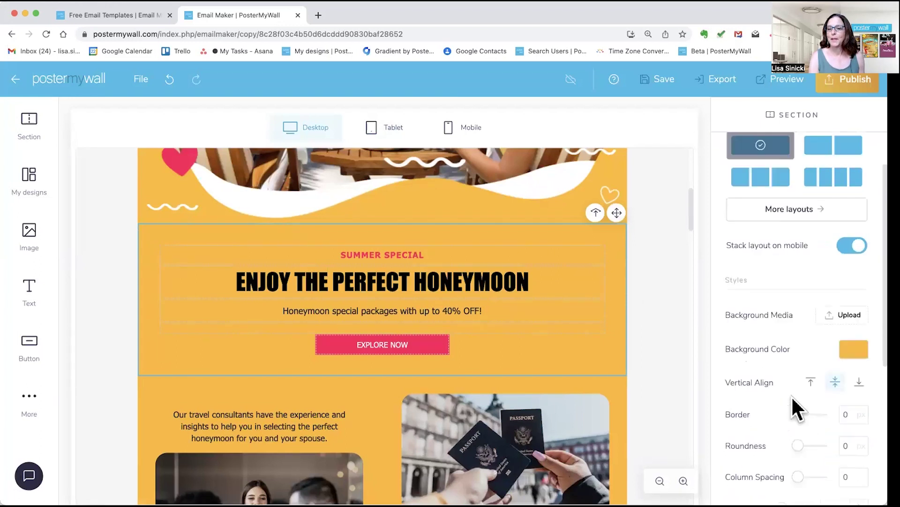
click(851, 304)
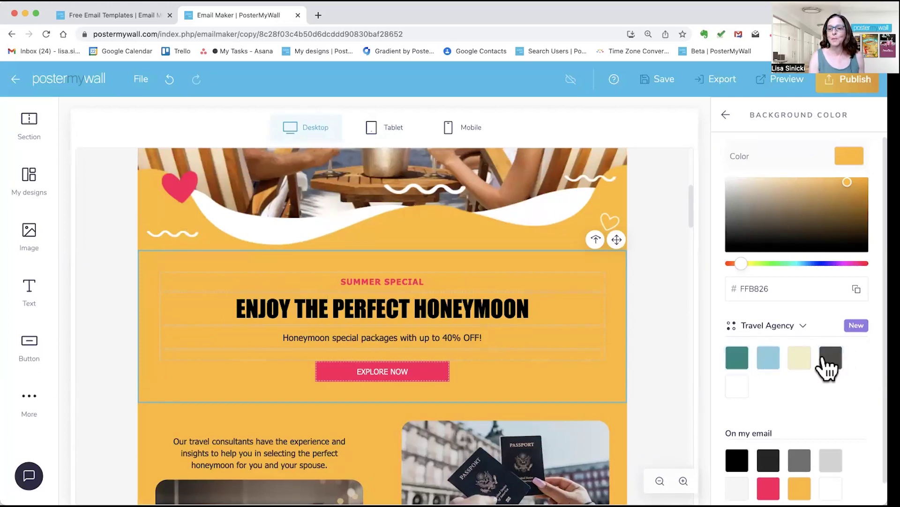
click(737, 359)
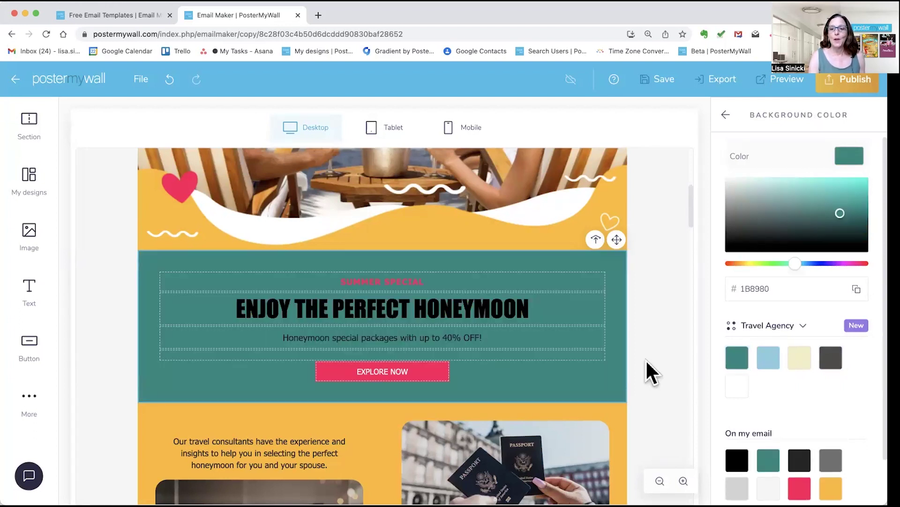
Give the two-column section with the travel consultant and passport photos the teal 1B8980 background from the Travel Agency palette.
scroll(649, 374, down, 5)
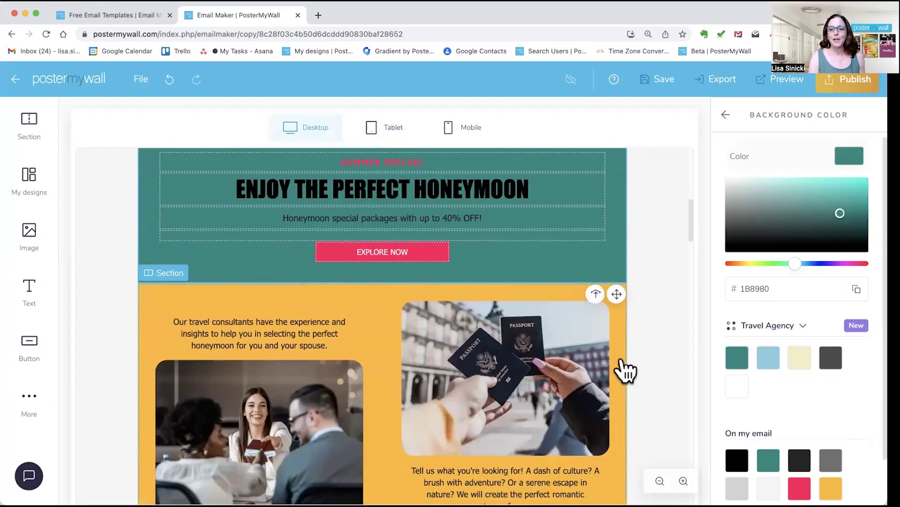
click(625, 368)
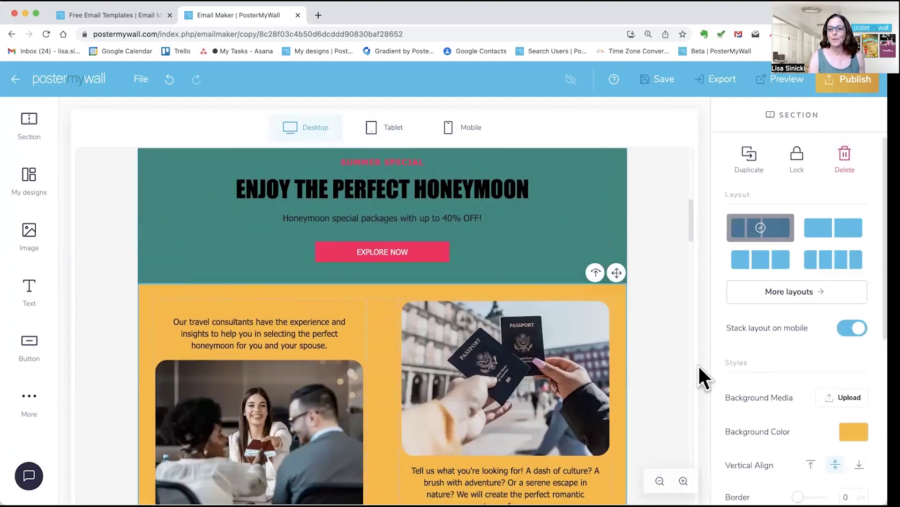
click(857, 432)
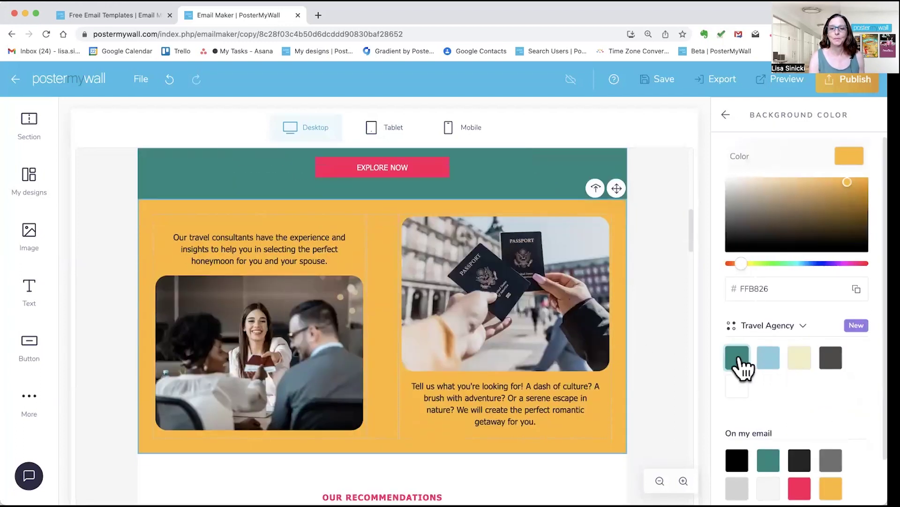
click(738, 359)
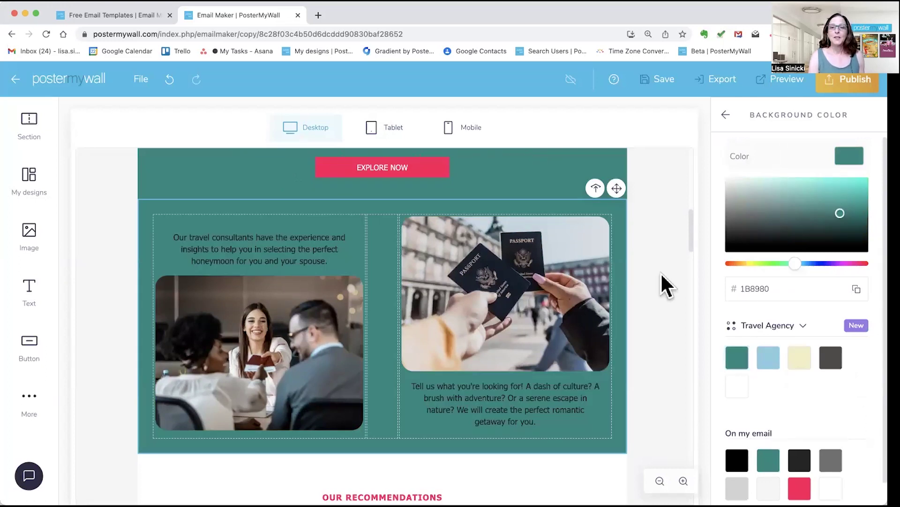
Replace the "Enjoy the Perfect Honeymoon" heading text with "THE SKY IS THE LIMIT".
scroll(662, 285, up, 3)
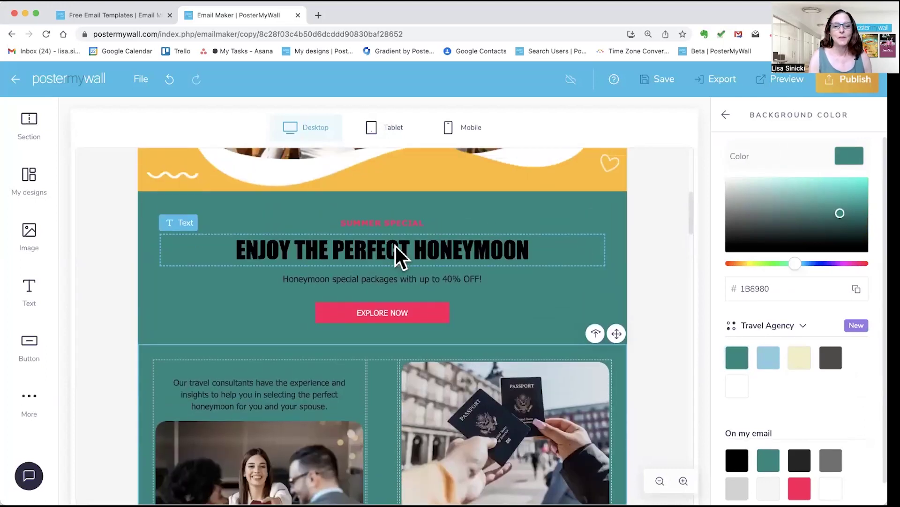
click(395, 257)
click(395, 245)
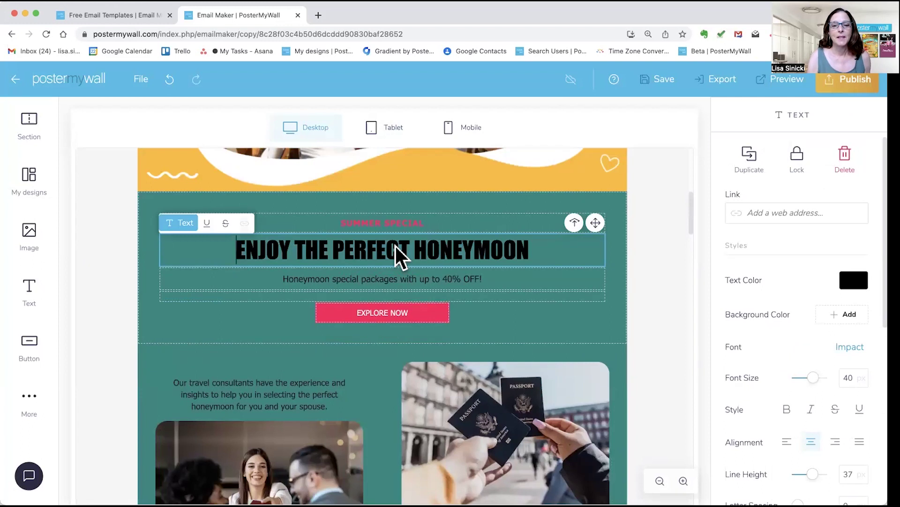
double_click(395, 244)
click(395, 244)
double_click(395, 244)
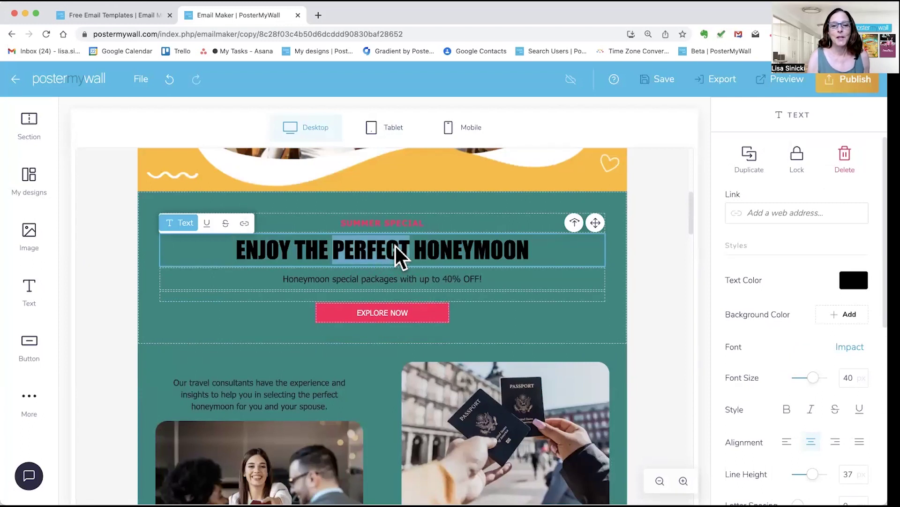
triple_click(395, 244)
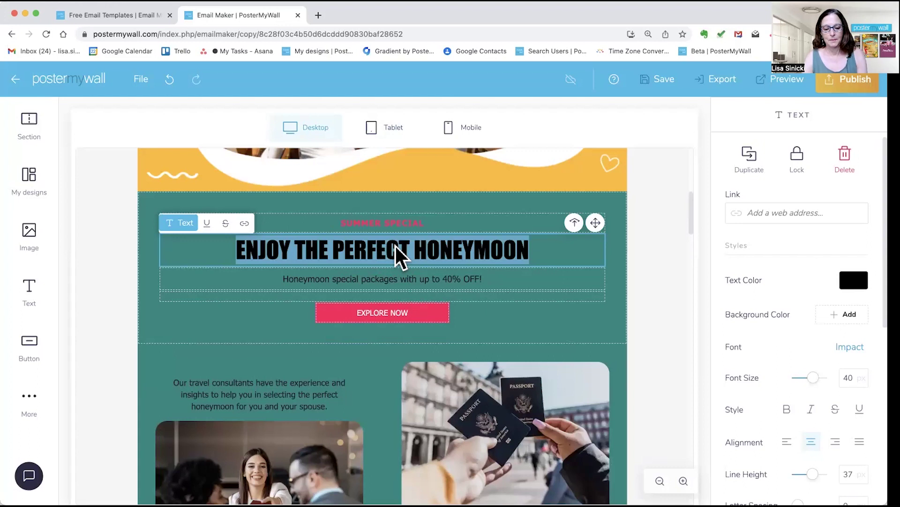
text(THE)
text(S)
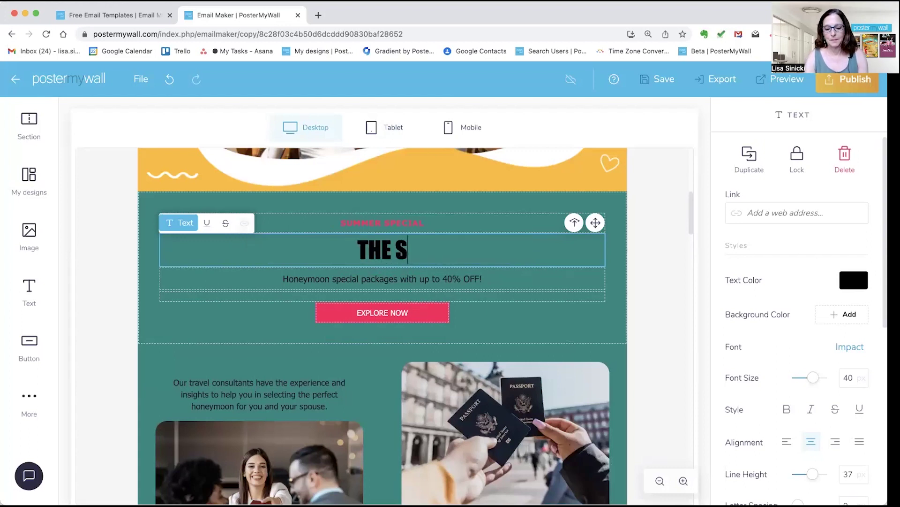
text(KY I)
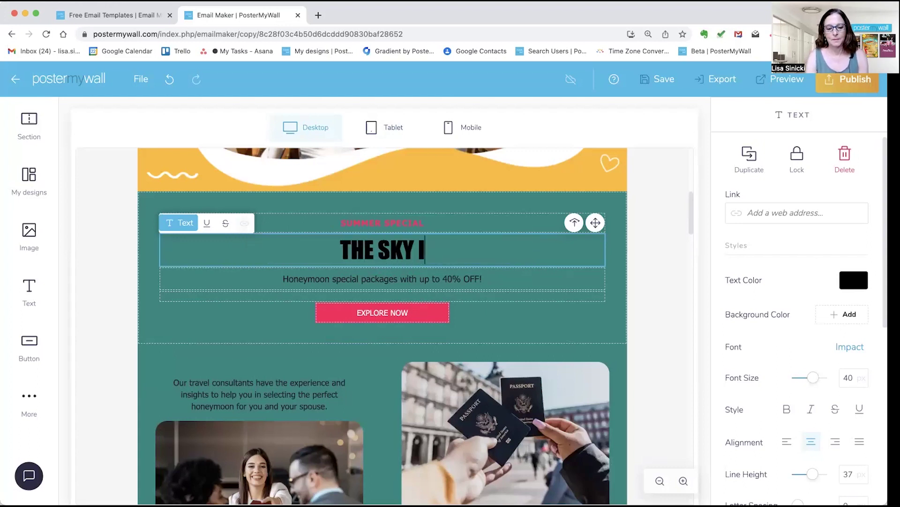
text(S THE L)
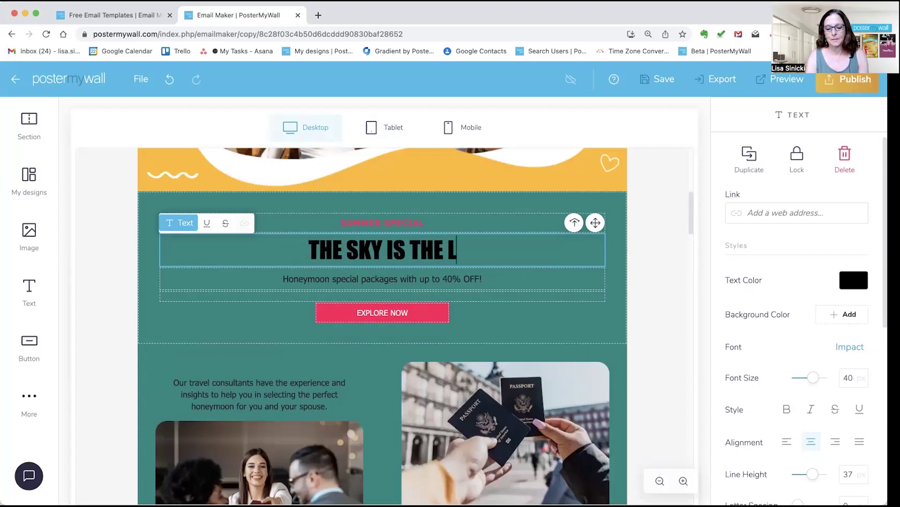
text(IMIT)
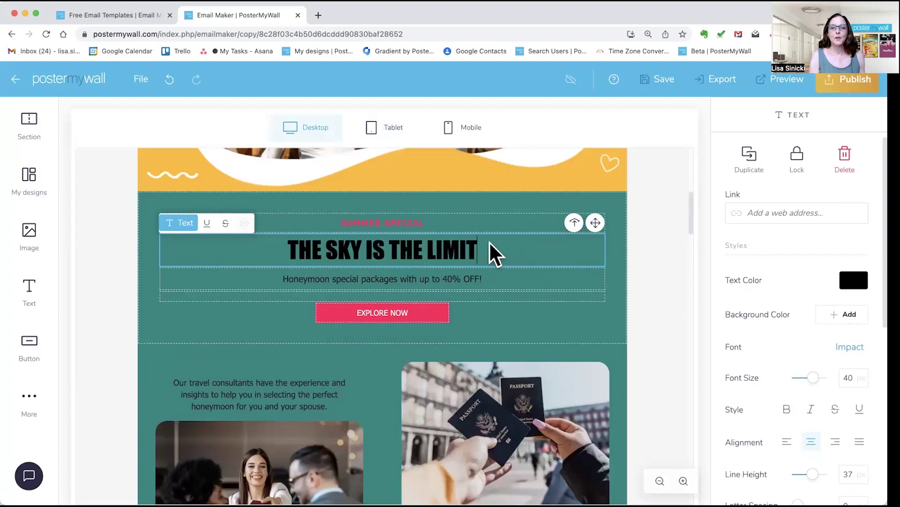
Change the text color of the "THE SKY IS THE LIMIT" heading to white (FFFFFF) from the Travel Agency palette.
click(429, 249)
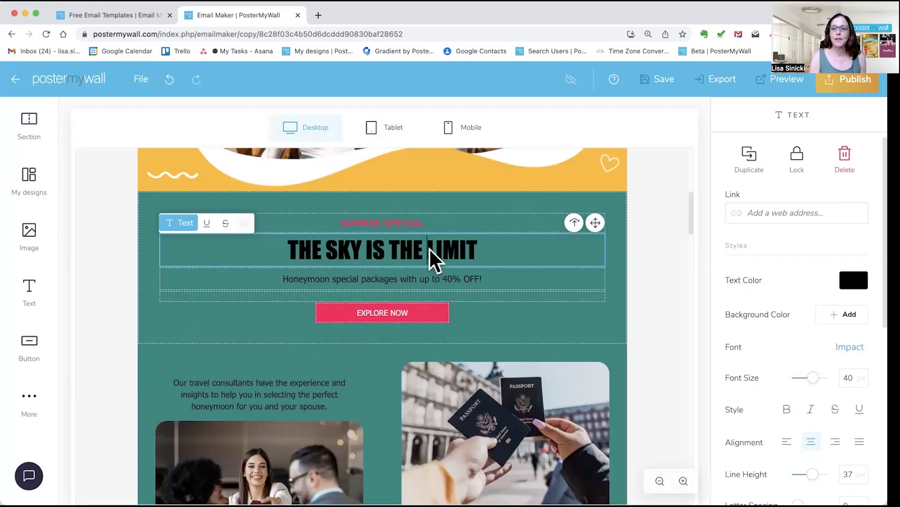
click(851, 284)
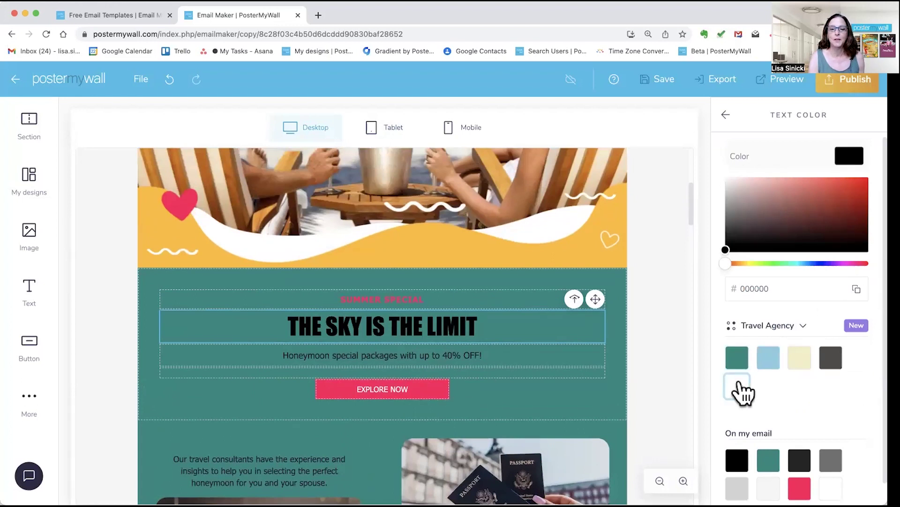
click(740, 390)
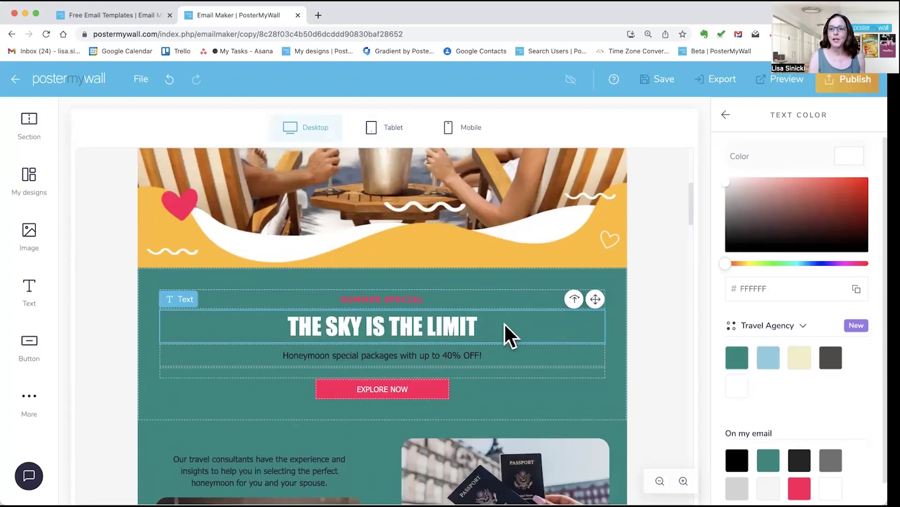
click(727, 115)
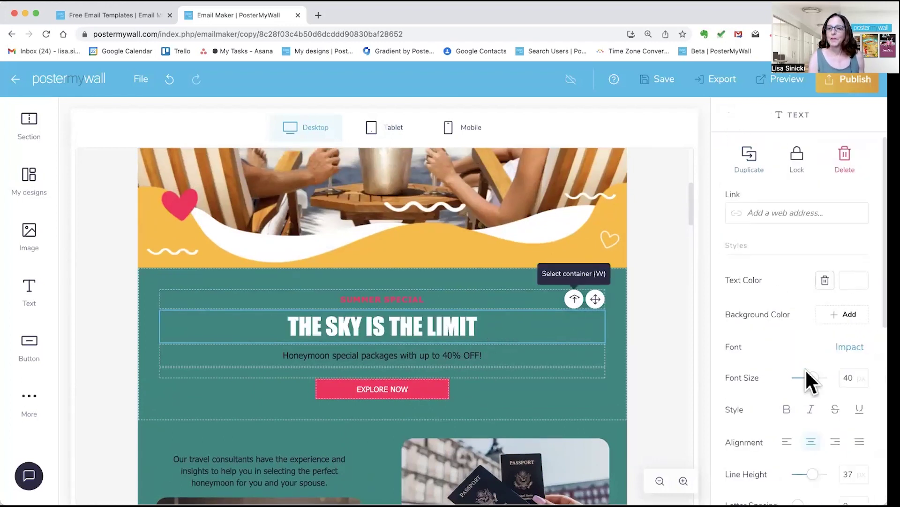
Increase the font size of the "THE SKY IS THE LIMIT" heading to 49 px.
scroll(806, 379, down, 3)
scroll(806, 378, down, 2)
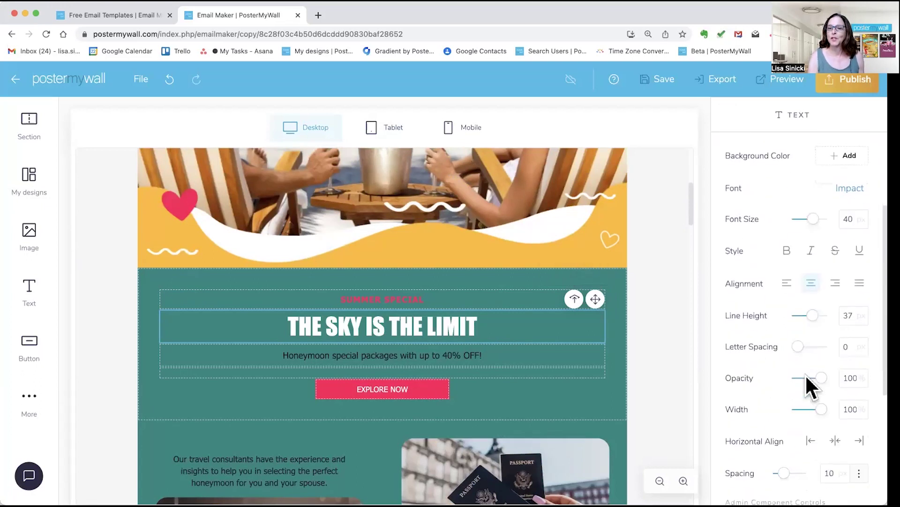
drag(815, 219, 819, 218)
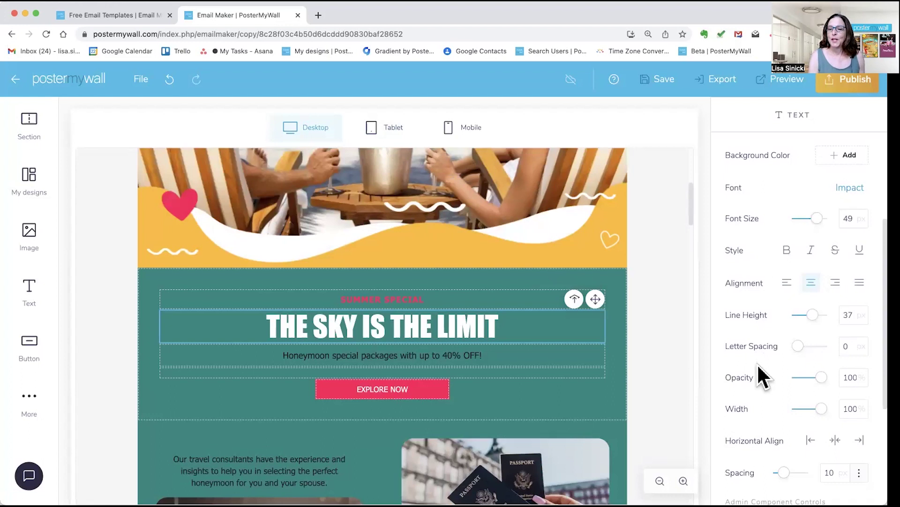
Change the font of the "THE SKY IS THE LIMIT" heading to Arial Black.
scroll(759, 367, down, 2)
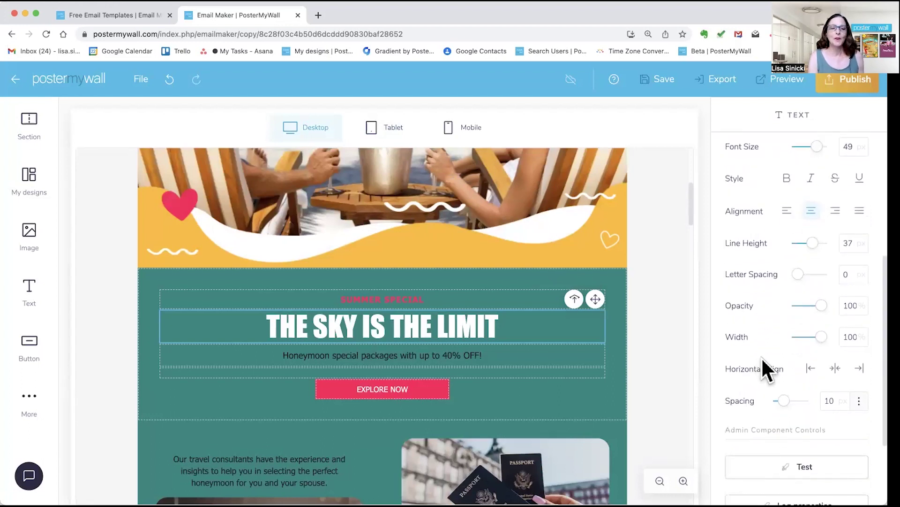
scroll(763, 360, up, 5)
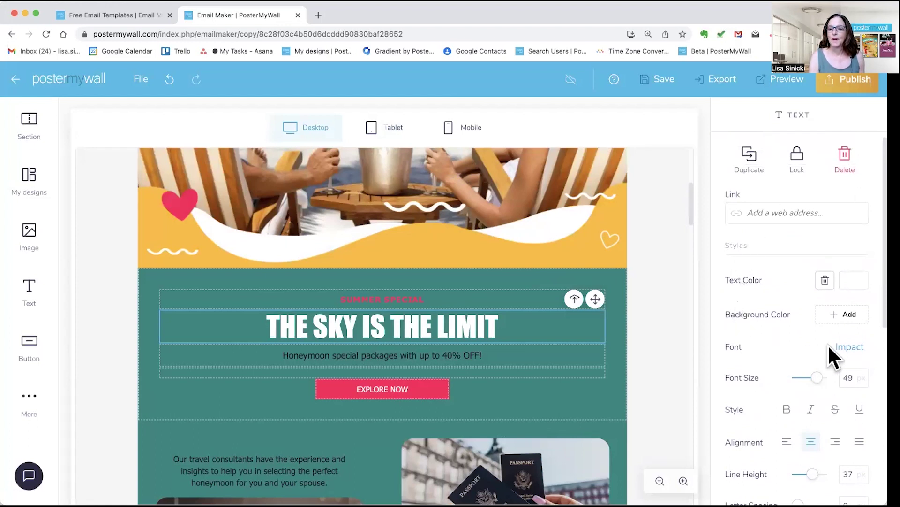
click(846, 349)
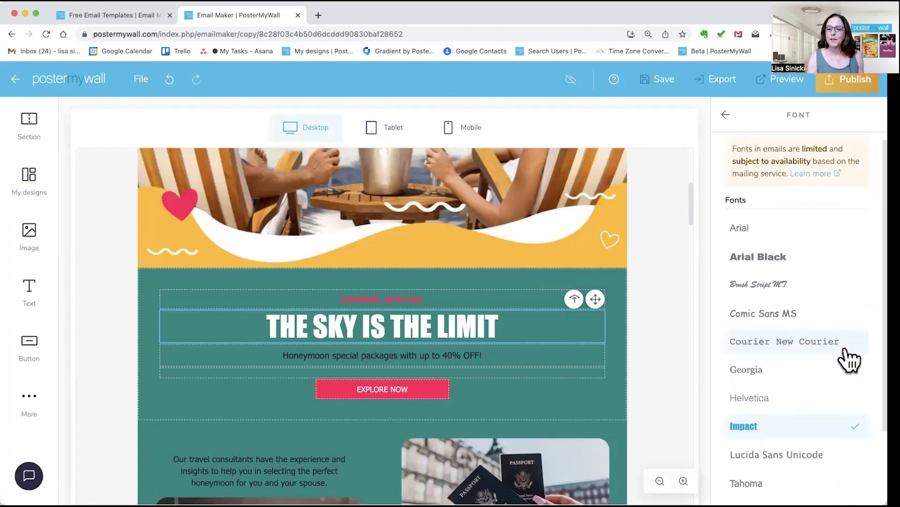
scroll(846, 350, down, 4)
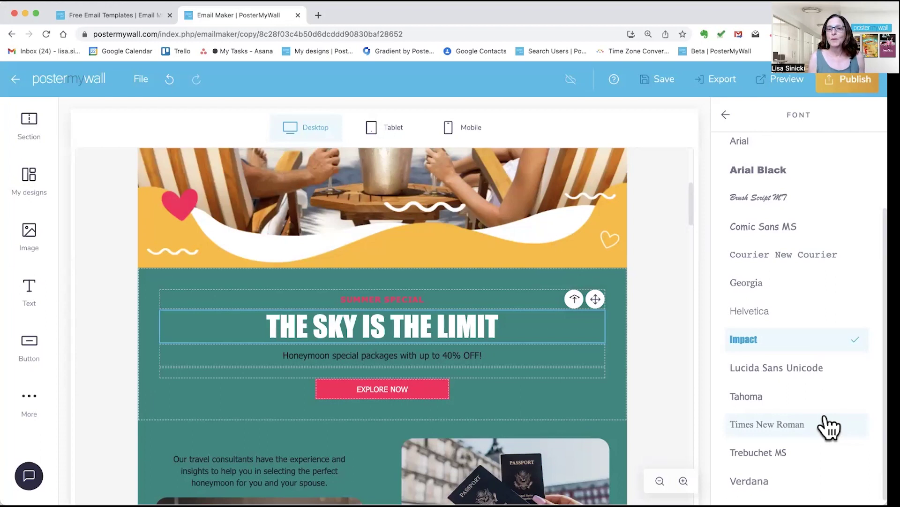
click(769, 169)
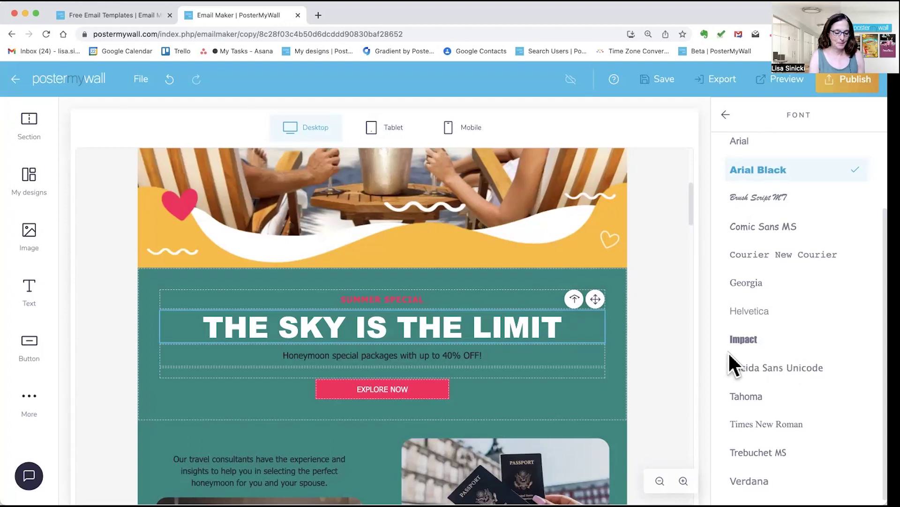
Replace the passport photo with a Storyblocks stock photo from a "ski jump" search, using the silhouetted skier leaping with spread legs.
scroll(594, 378, down, 3)
scroll(594, 378, down, 2)
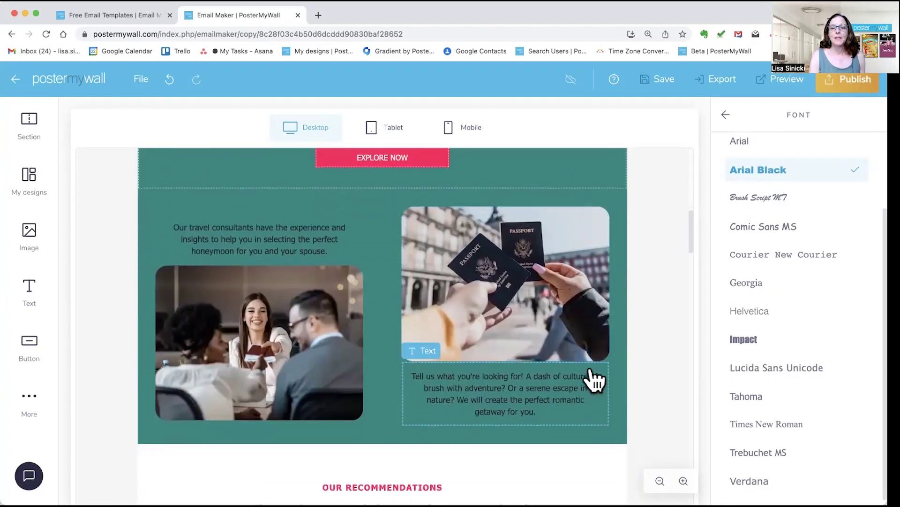
click(466, 232)
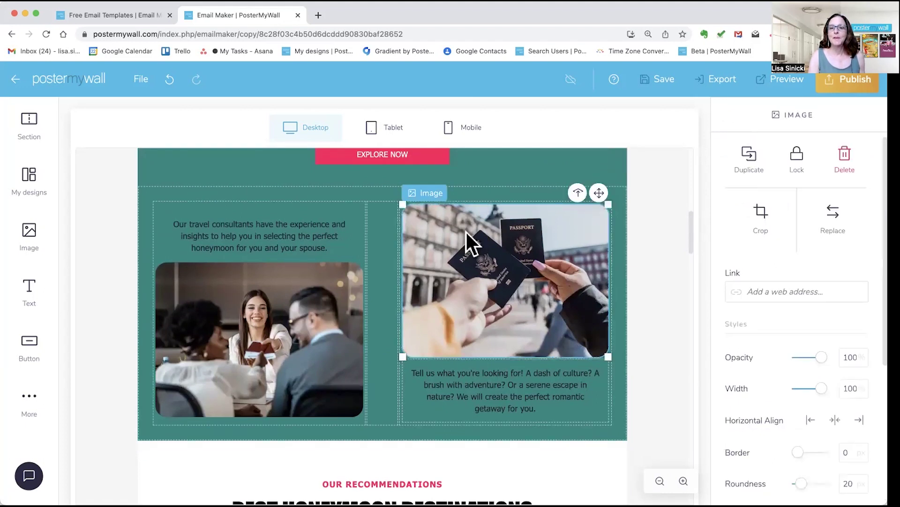
click(833, 212)
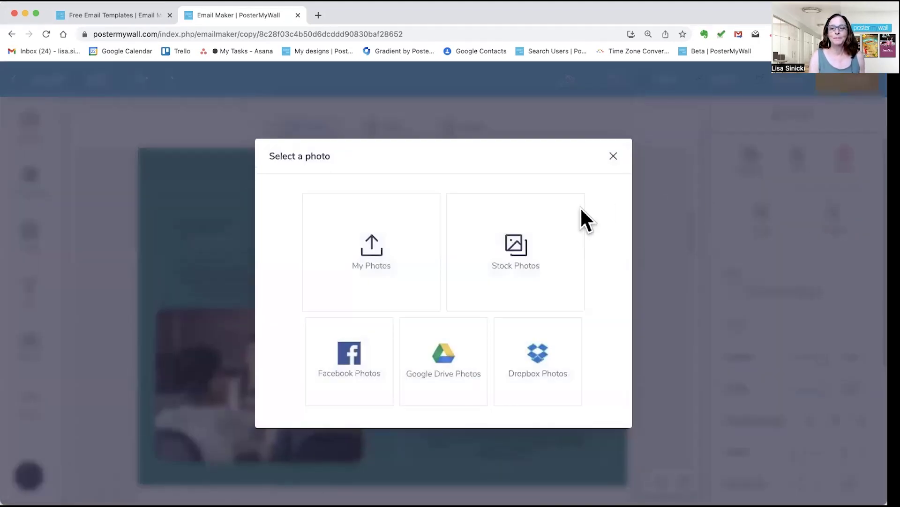
click(515, 238)
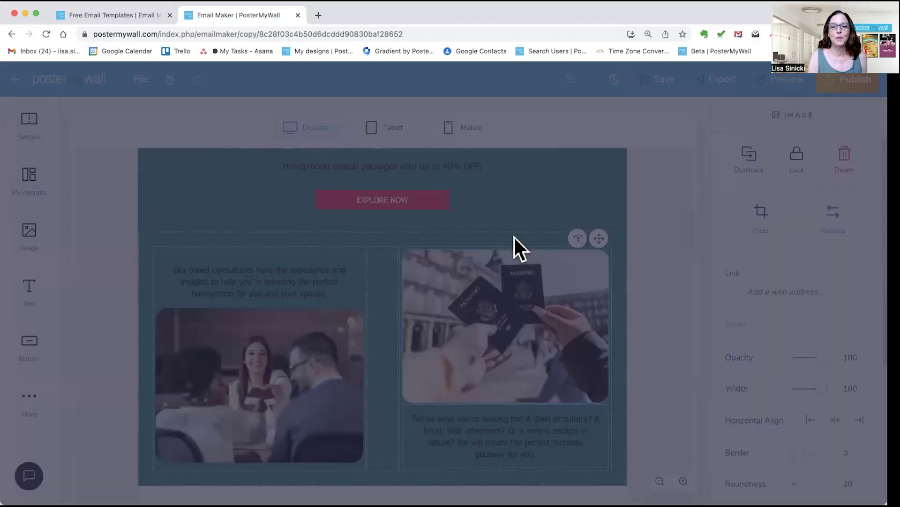
text(Ski)
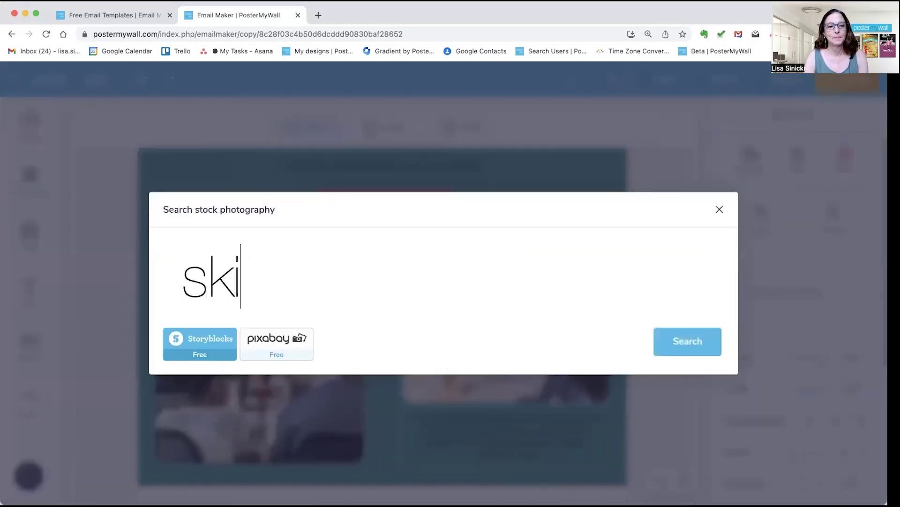
text( ju)
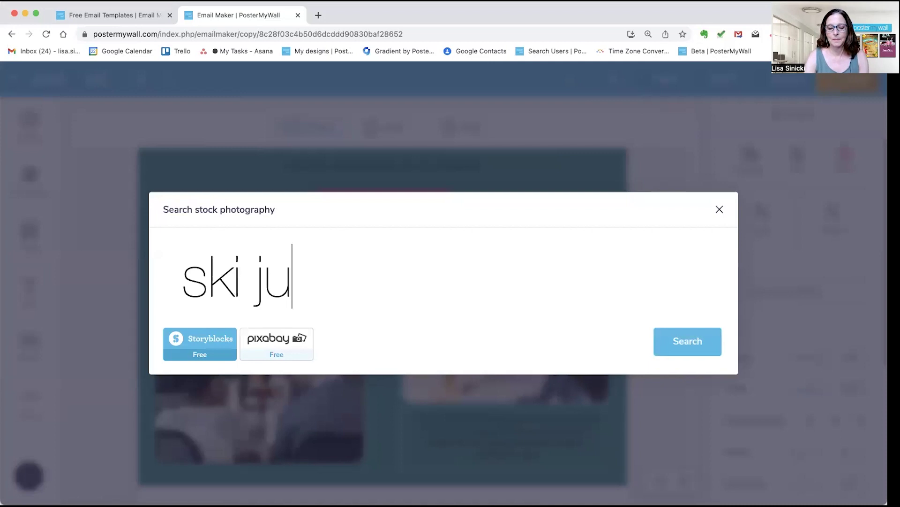
text(mp)
key(Return)
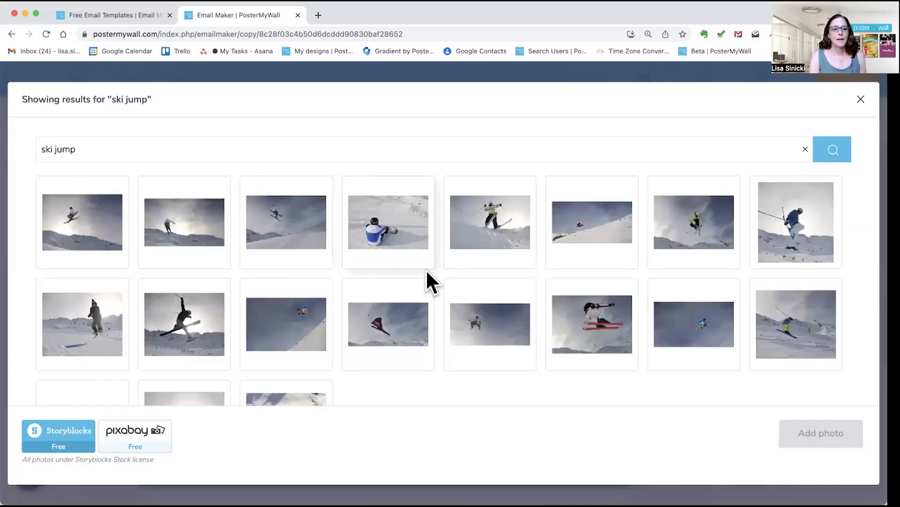
click(195, 316)
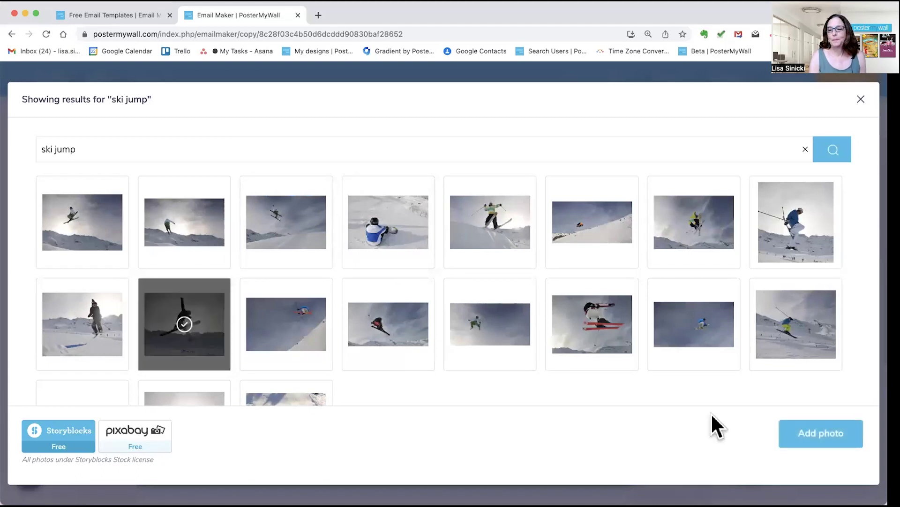
click(805, 431)
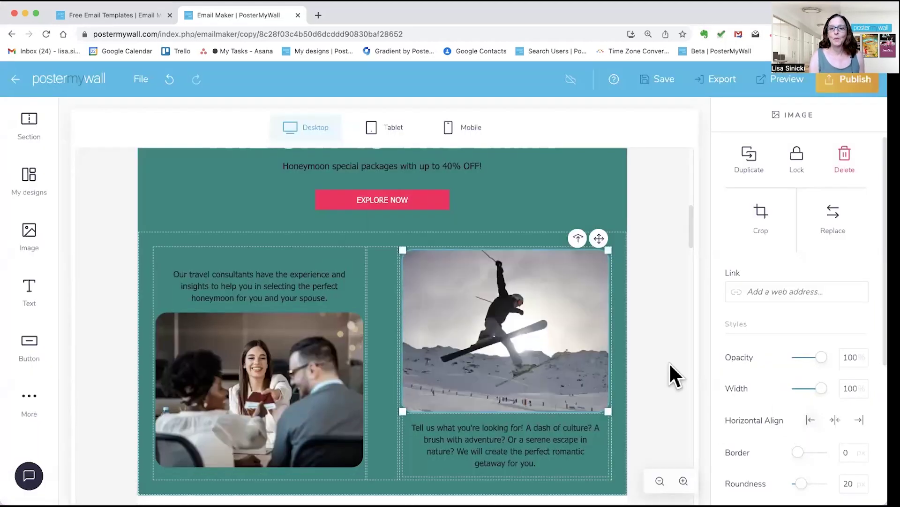
mouse_move(608, 412)
mouse_down()
mouse_move(563, 394)
mouse_move(505, 350)
mouse_move(614, 397)
mouse_up()
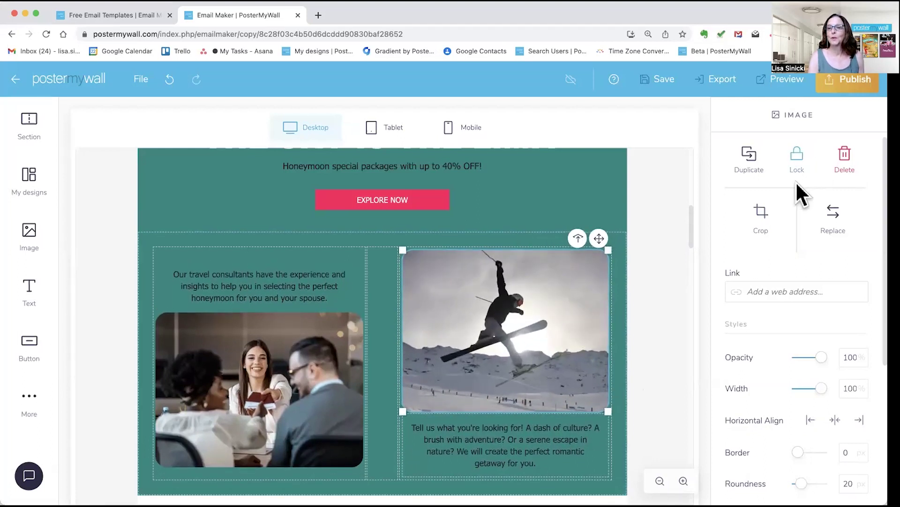
scroll(827, 424, down, 5)
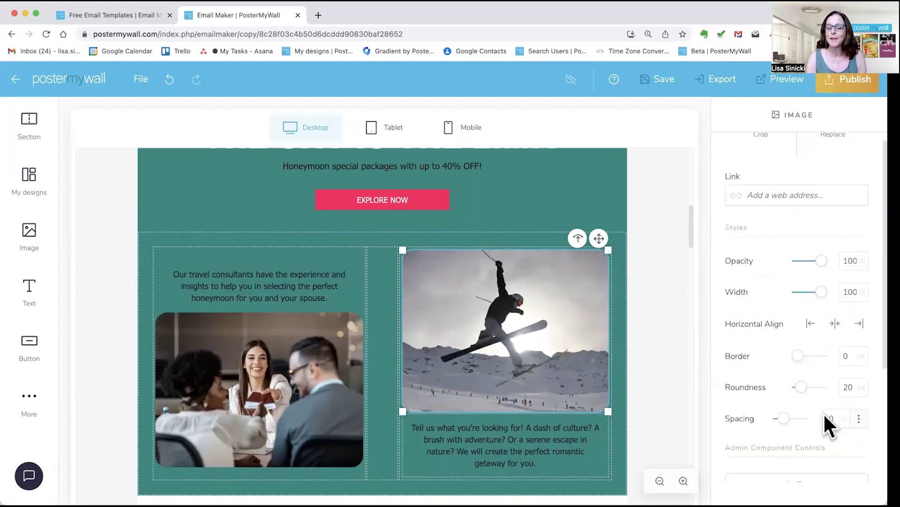
scroll(825, 419, up, 1)
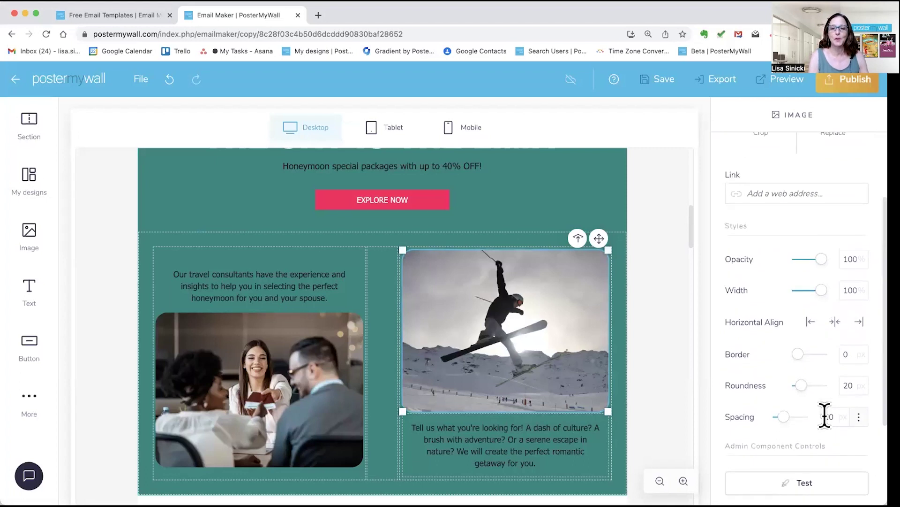
Replace the photo of the travel consultants with a "ski jump" Storyblocks stock photo of a skier in green pants mid-jump.
click(320, 420)
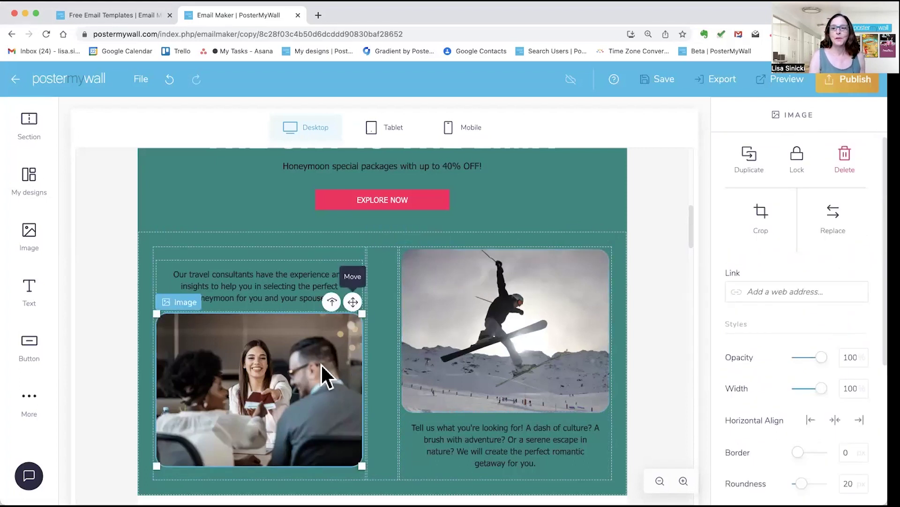
click(834, 218)
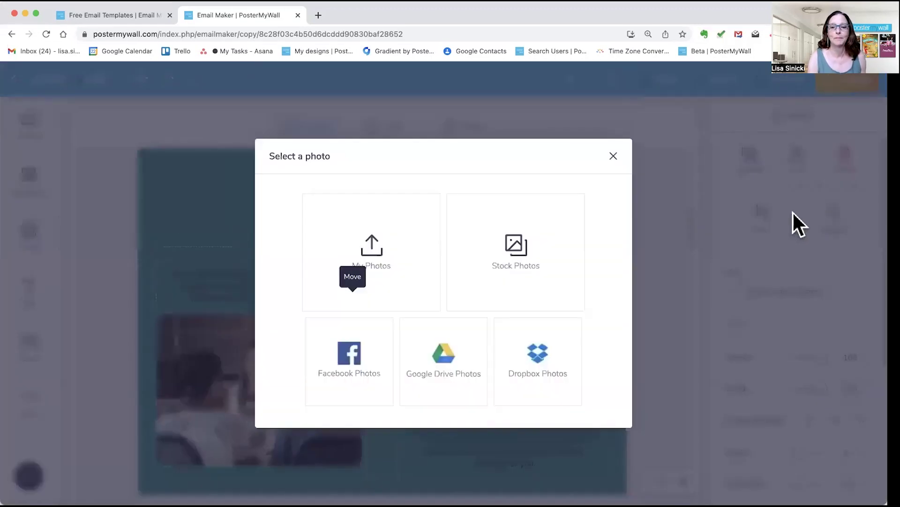
click(515, 233)
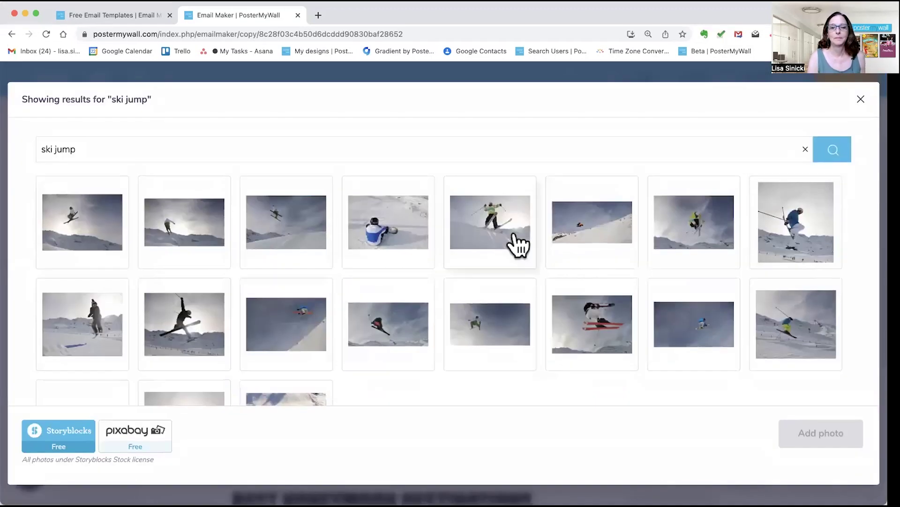
click(680, 235)
click(820, 433)
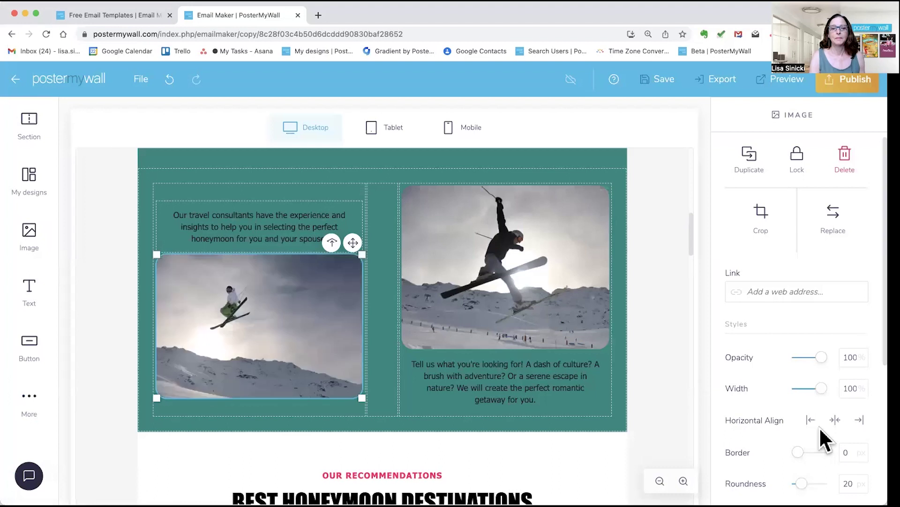
Change the text color of both paragraphs beside the ski photos to white (FFFFFF) from the Travel Agency palette.
click(502, 395)
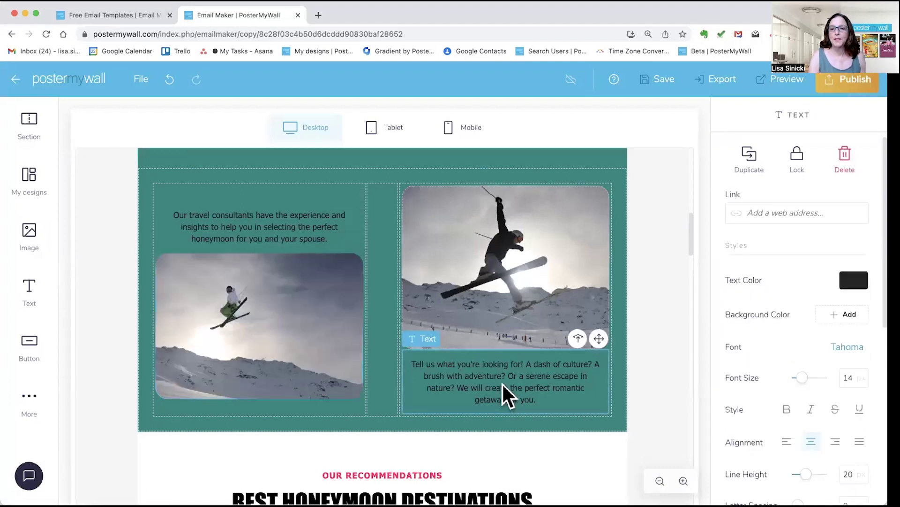
click(854, 280)
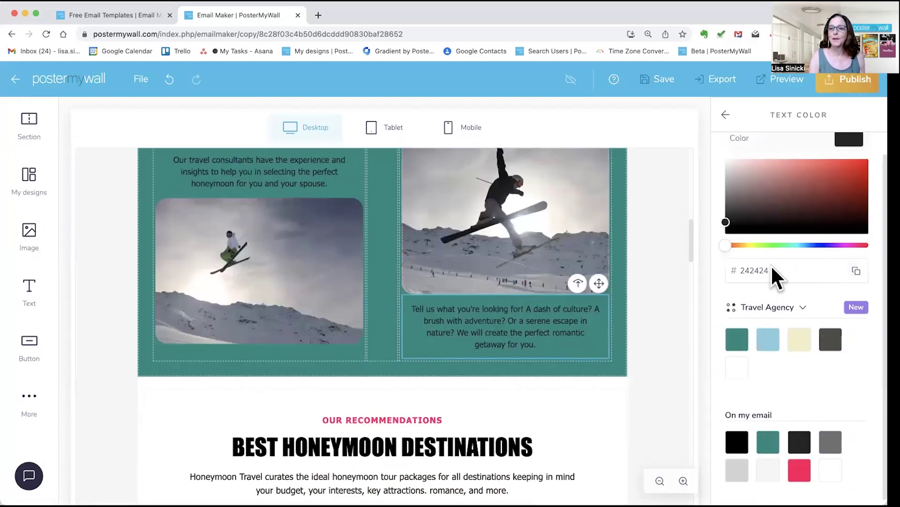
click(737, 368)
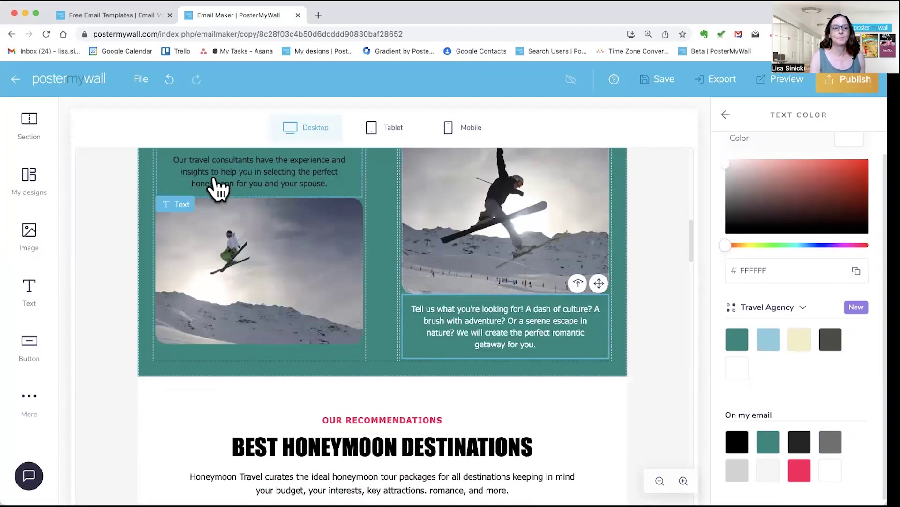
click(233, 183)
click(854, 280)
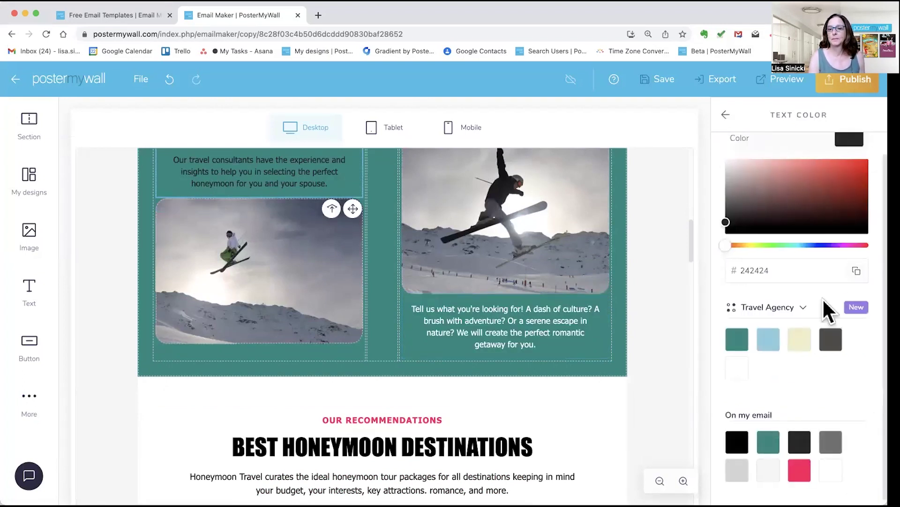
click(736, 372)
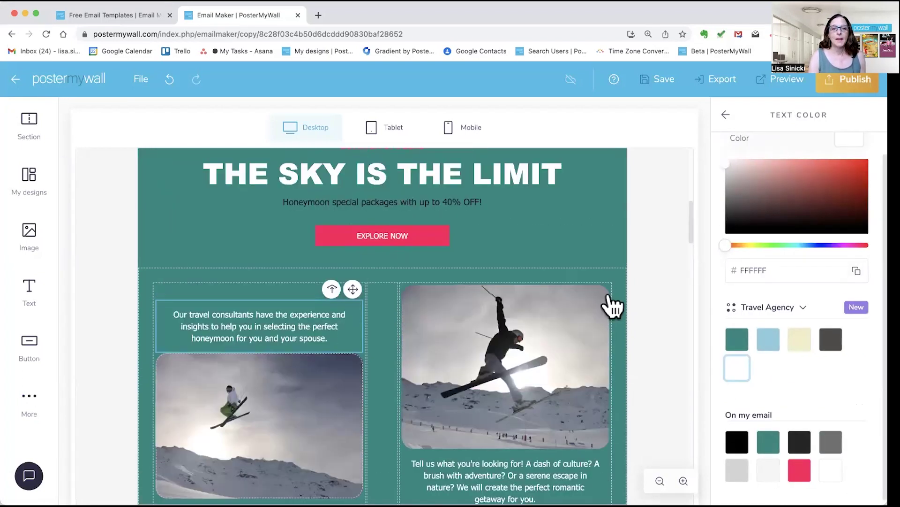
Reword the "SUMMER SPECIAL" line as "WINTER SPECIAL" and color it cream (F1EFC5) from the Travel Agency palette.
scroll(569, 280, up, 3)
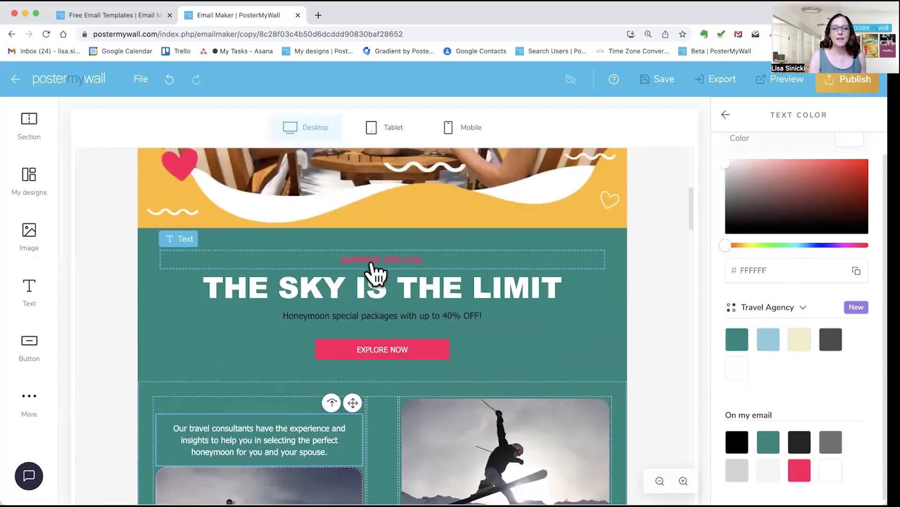
click(371, 258)
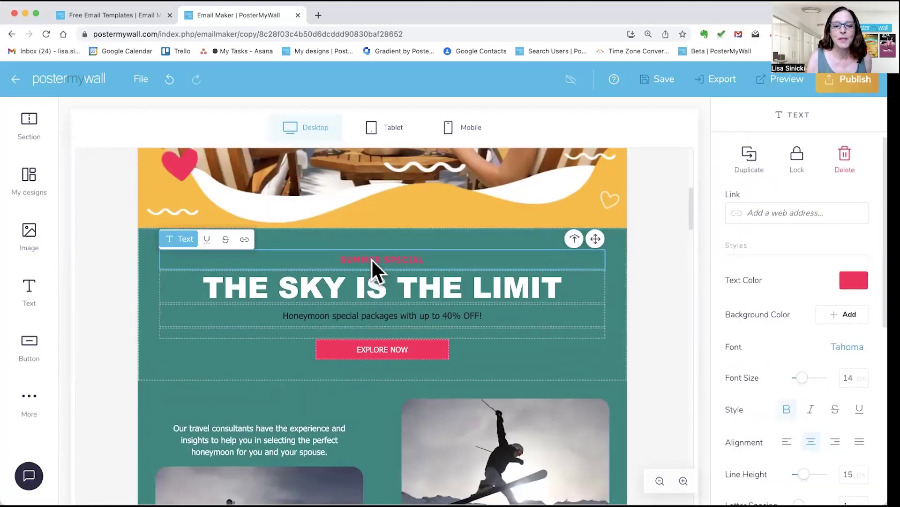
triple_click(381, 259)
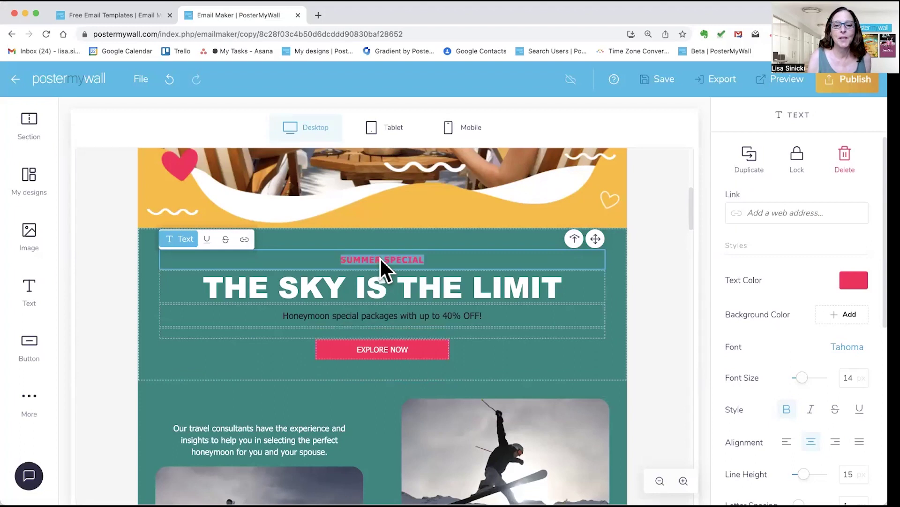
text(WINT)
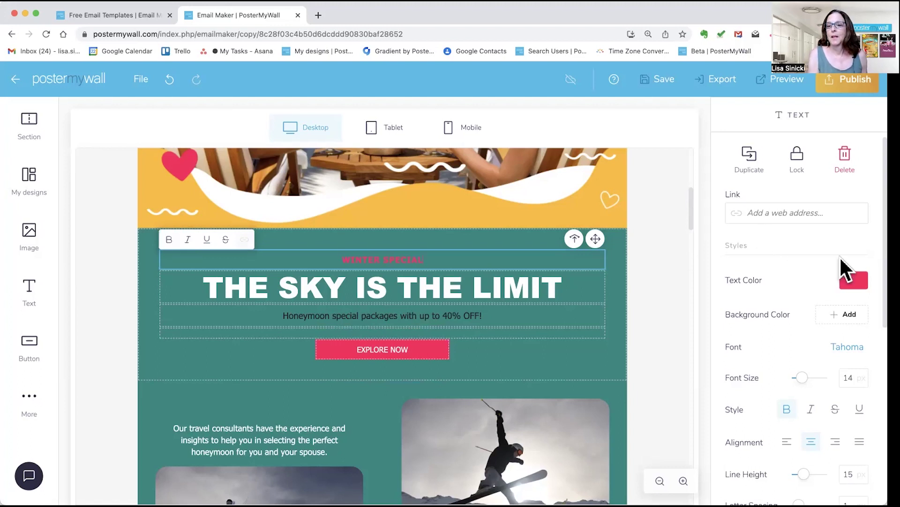
click(852, 280)
click(799, 341)
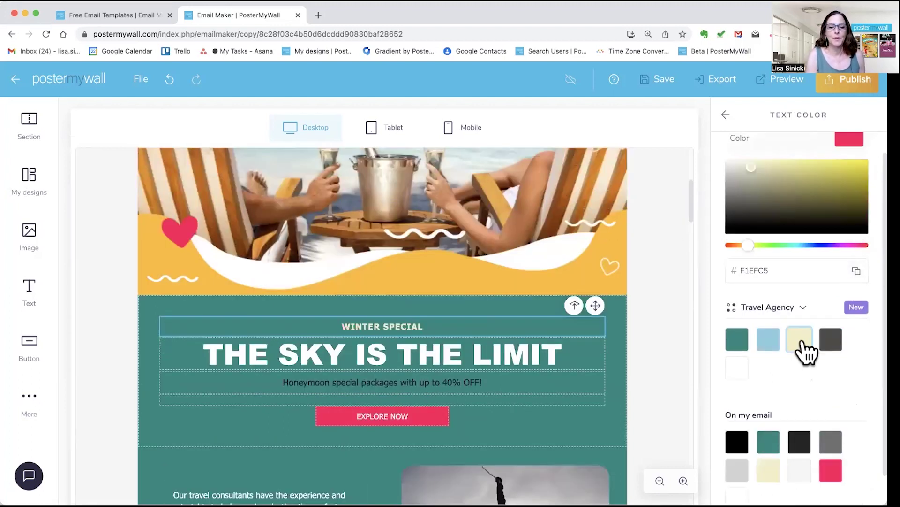
Remove "Honeymoon" from the line under the main heading so it reads "Special packages with up to 40% OFF!".
click(443, 383)
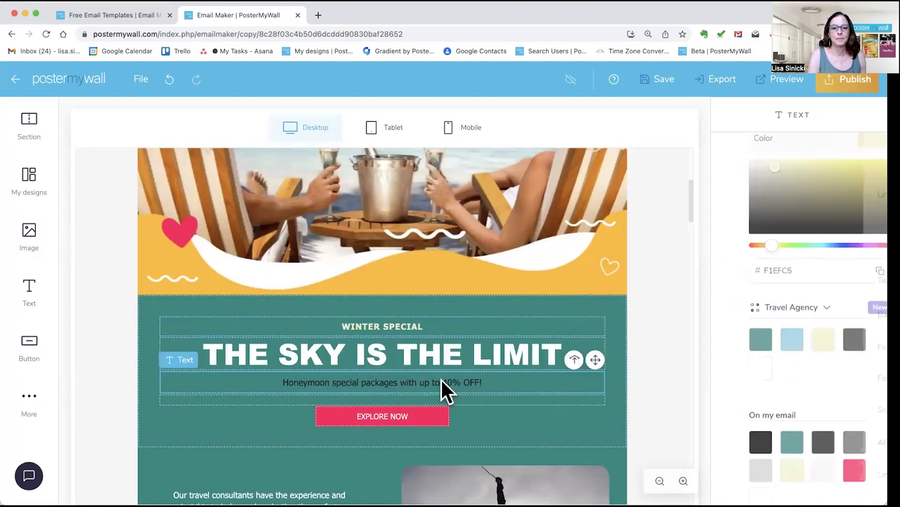
double_click(294, 382)
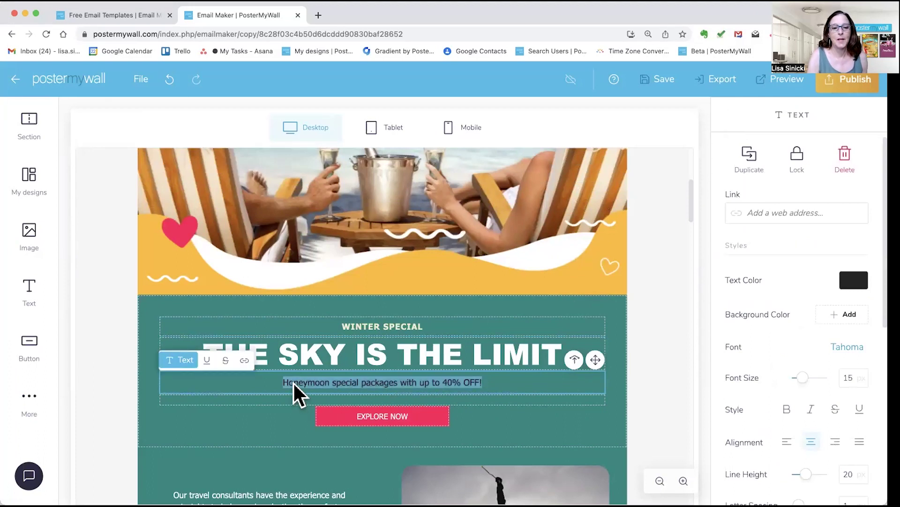
click(333, 382)
key(BackSpace)
key(BackSpace)
key(BackSpace)
key(BackSpace)
key(BackSpace)
key(BackSpace)
key(BackSpace)
key(BackSpace)
key(BackSpace)
key(BackSpace)
key(BackSpace)
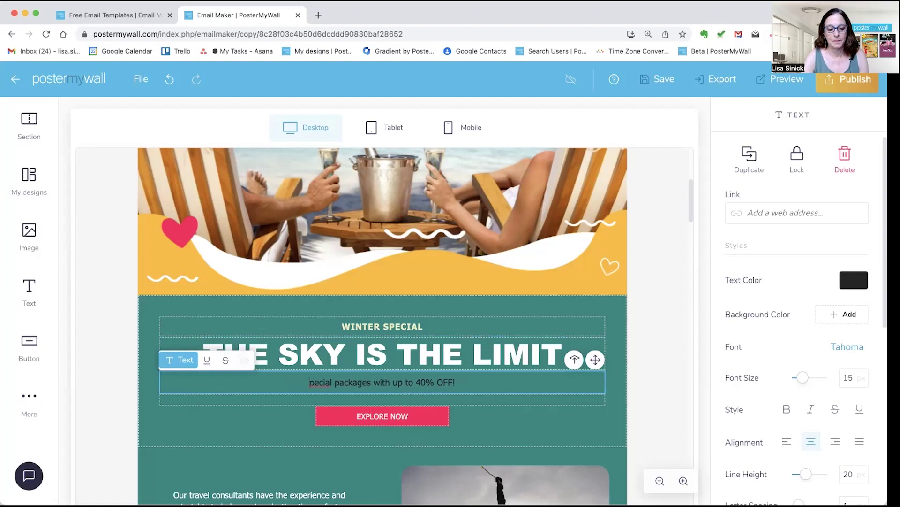
text(S)
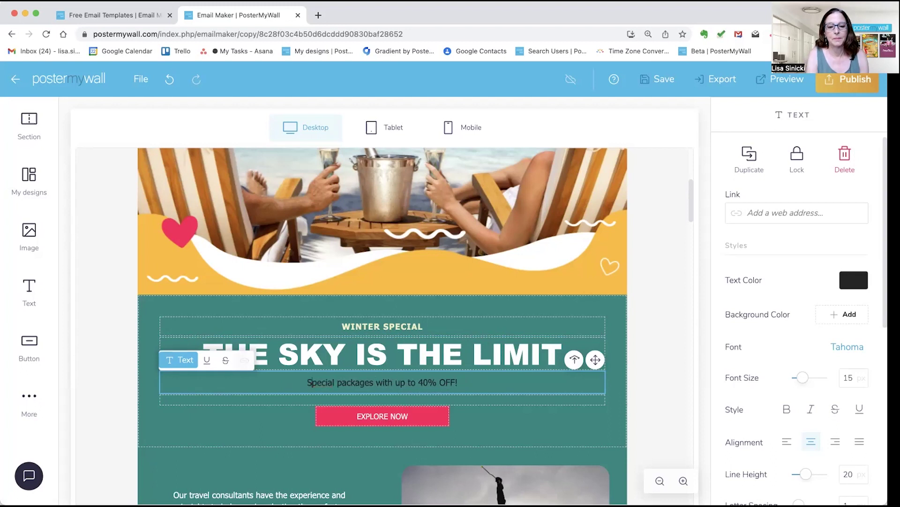
Change the text color of the "Special packages with up to 40% OFF!" line to white (FFFFFF) from the Travel Agency palette.
triple_click(383, 382)
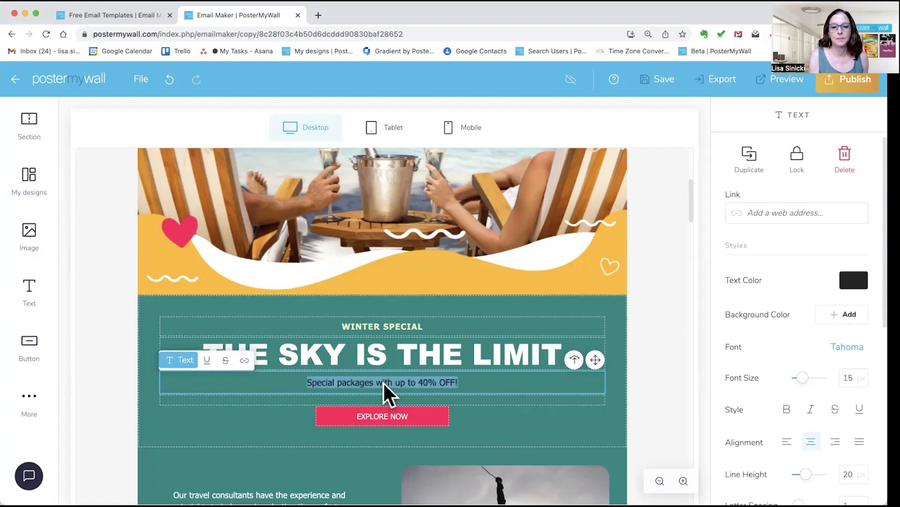
click(851, 282)
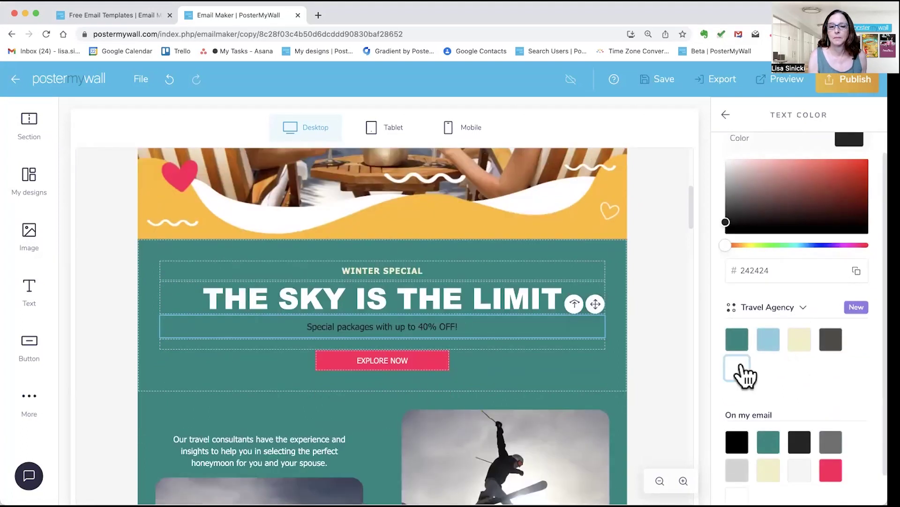
click(739, 368)
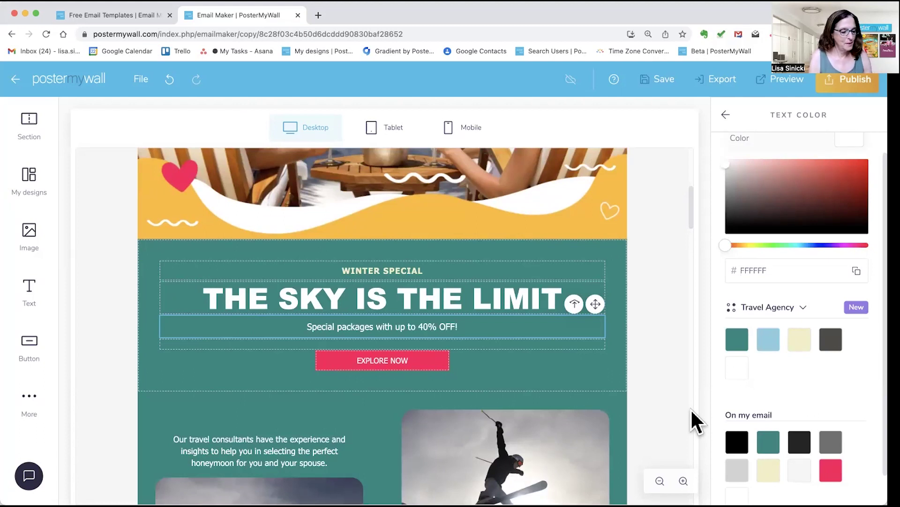
Replace the Honeymoon Travel logo in the email header with the Adventure Travel logo from the Travel Agency brand kit in My Photos.
scroll(693, 411, up, 6)
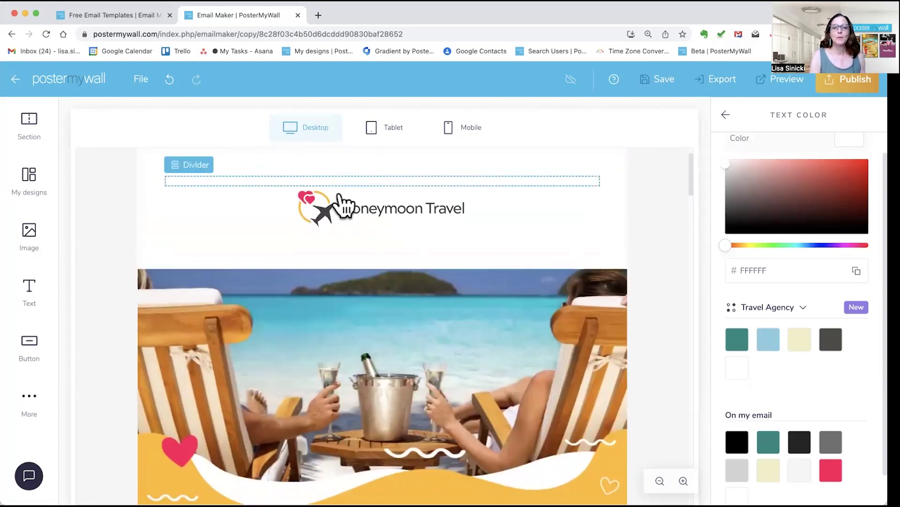
click(379, 203)
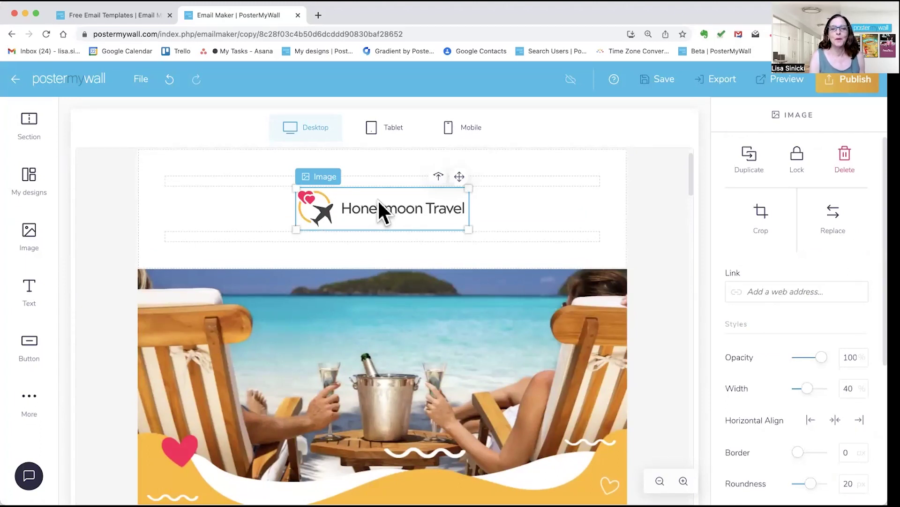
click(840, 212)
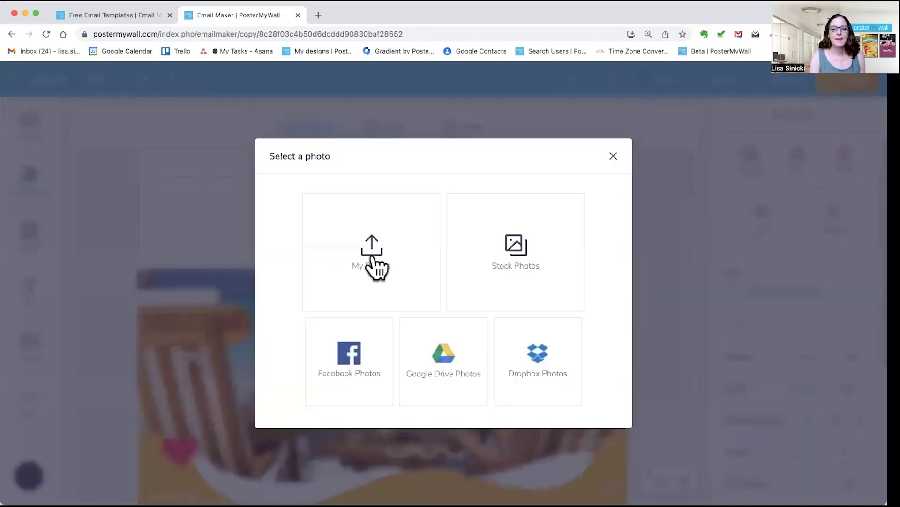
click(372, 254)
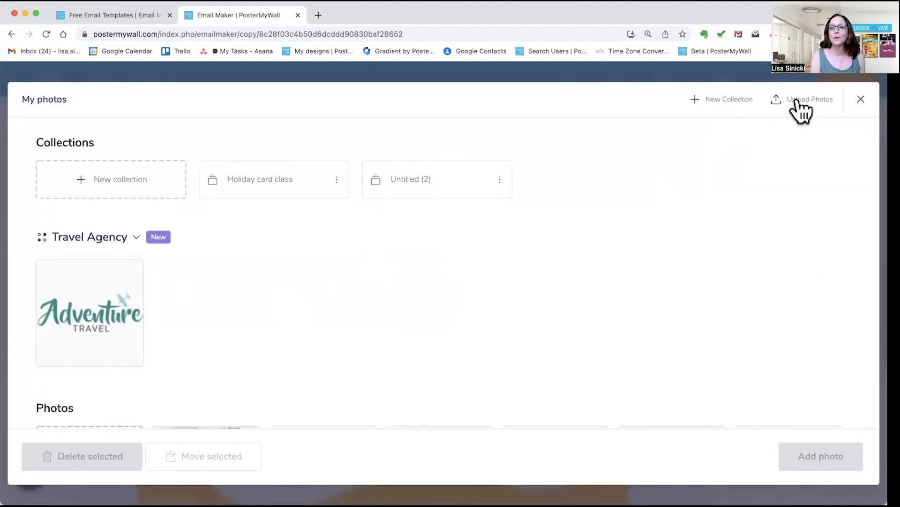
click(90, 311)
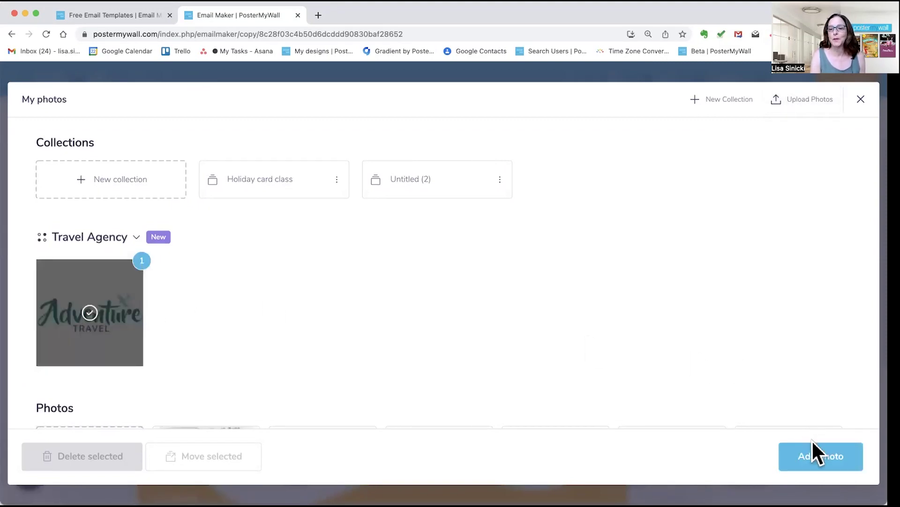
click(818, 462)
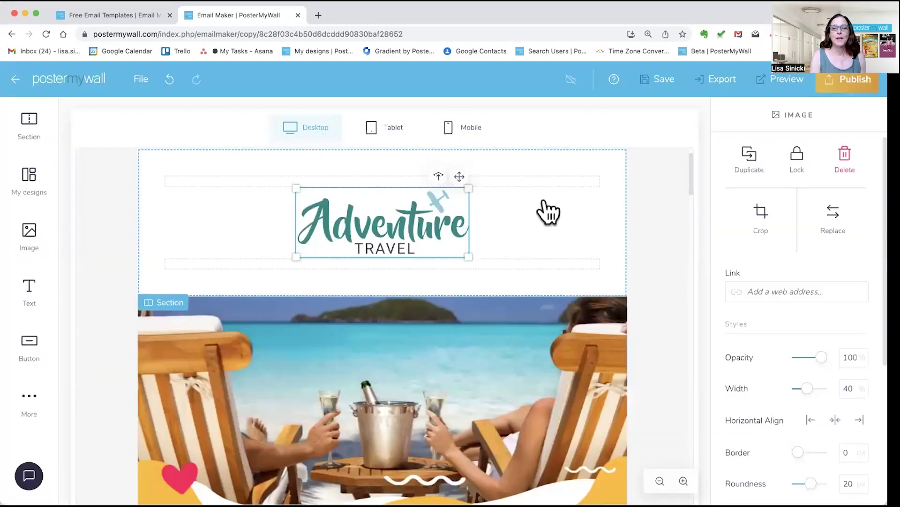
Delete the dividers above and below the Adventure Travel logo in the header section.
click(544, 181)
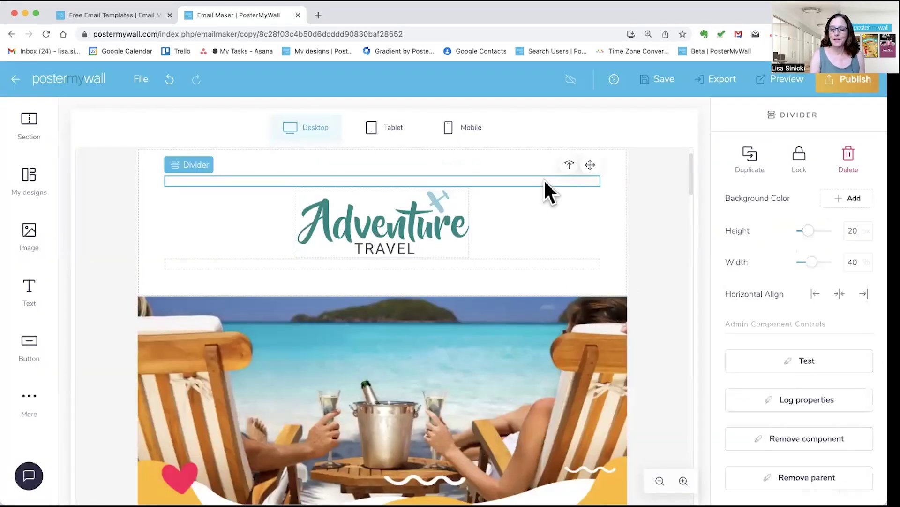
key(Delete)
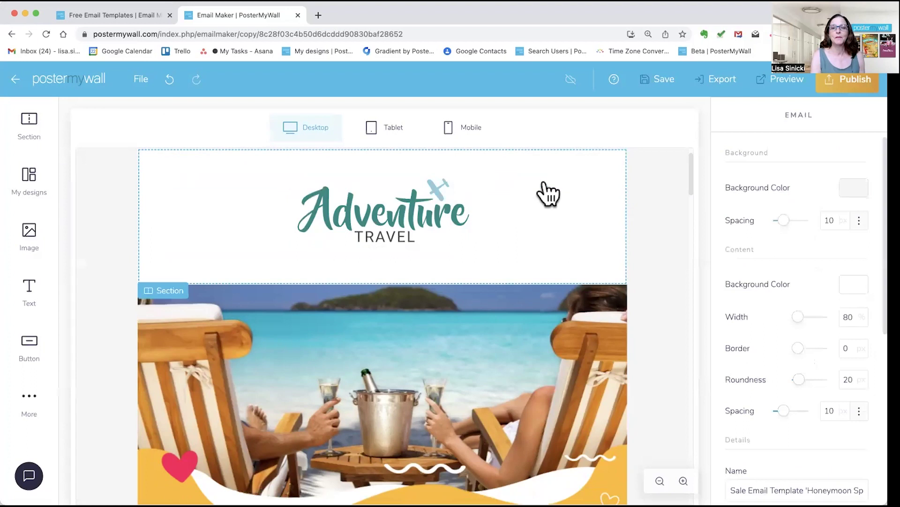
click(498, 260)
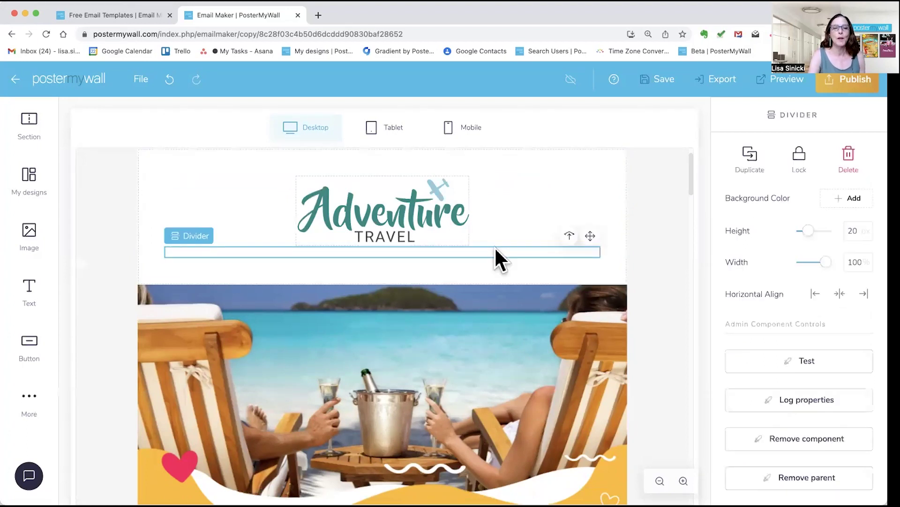
key(Delete)
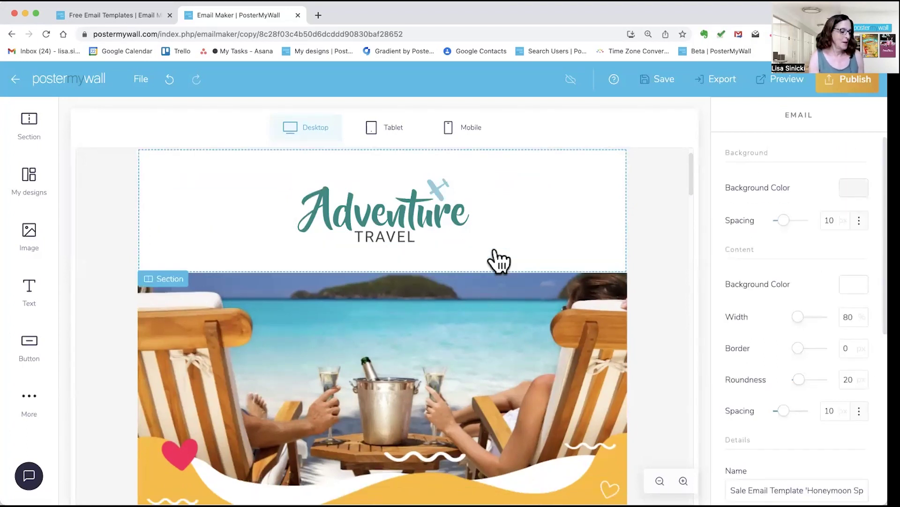
scroll(490, 385, down, 5)
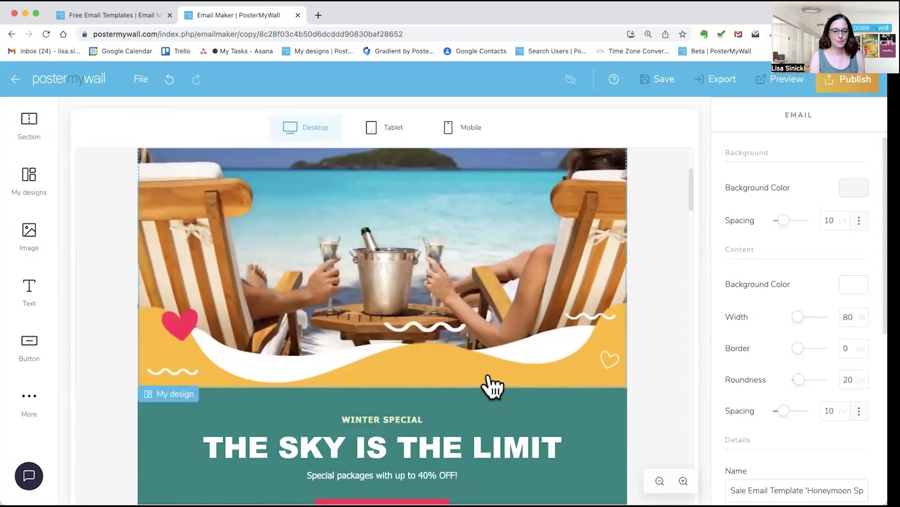
scroll(490, 385, up, 2)
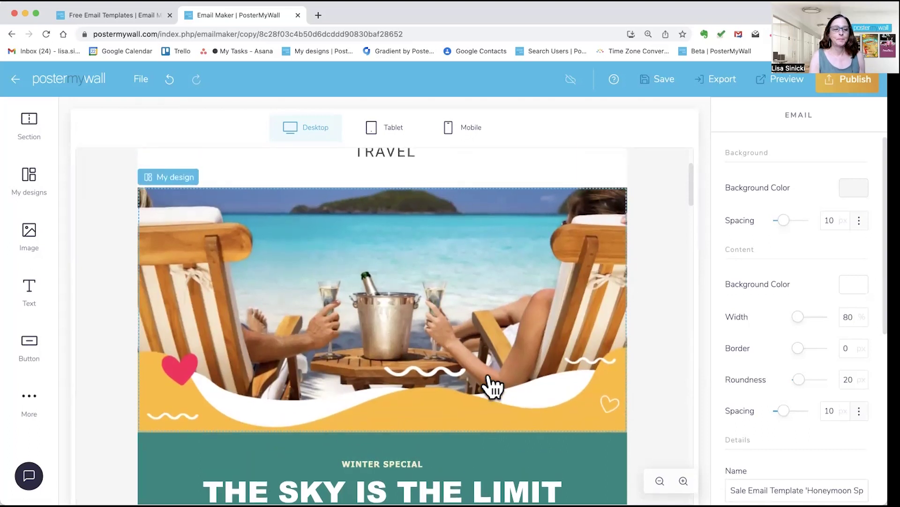
scroll(491, 386, down, 2)
scroll(492, 386, up, 1)
scroll(491, 385, up, 4)
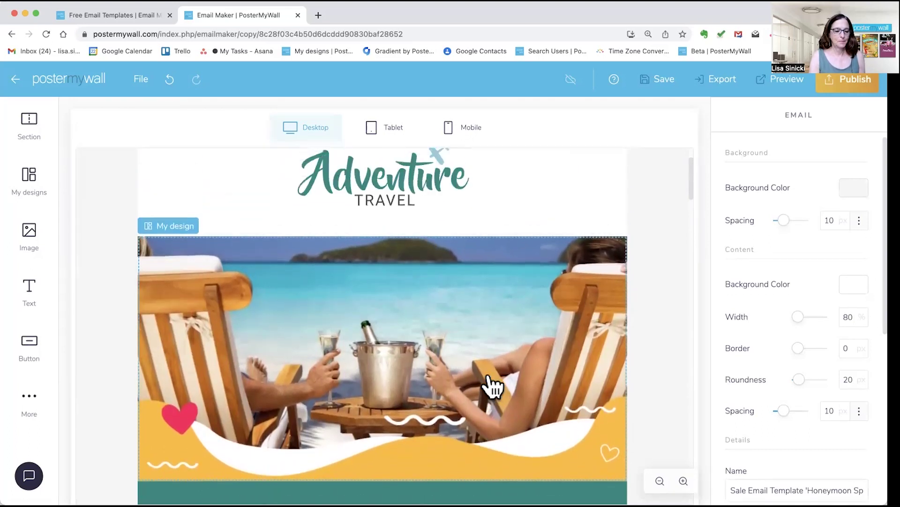
scroll(492, 387, down, 1)
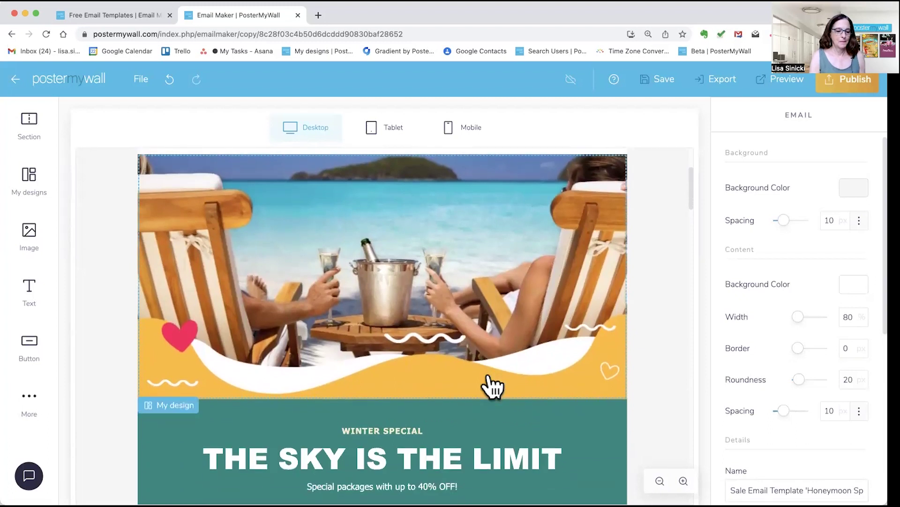
scroll(492, 387, up, 1)
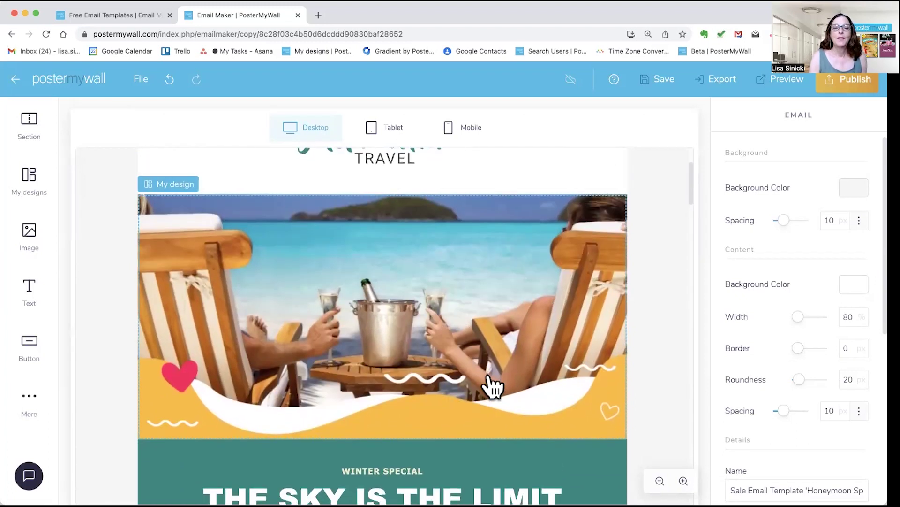
scroll(493, 387, down, 4)
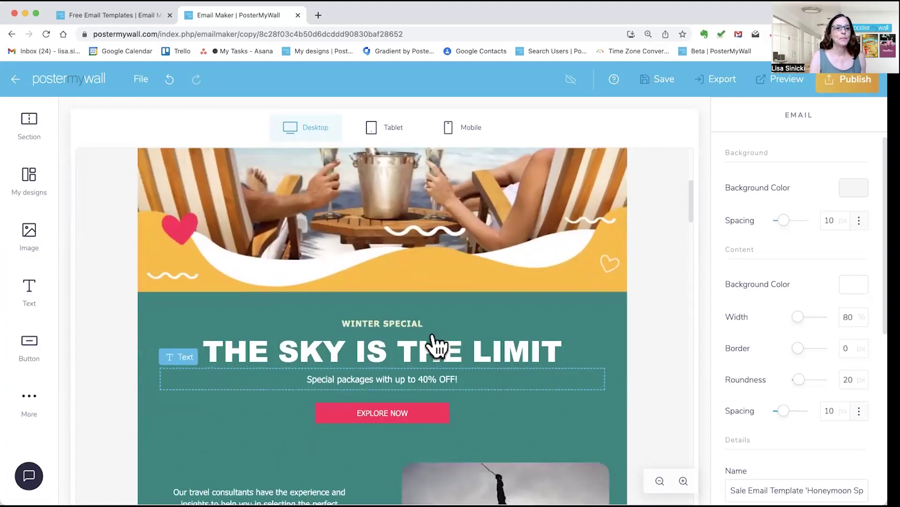
Insert a single-column section between the beach image and the Winter Special section, trying the multi-column layouts, and delete its placeholder text.
mouse_move(31, 125)
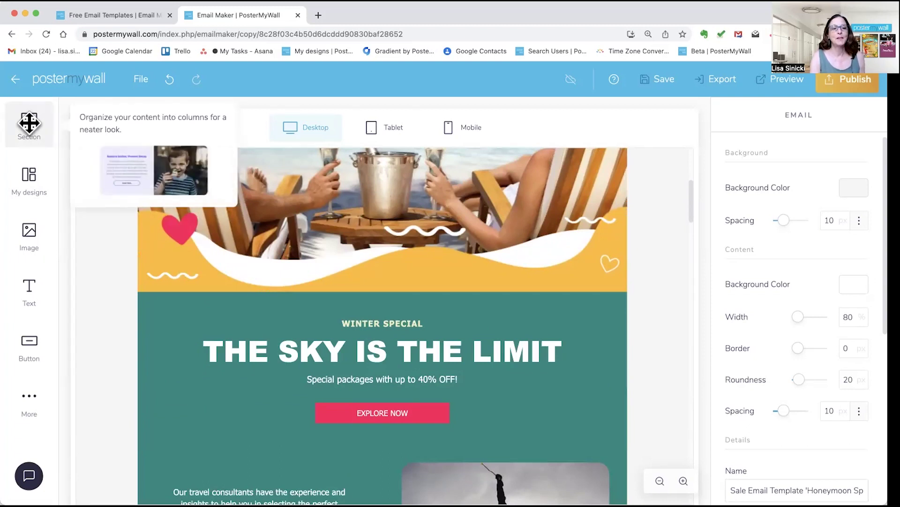
drag(29, 123, 260, 303)
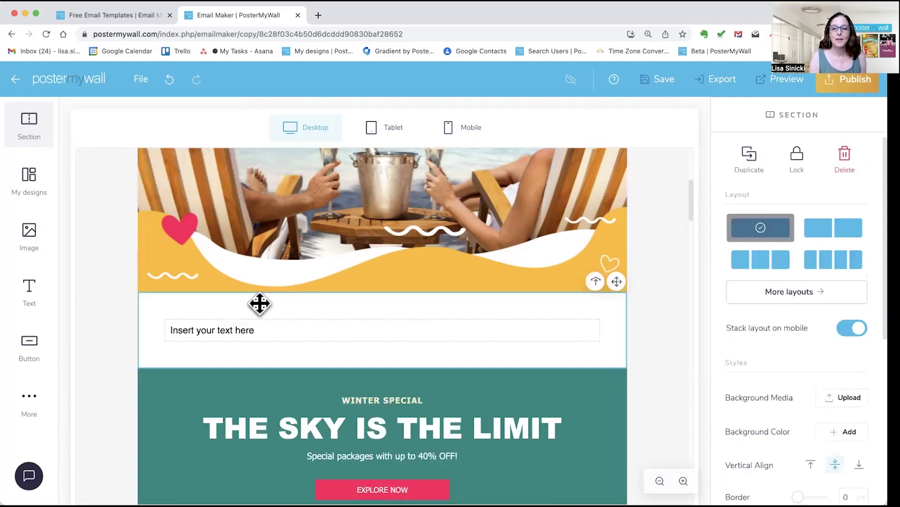
click(829, 240)
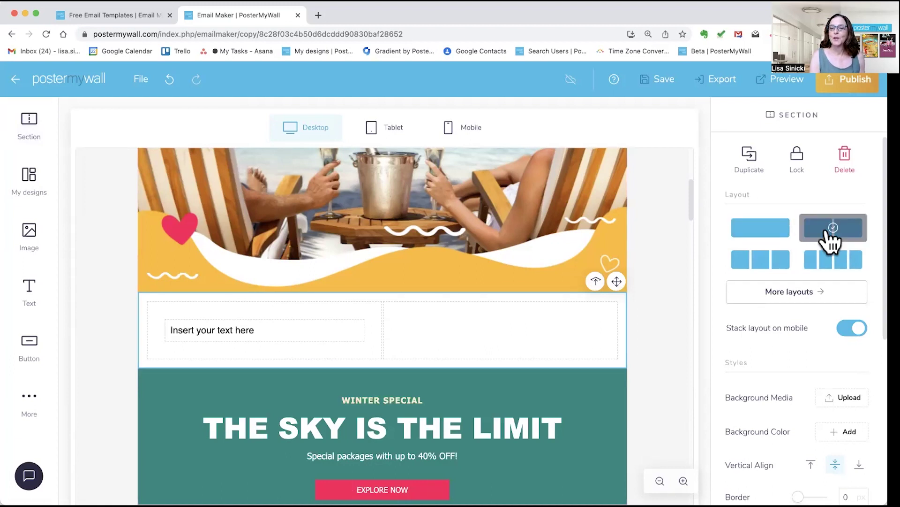
click(761, 261)
click(833, 259)
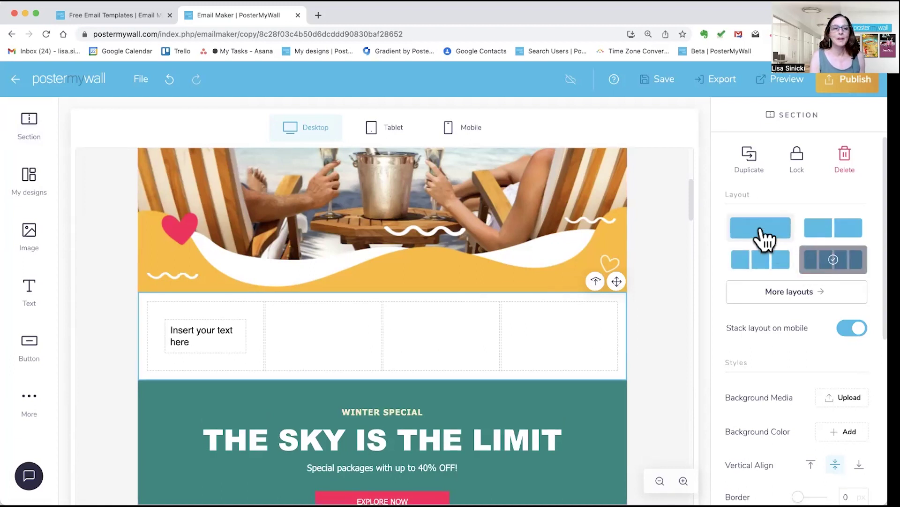
click(760, 229)
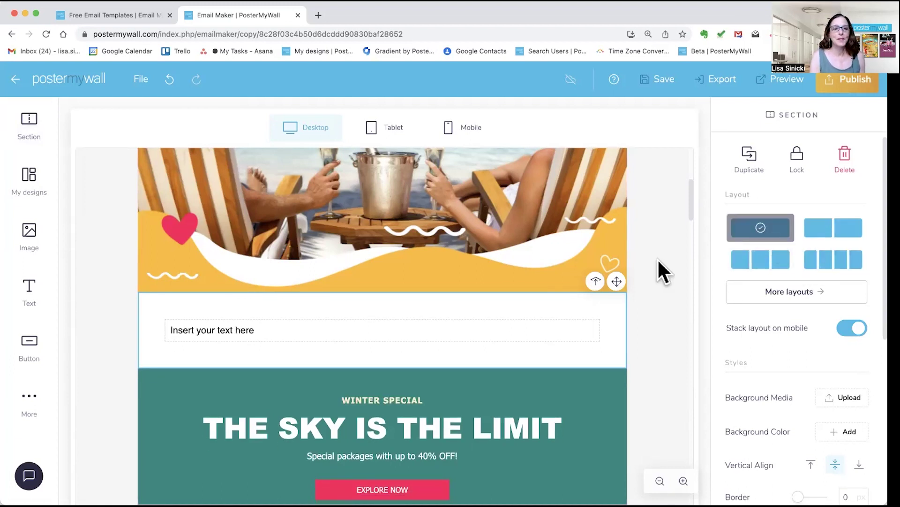
click(224, 328)
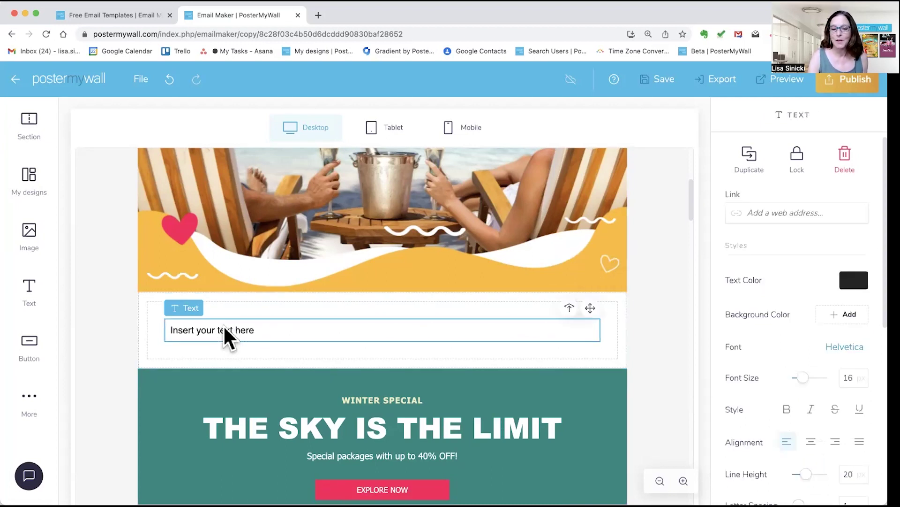
key(Delete)
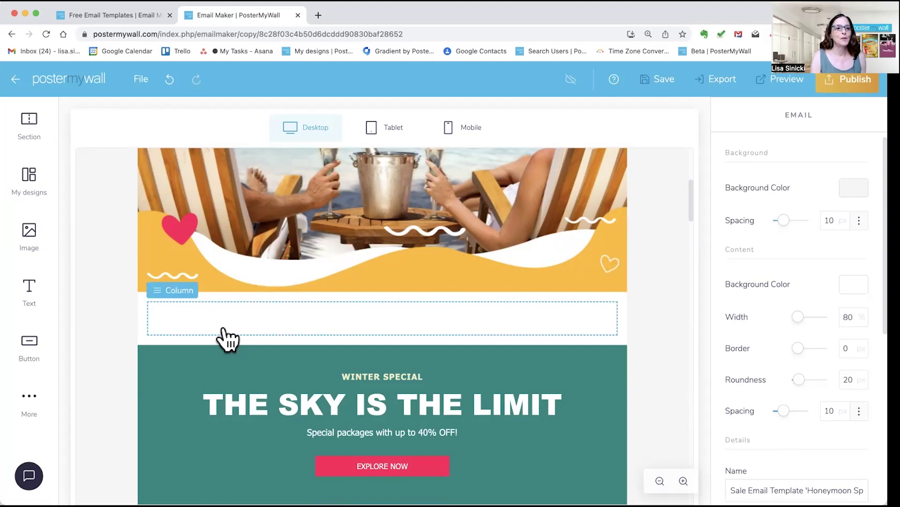
Add a video to the new section from the Storyblocks stock library, searching "ski jump" and picking the 7-second clip with the snow mound.
click(32, 407)
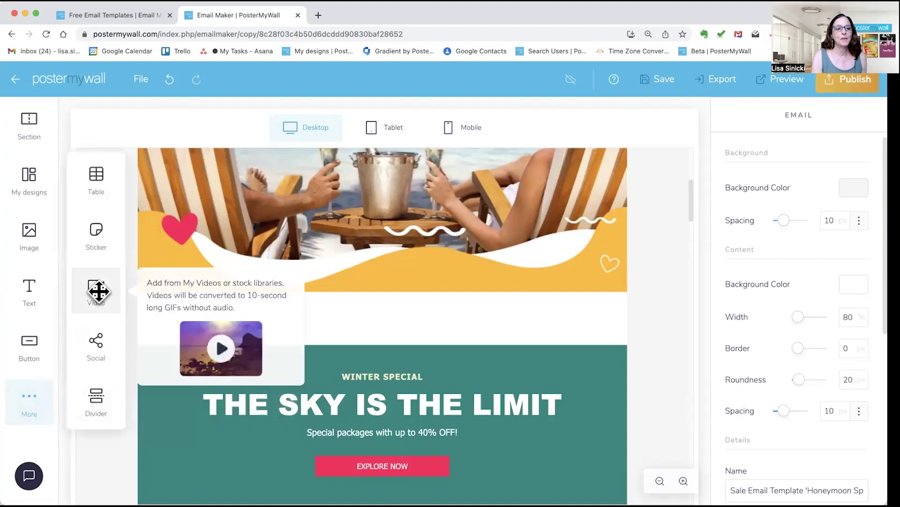
drag(98, 291, 347, 310)
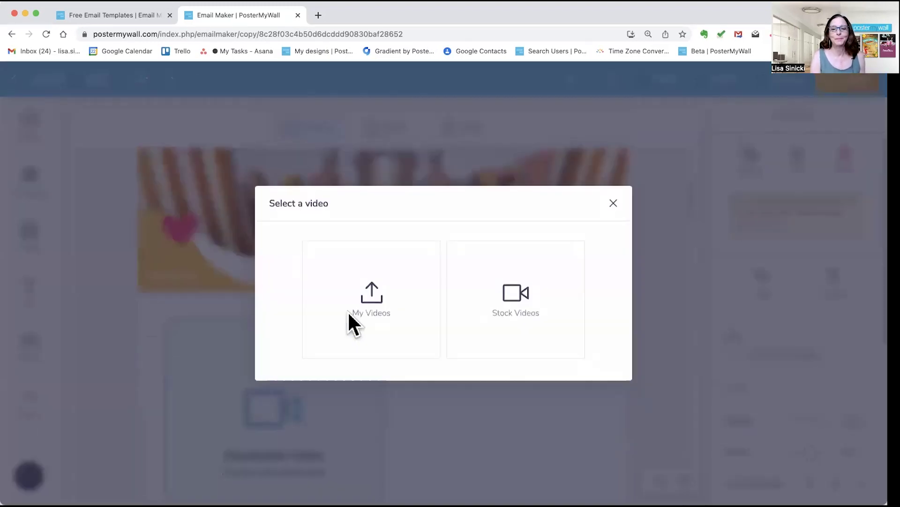
click(512, 291)
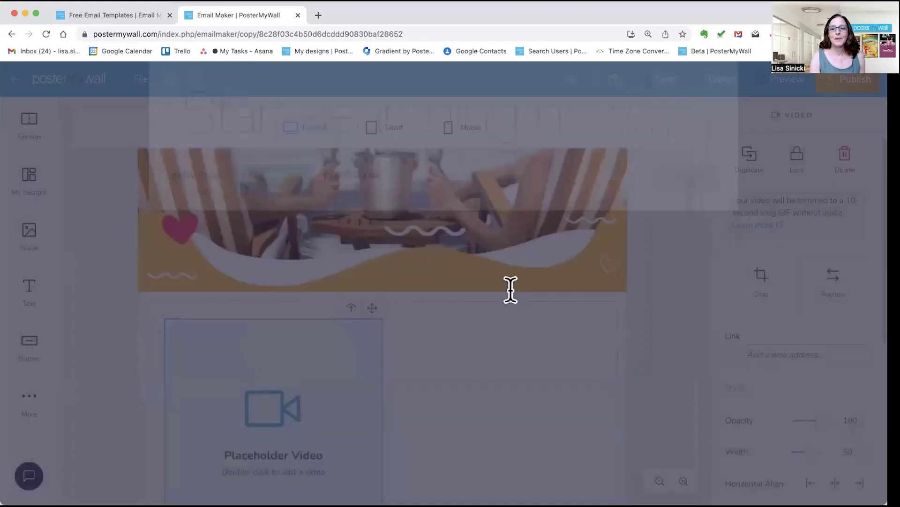
text(ski jump)
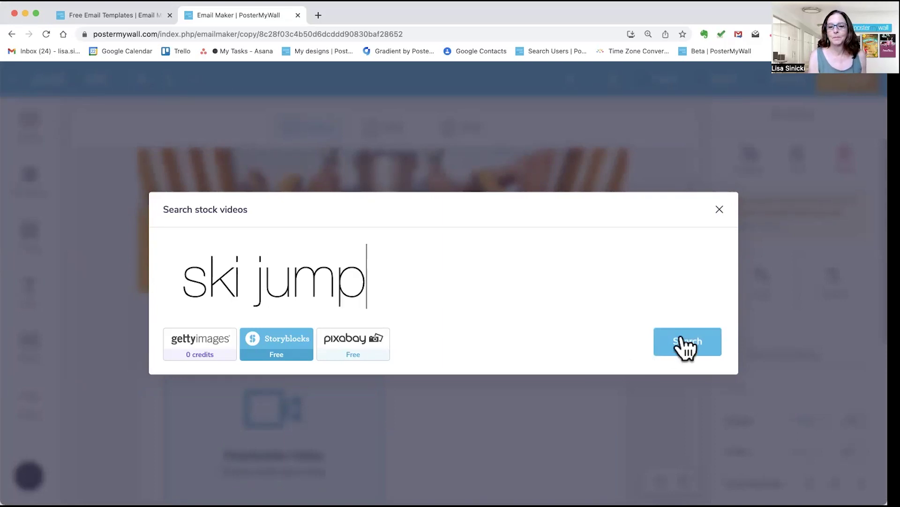
click(683, 339)
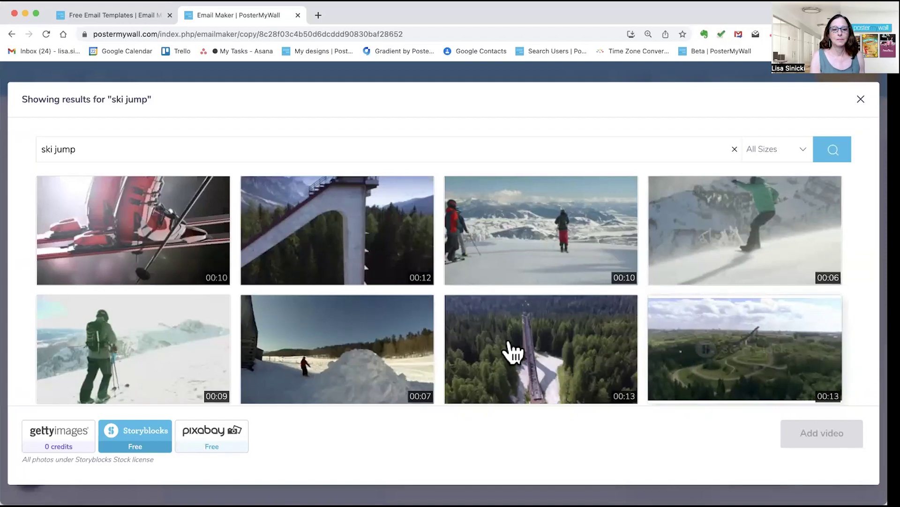
click(346, 366)
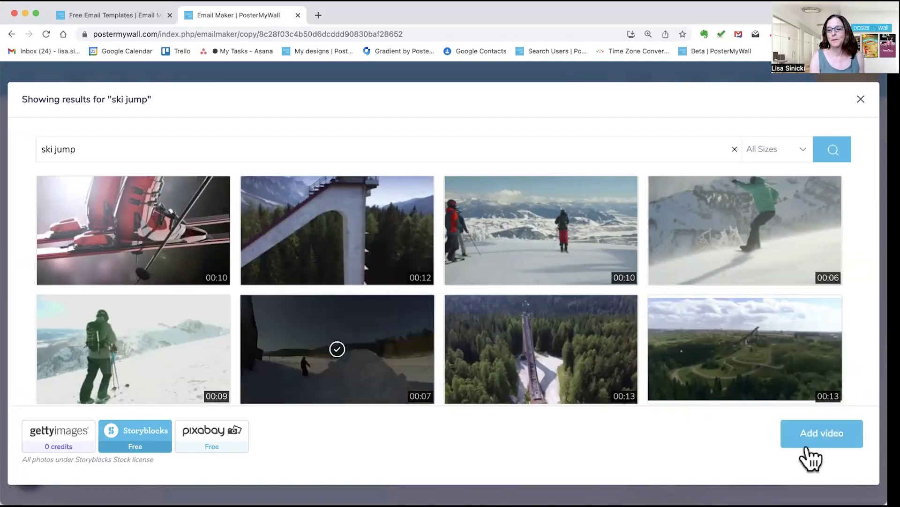
click(835, 439)
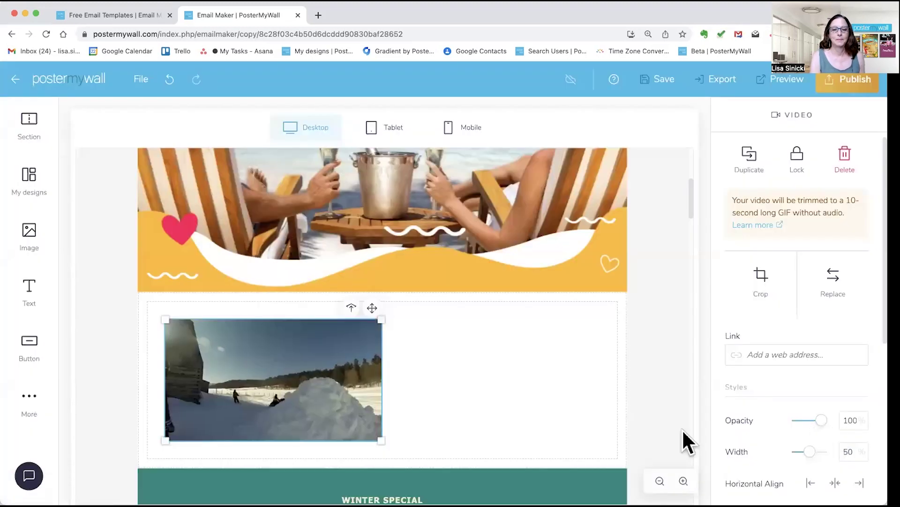
Enlarge the ski jump video to 100% of the section's width.
drag(384, 439, 600, 504)
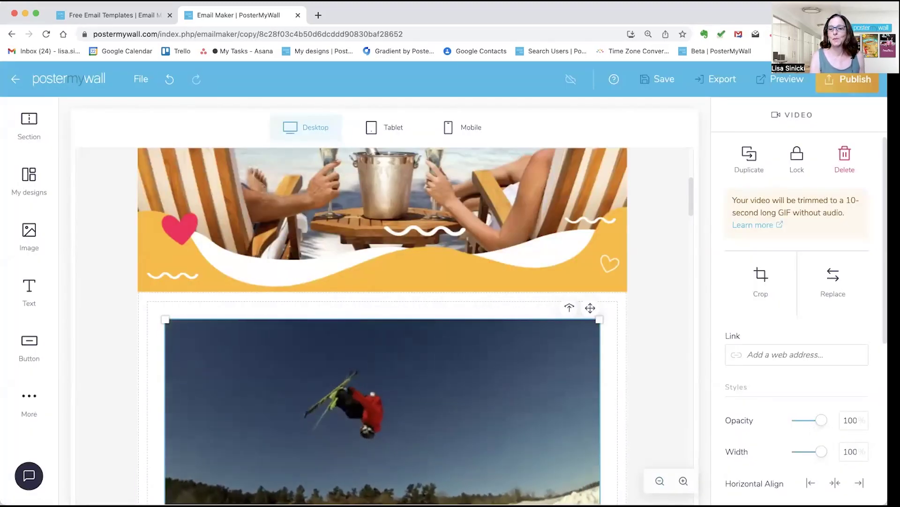
scroll(634, 360, down, 2)
scroll(635, 362, down, 1)
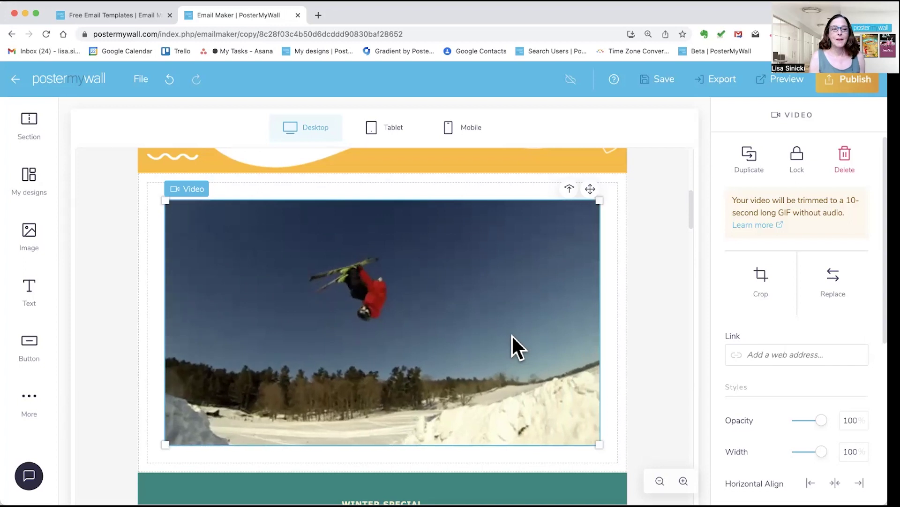
Delete the whole section that contains the ski jump video.
click(625, 184)
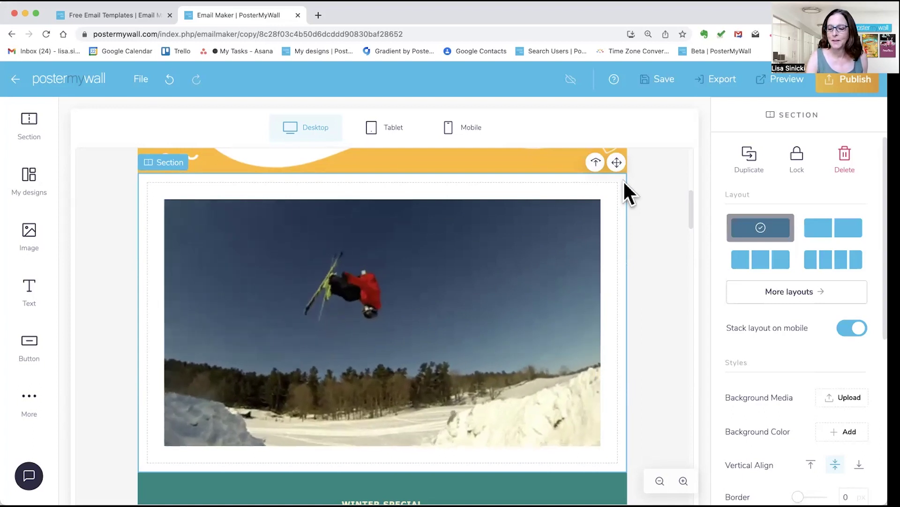
key(Delete)
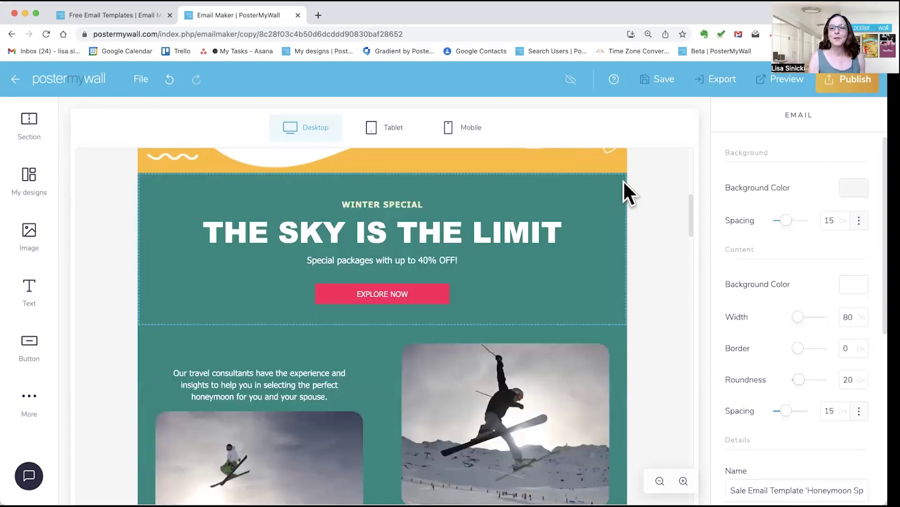
Open the beach header design for editing and recolor both yellow wave shapes to teal (1B8980) from the Travel Agency palette.
scroll(624, 182, up, 5)
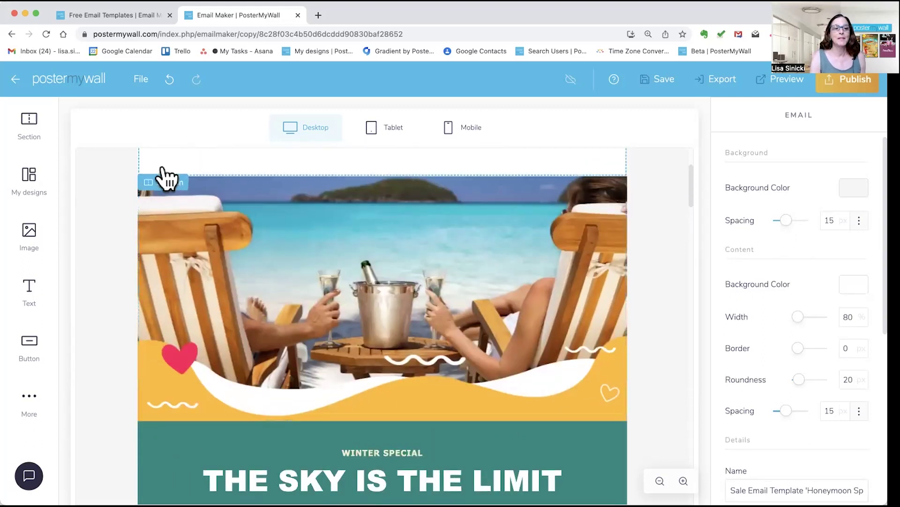
click(421, 254)
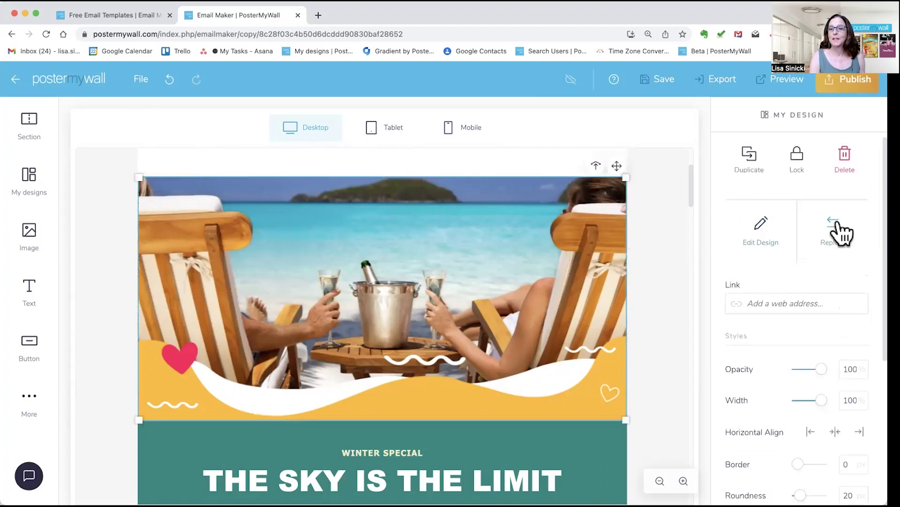
click(761, 229)
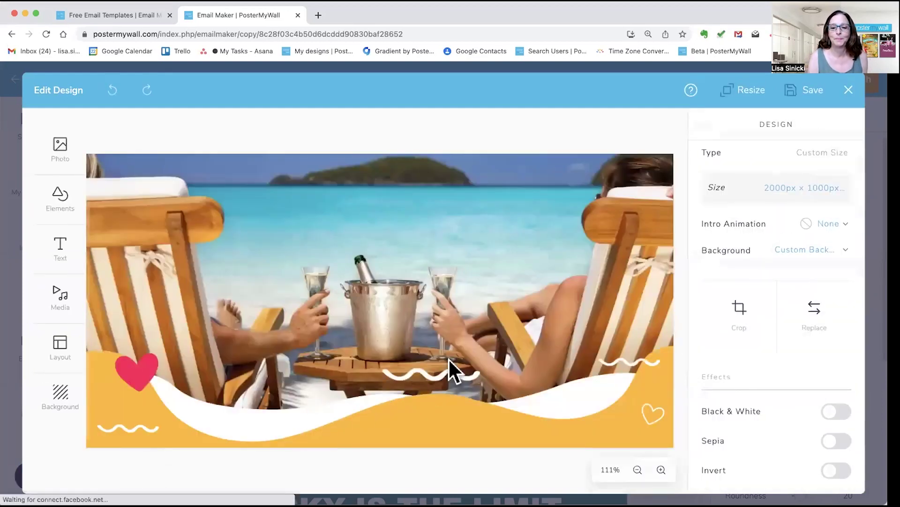
click(418, 437)
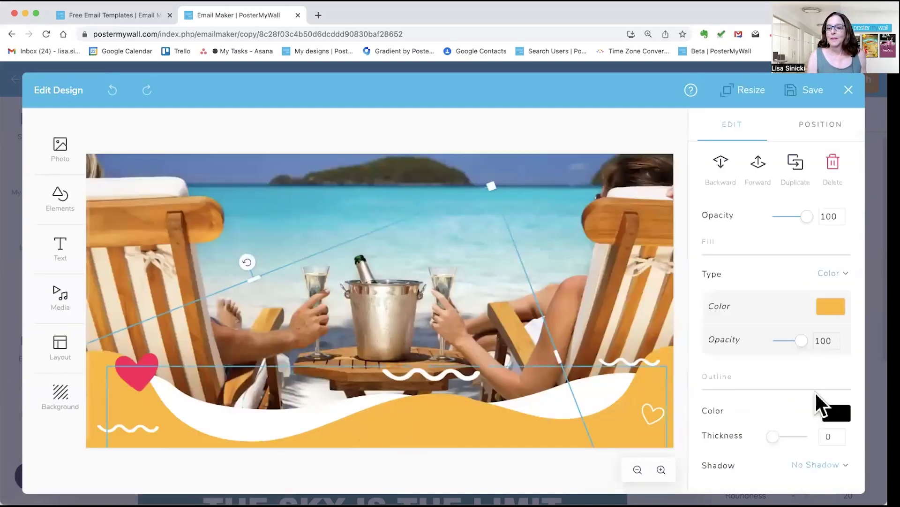
click(830, 308)
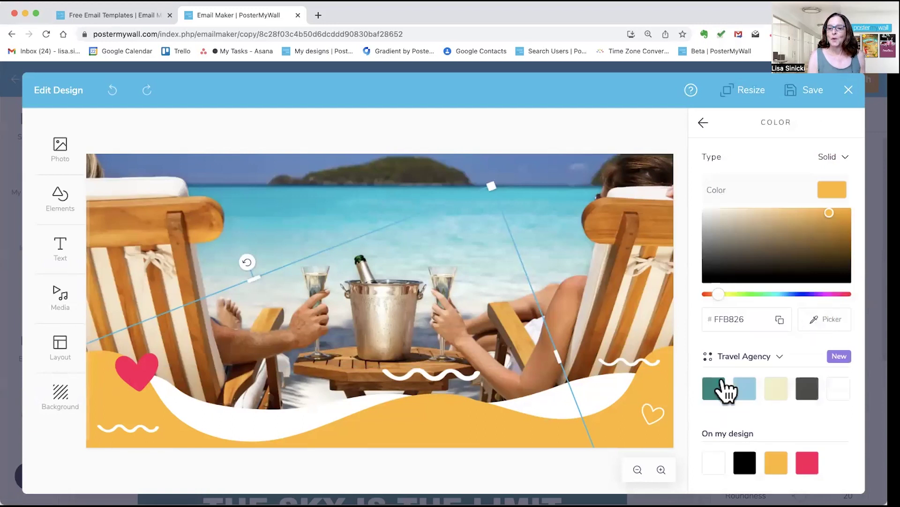
click(713, 389)
click(663, 386)
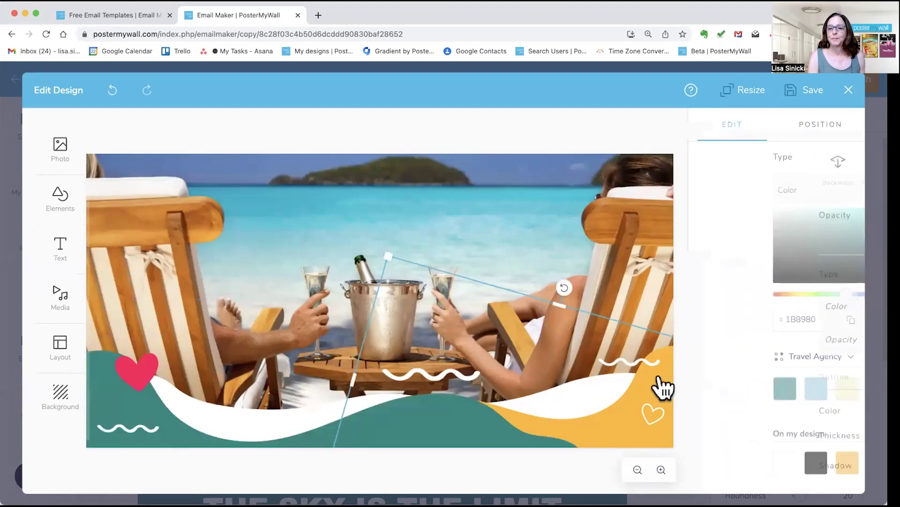
click(828, 312)
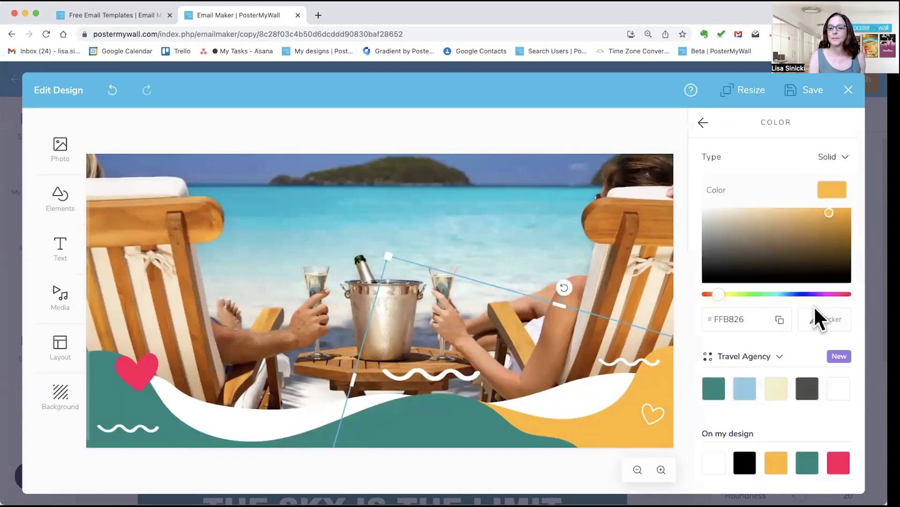
click(713, 393)
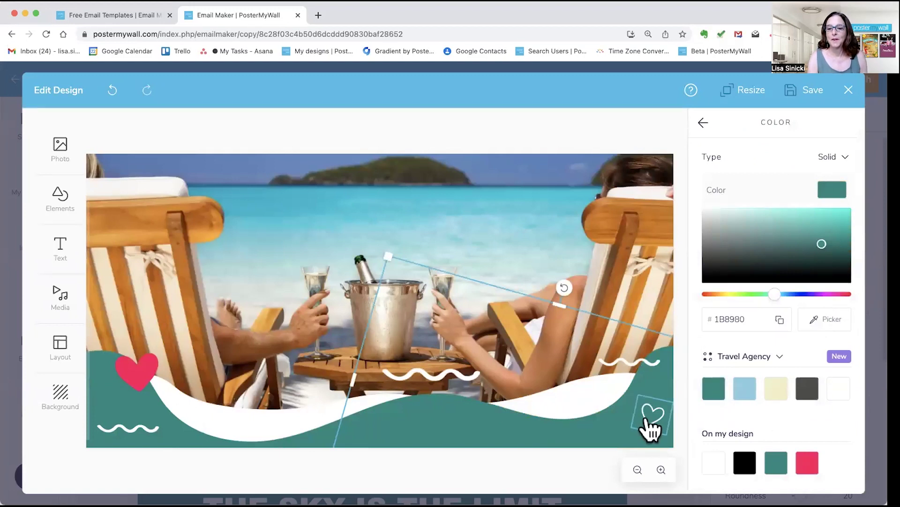
Delete the white heart outline and the solid red heart from the header design.
click(650, 428)
click(231, 464)
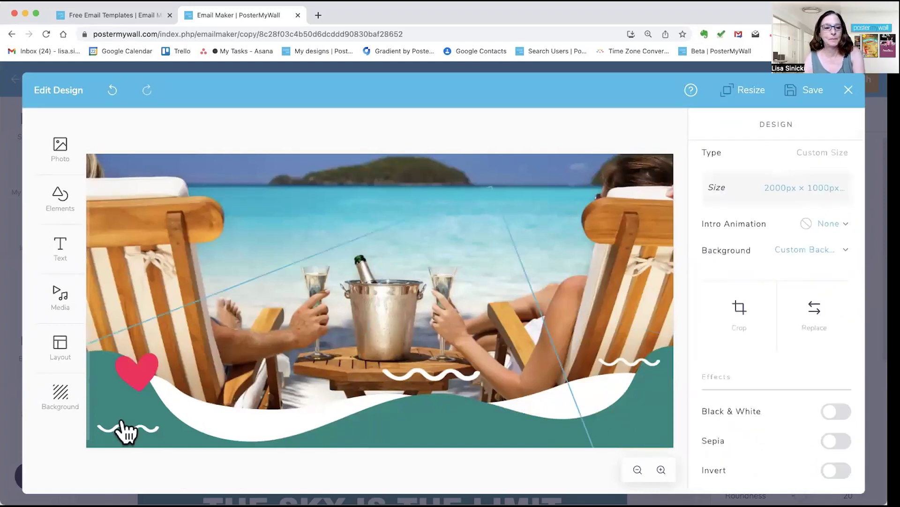
click(140, 378)
key(Delete)
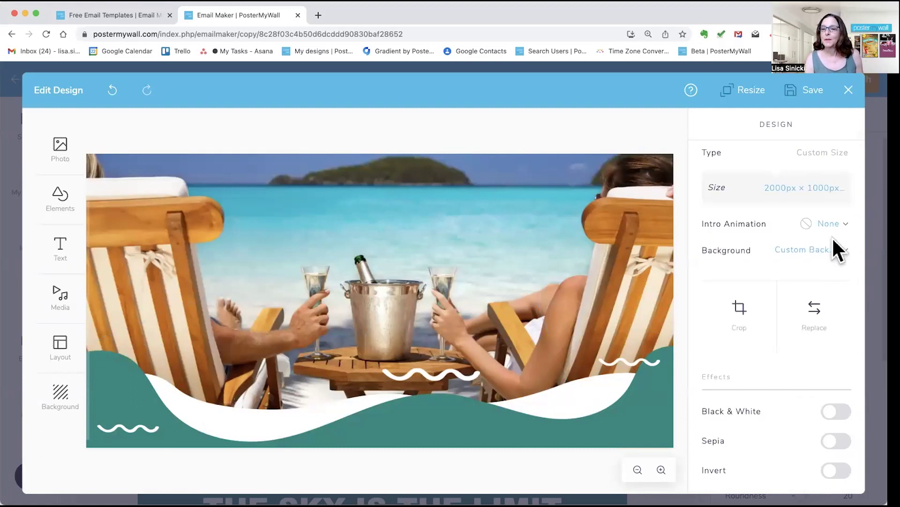
Replace the header background with a cropped Storyblocks "skiing" photo of the red-jacketed skier, and move the upper-right white squiggle down onto the teal wave.
click(824, 256)
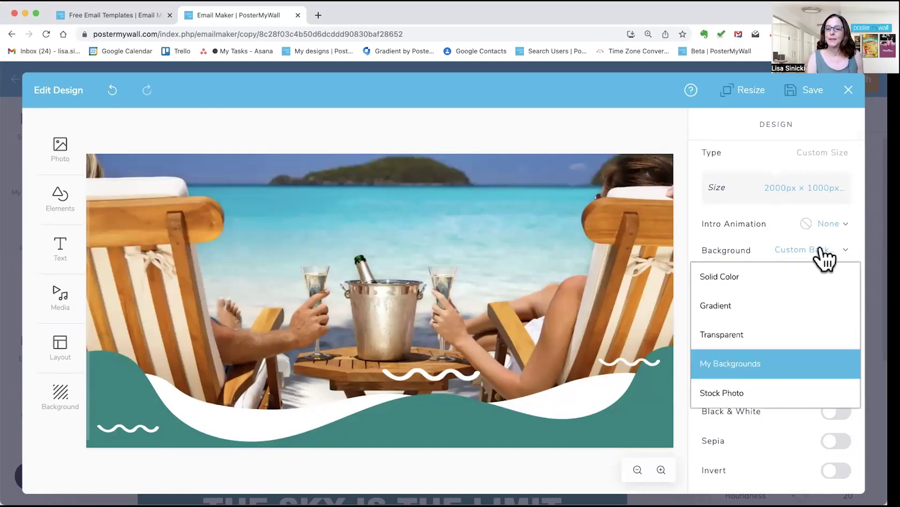
click(756, 392)
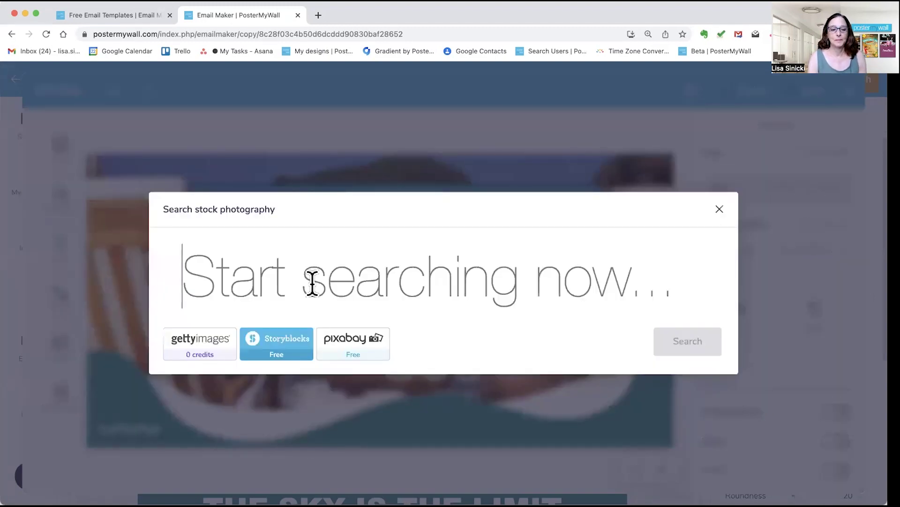
text(Ski)
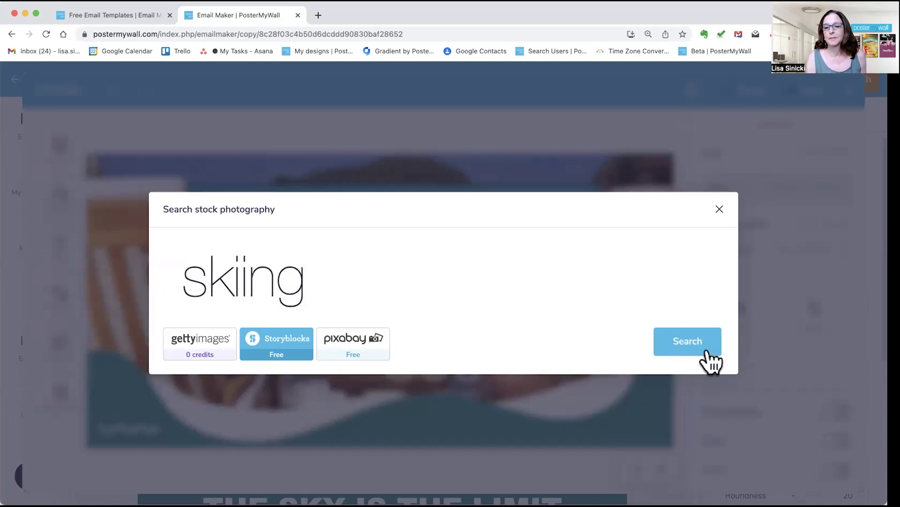
click(695, 340)
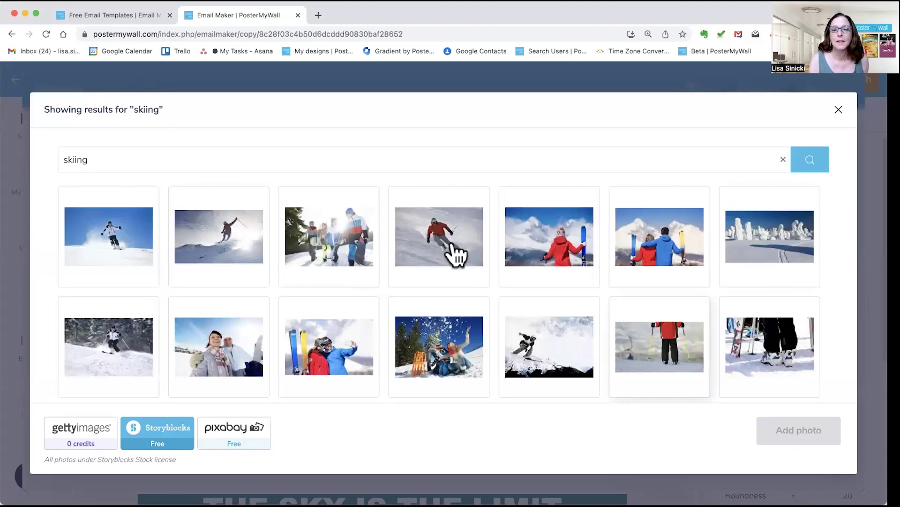
click(422, 249)
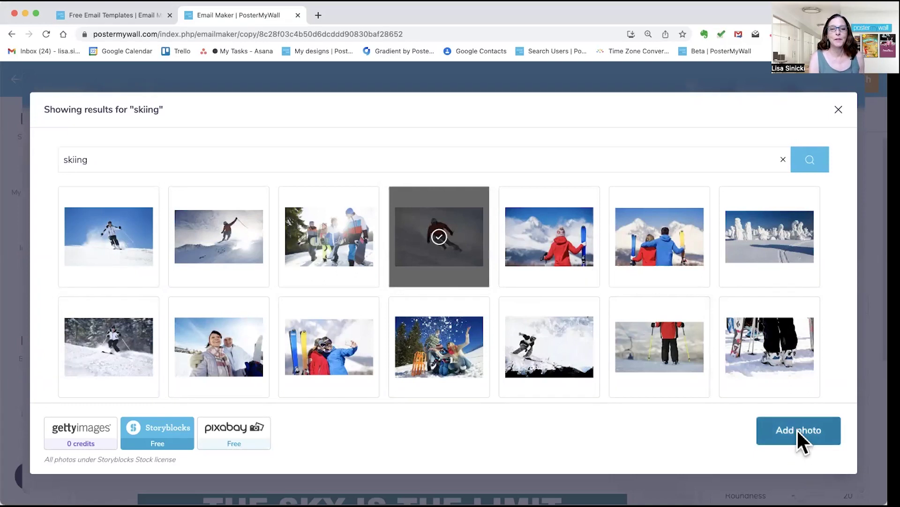
click(797, 430)
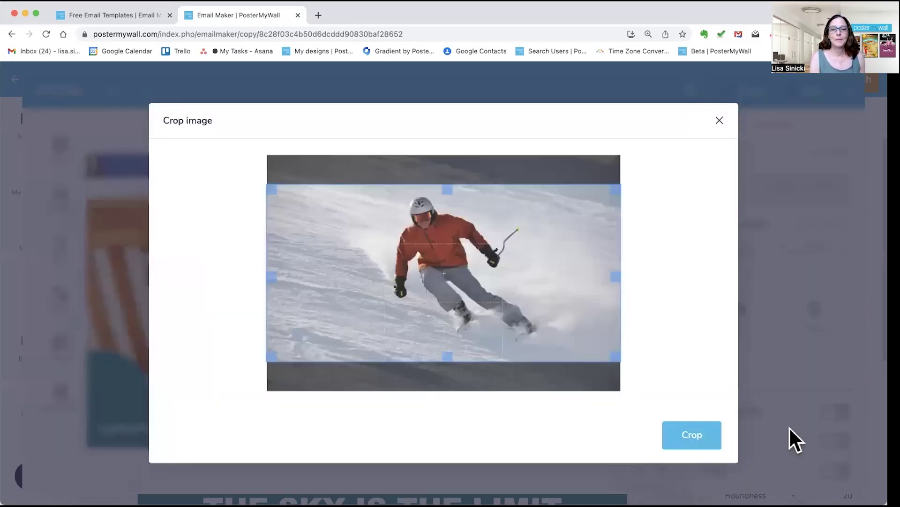
drag(507, 268, 507, 263)
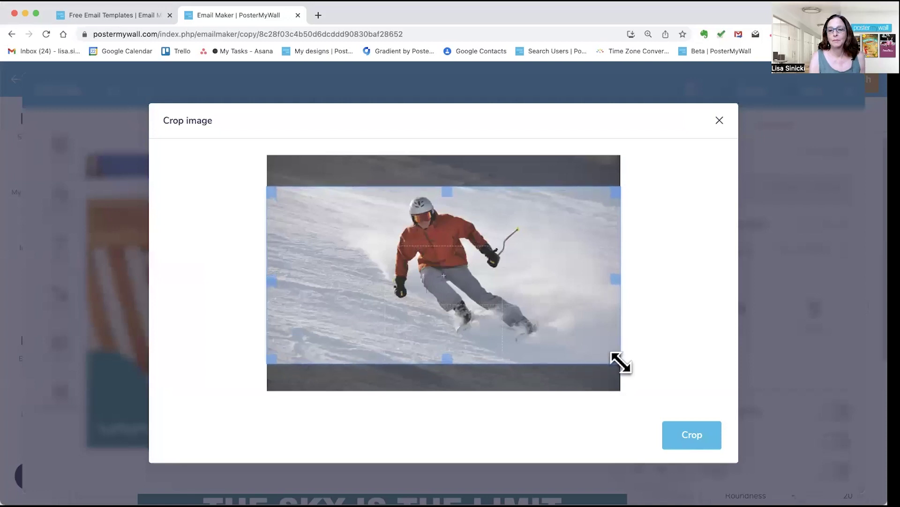
click(685, 434)
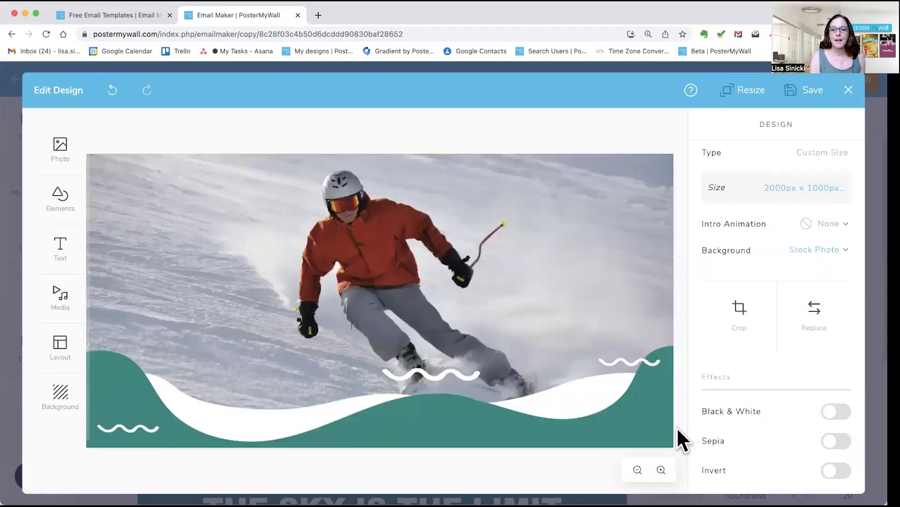
drag(632, 372, 624, 427)
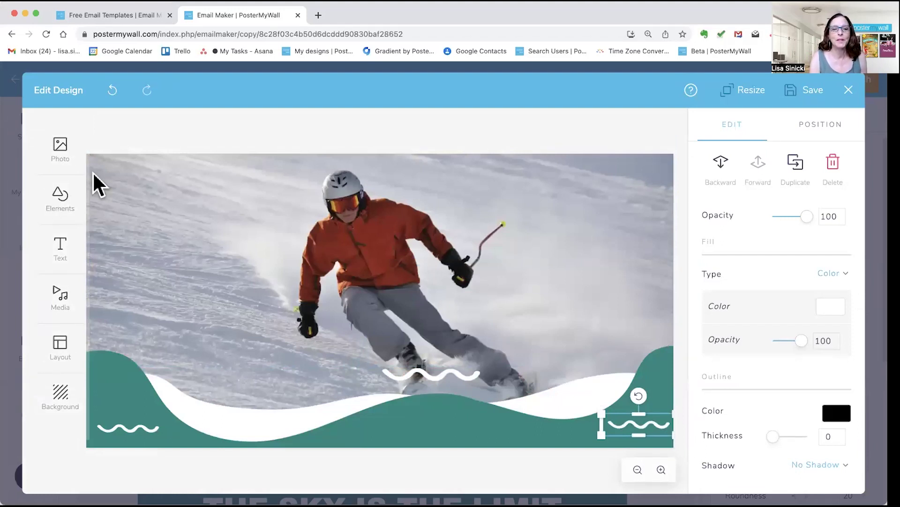
Search the Pixabay clipart for "snowflake" and add the white 3D snowflake and the pointed light-blue snowflake to the header design.
click(58, 189)
click(125, 227)
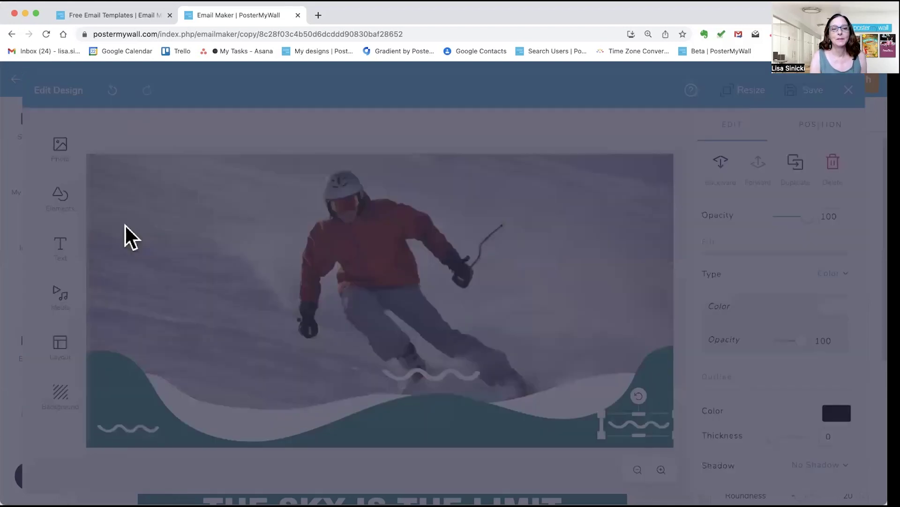
text(snowflake)
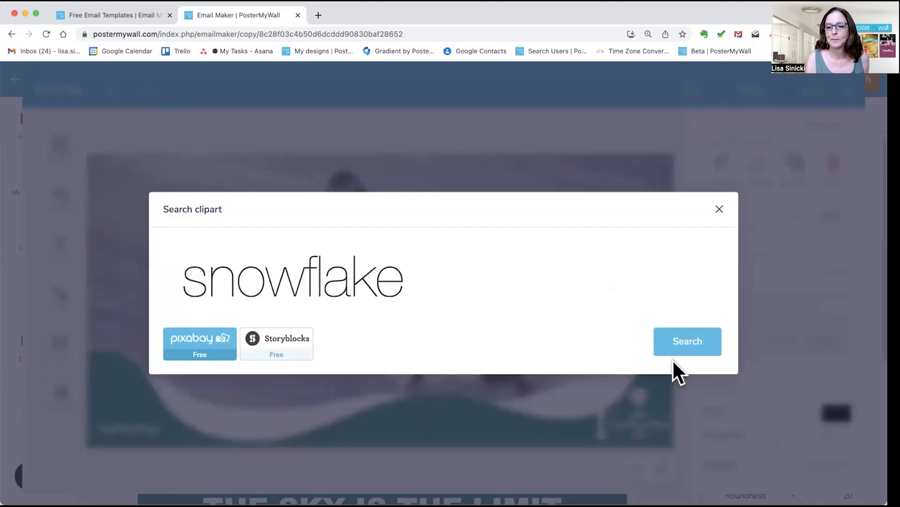
click(686, 350)
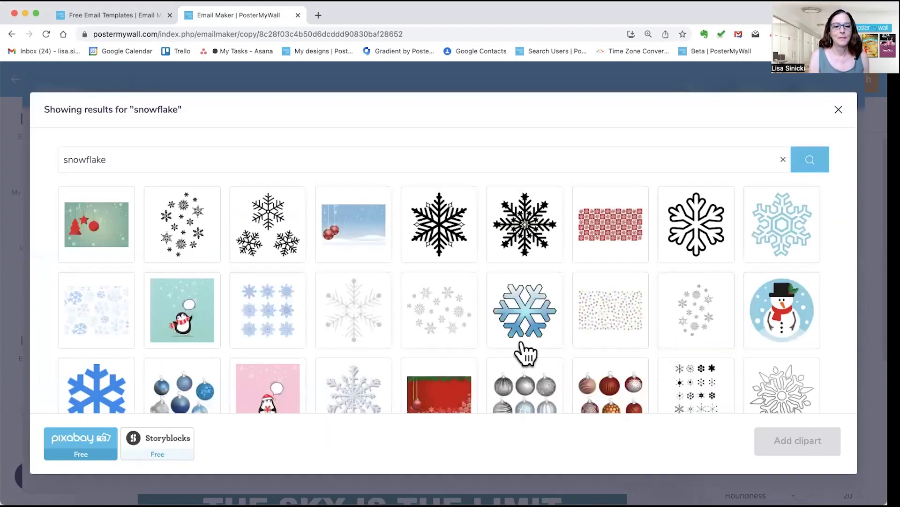
scroll(520, 352, down, 3)
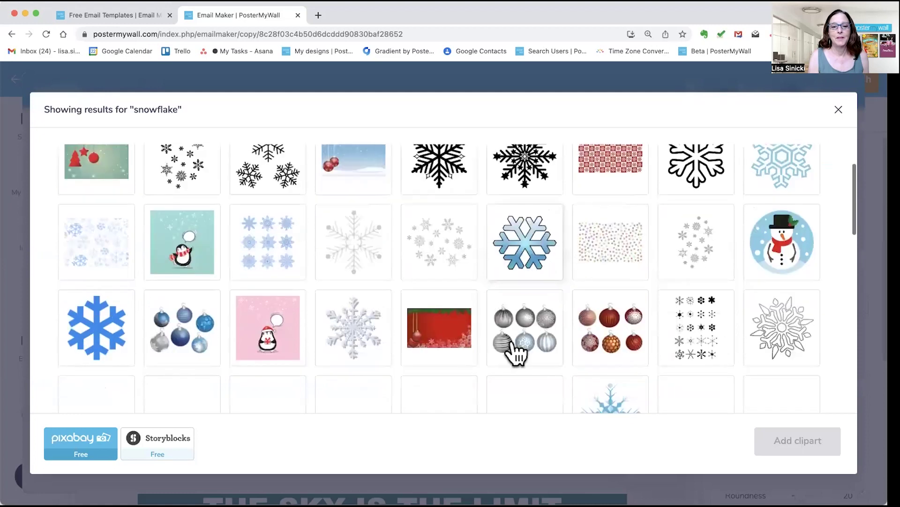
click(366, 308)
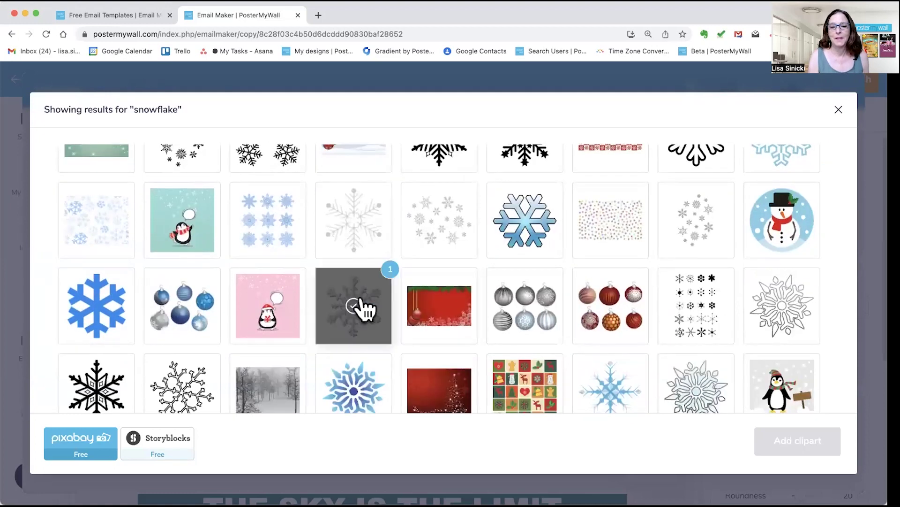
click(605, 398)
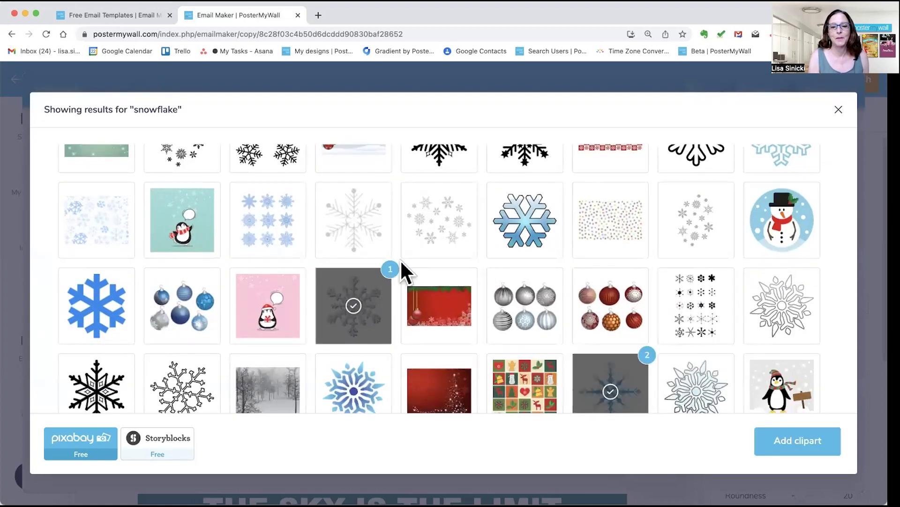
click(385, 277)
click(386, 277)
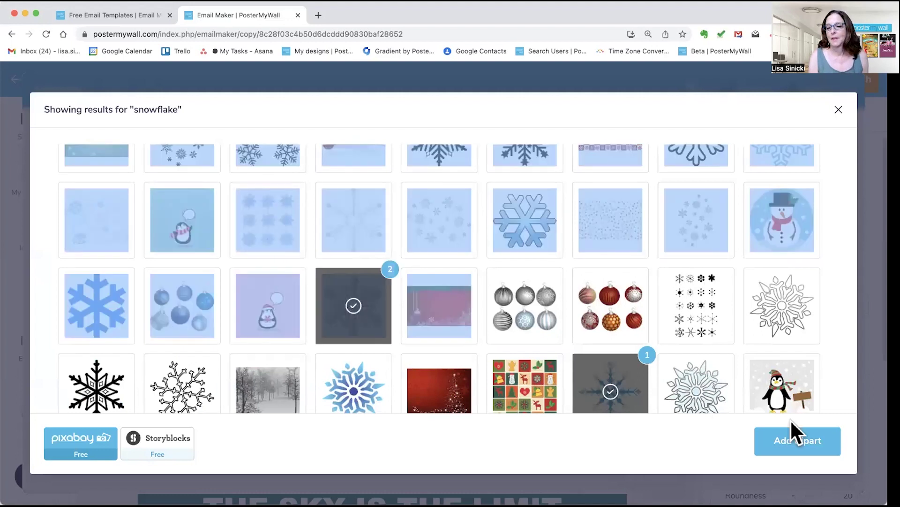
click(806, 441)
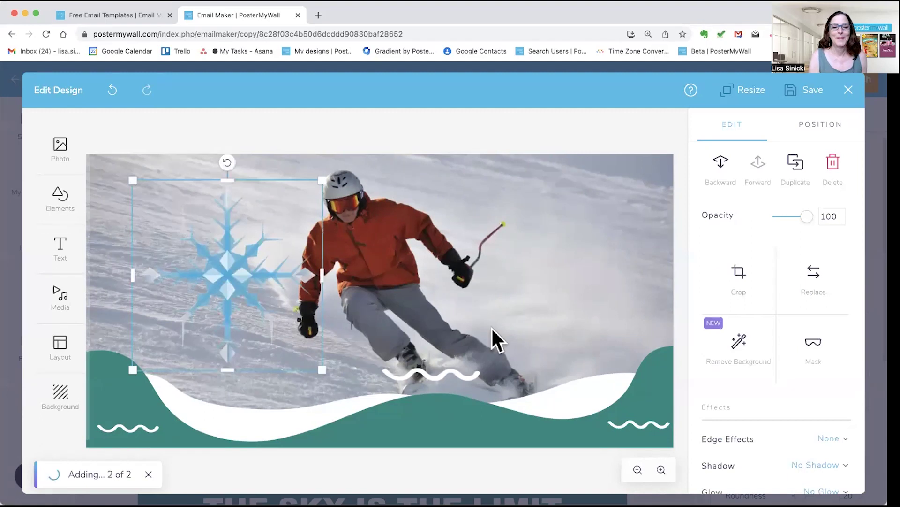
Shrink the blue snowflake, separate it from the white one, and place it on the snow in the header's upper-right area.
drag(321, 180, 249, 248)
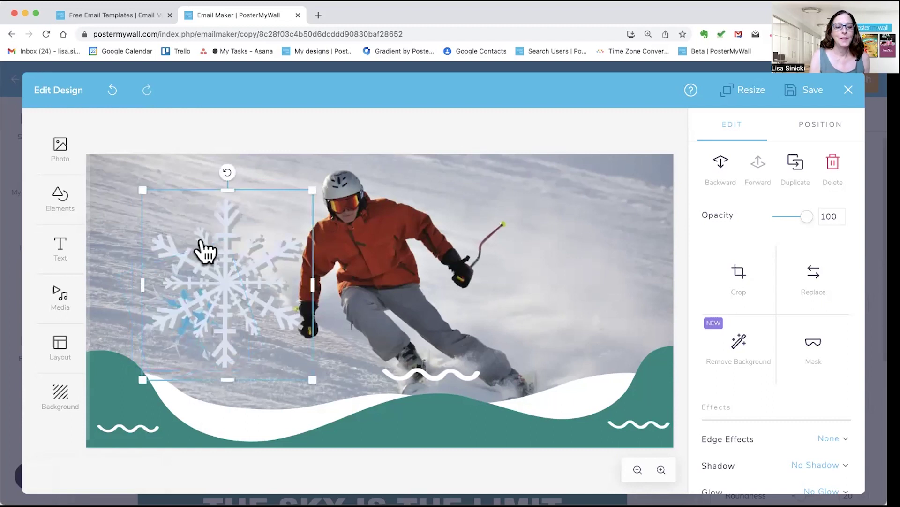
click(260, 221)
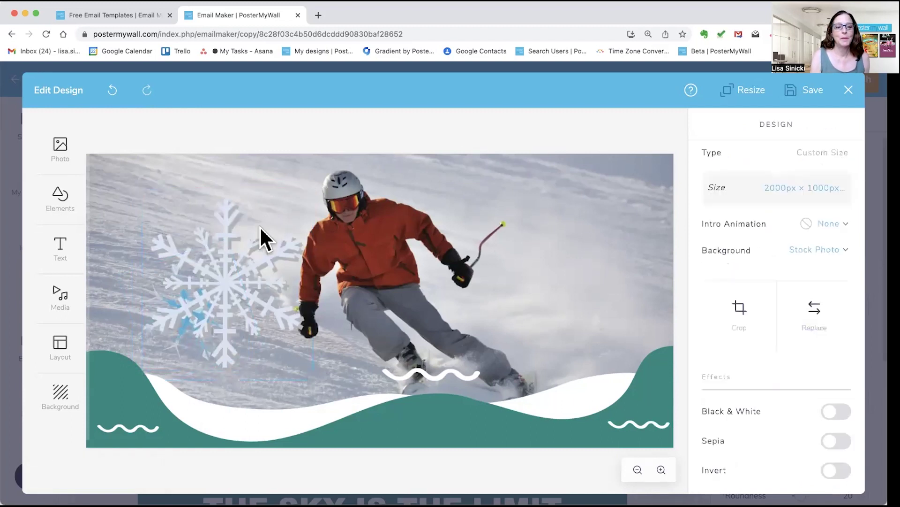
drag(261, 244, 445, 306)
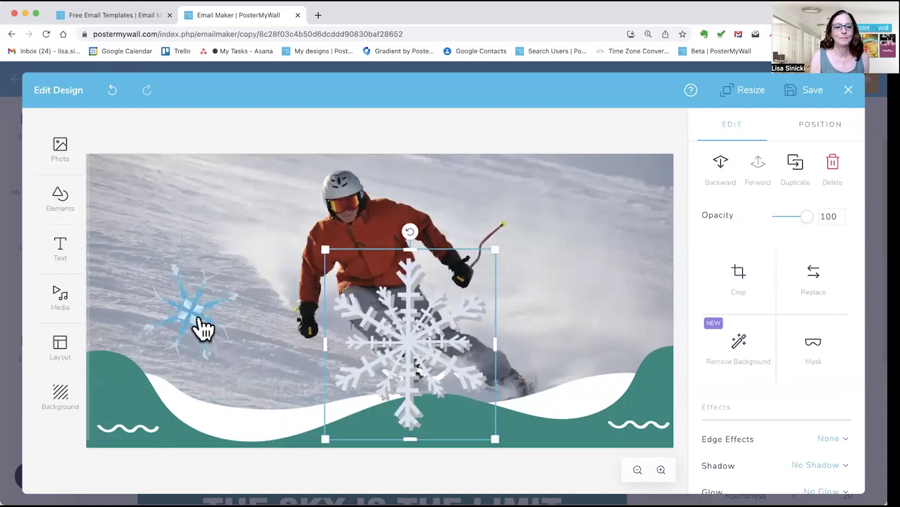
drag(194, 315, 601, 240)
Shrink the white snowflake, place it on the snow in the header's lower-left area, and save and close the header design.
click(437, 343)
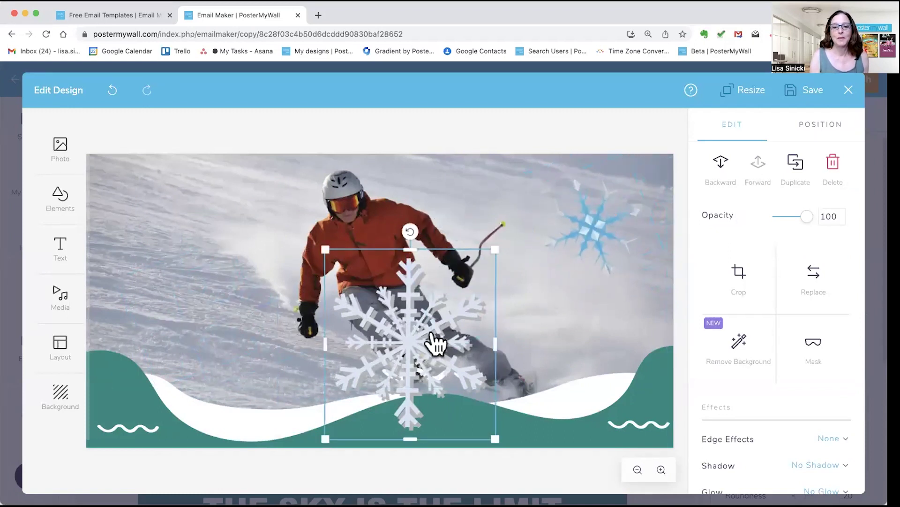
drag(498, 247, 392, 365)
drag(359, 405, 226, 366)
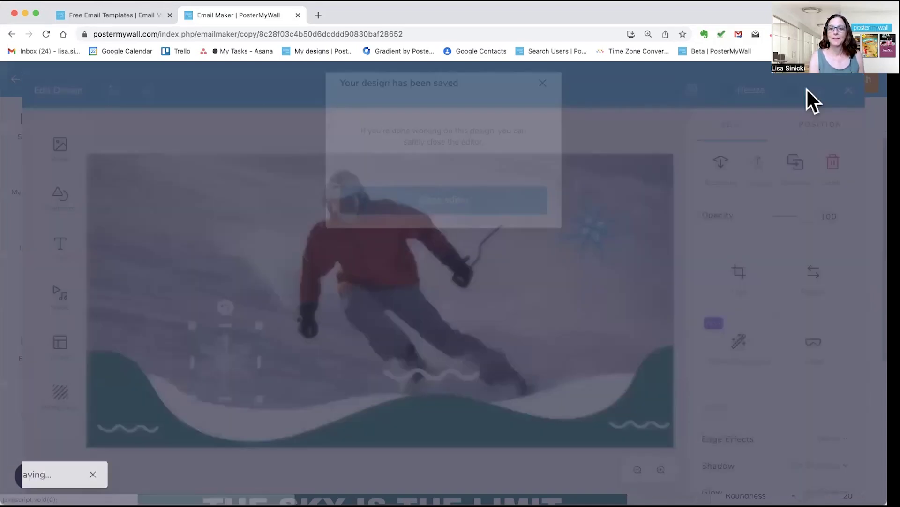
click(443, 336)
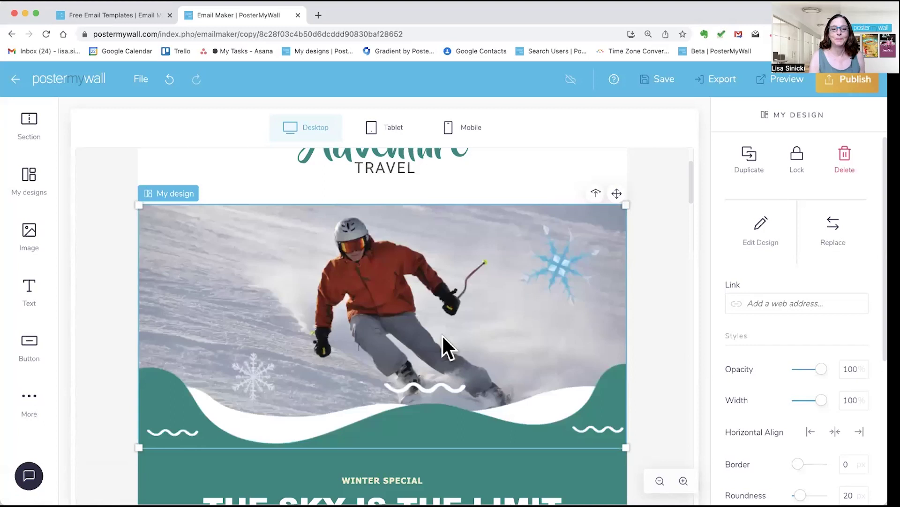
Insert a new single-column section between the teal ski photo section and "Our Recommendations", and delete its placeholder text.
scroll(442, 334, down, 3)
scroll(442, 335, up, 5)
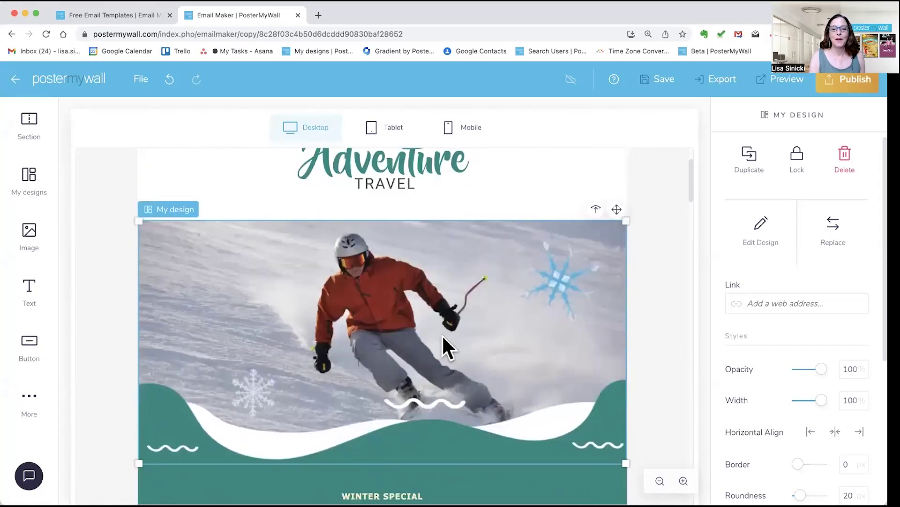
scroll(441, 334, down, 7)
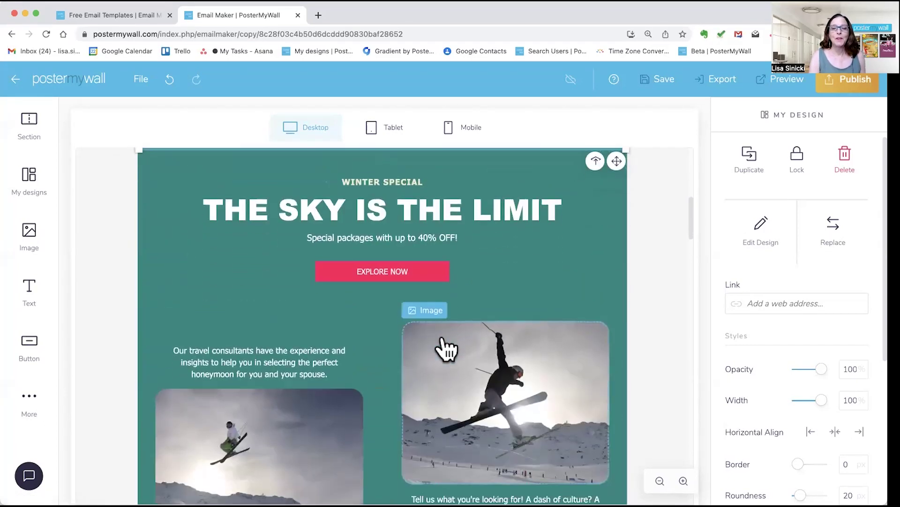
scroll(445, 347, down, 3)
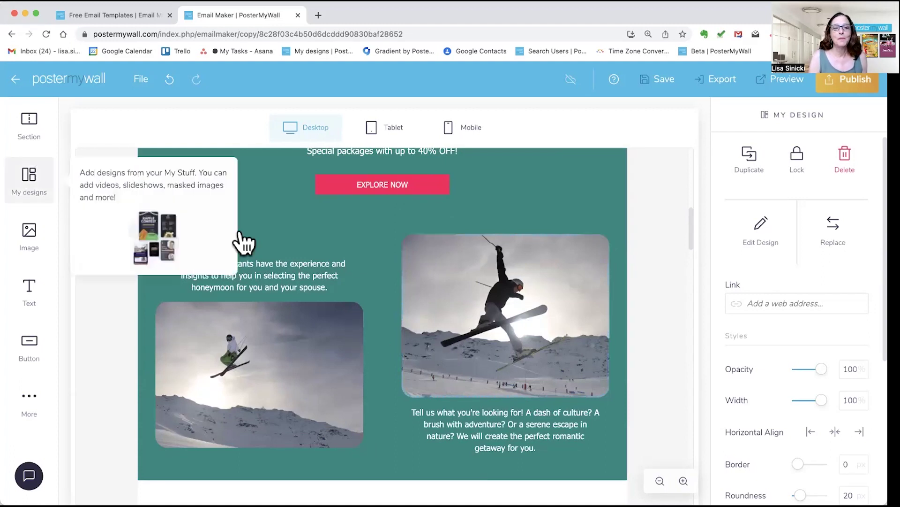
scroll(251, 242, down, 3)
scroll(251, 243, down, 1)
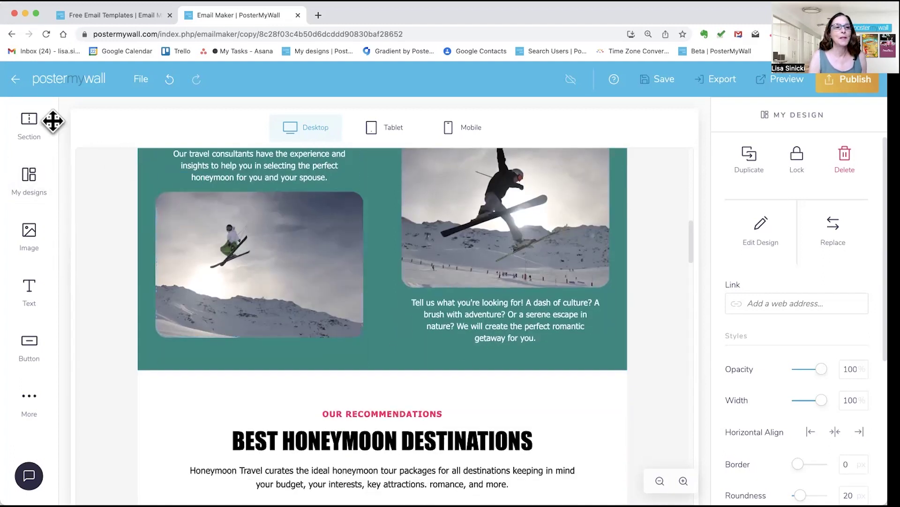
drag(30, 118, 274, 374)
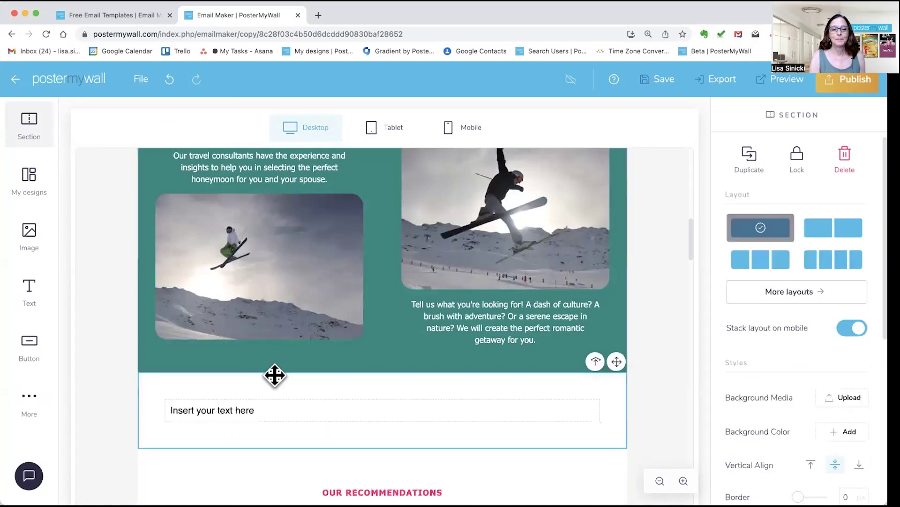
click(325, 403)
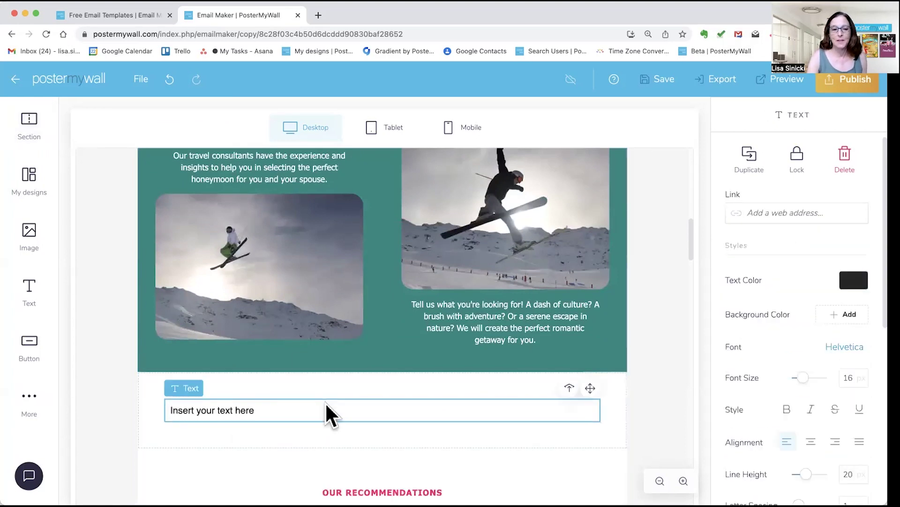
key(Delete)
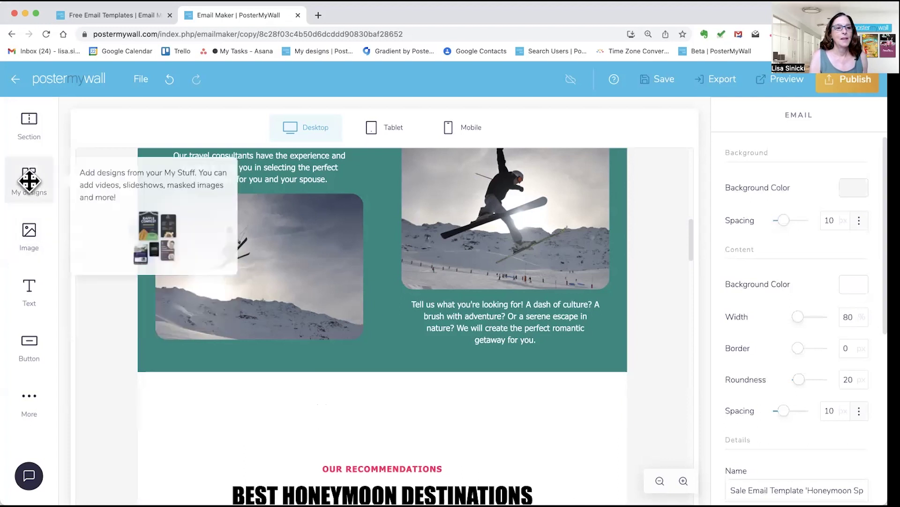
Insert the "Step It Up" Winter Sports Facebook Cover video with social media icons from the "#60 email maker" folder into the empty section.
drag(28, 178, 292, 403)
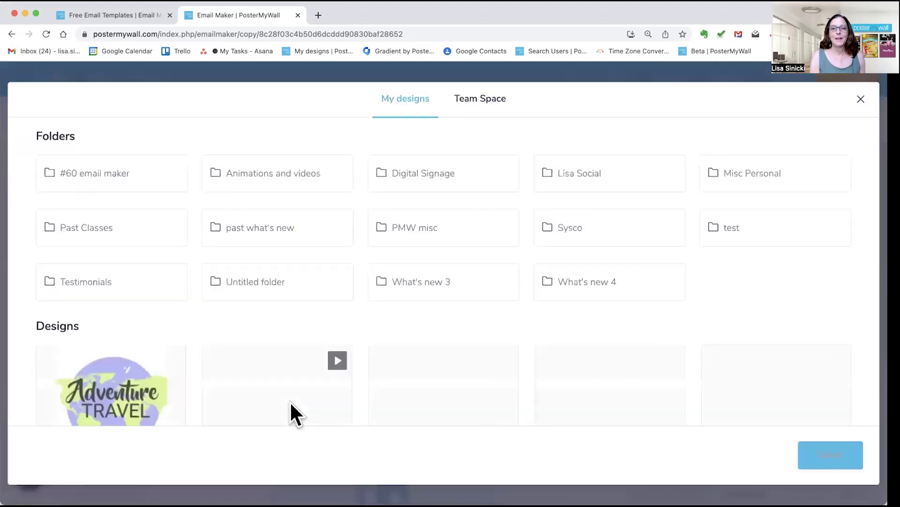
click(94, 180)
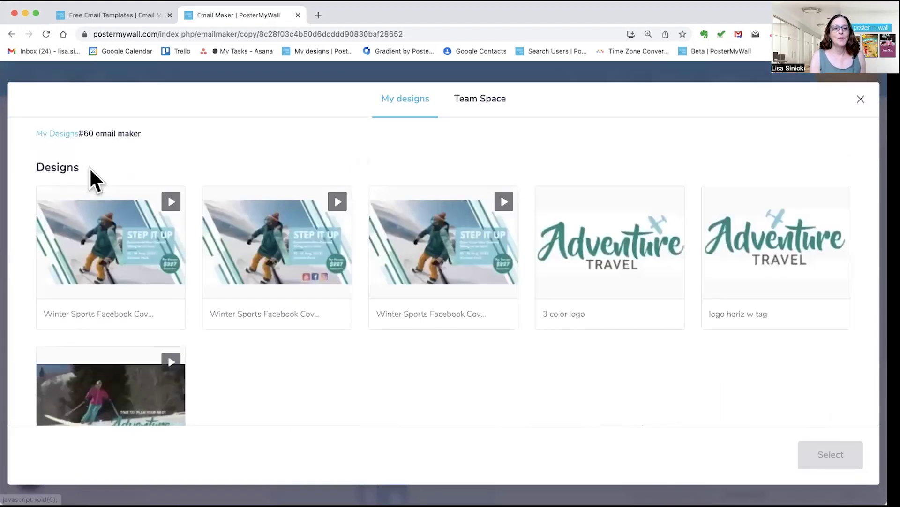
click(415, 232)
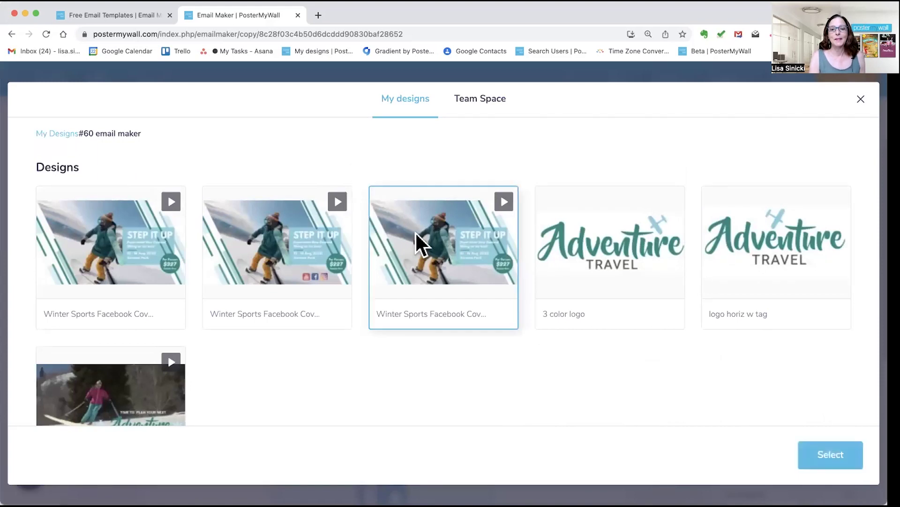
click(254, 247)
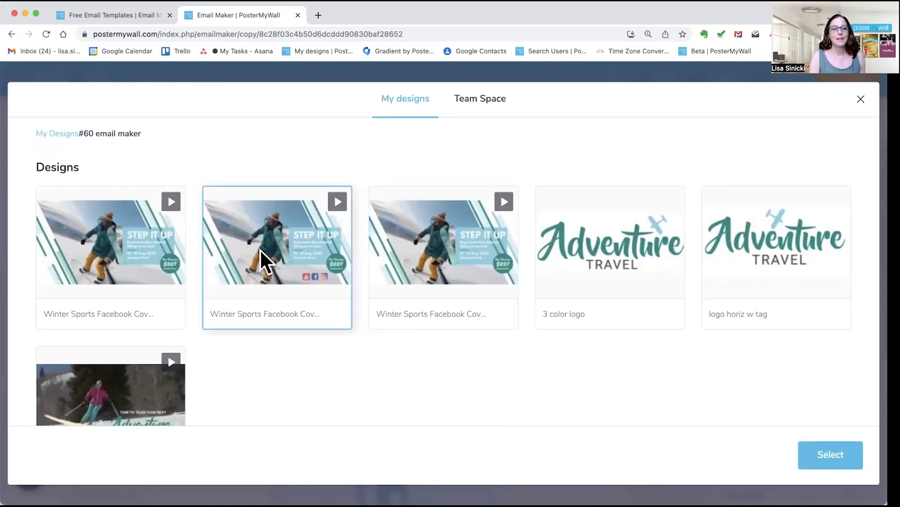
click(823, 462)
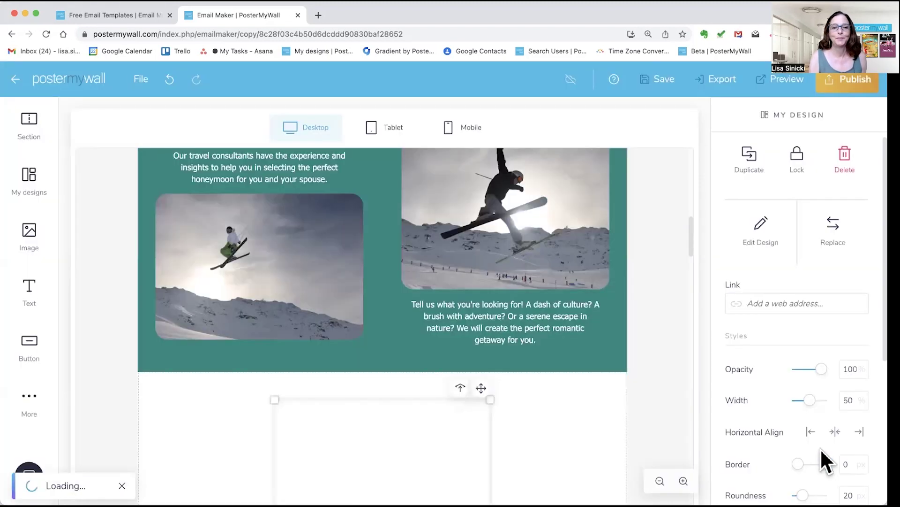
Enlarge the "Step It Up" video to about 98% of its section's width.
scroll(598, 357, down, 5)
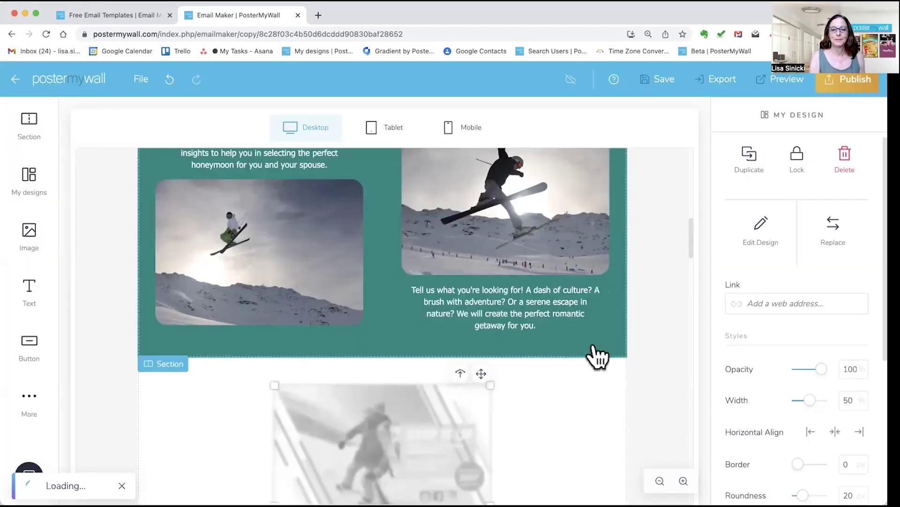
scroll(598, 357, down, 2)
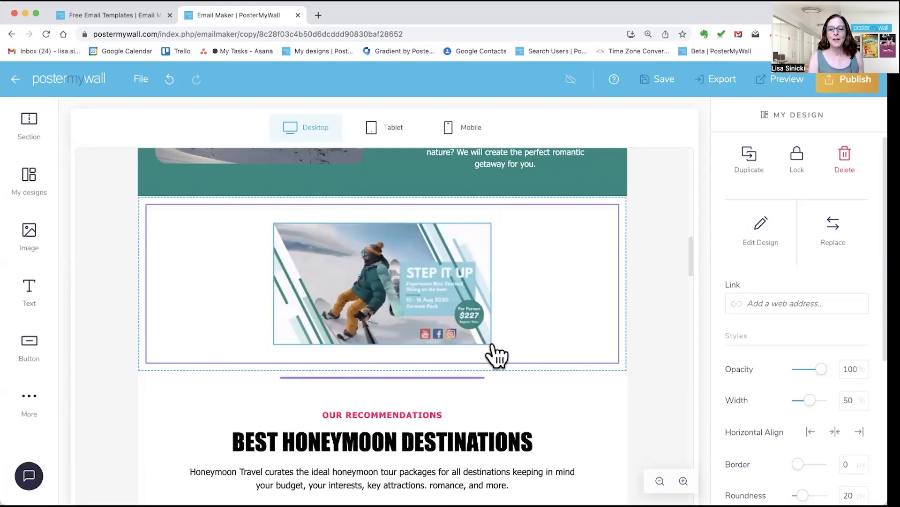
drag(490, 345, 597, 463)
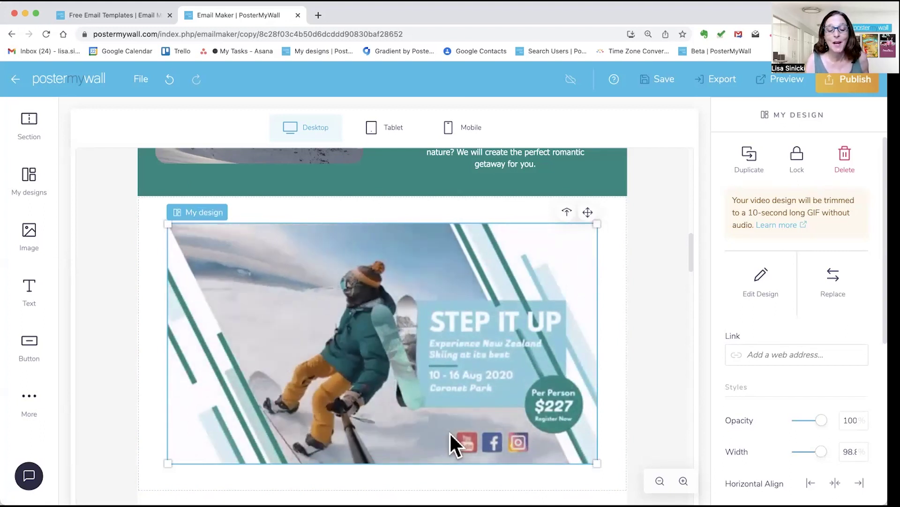
Open the "Step It Up" video design for editing and delete its YouTube, Facebook and Instagram icons.
scroll(449, 432, down, 1)
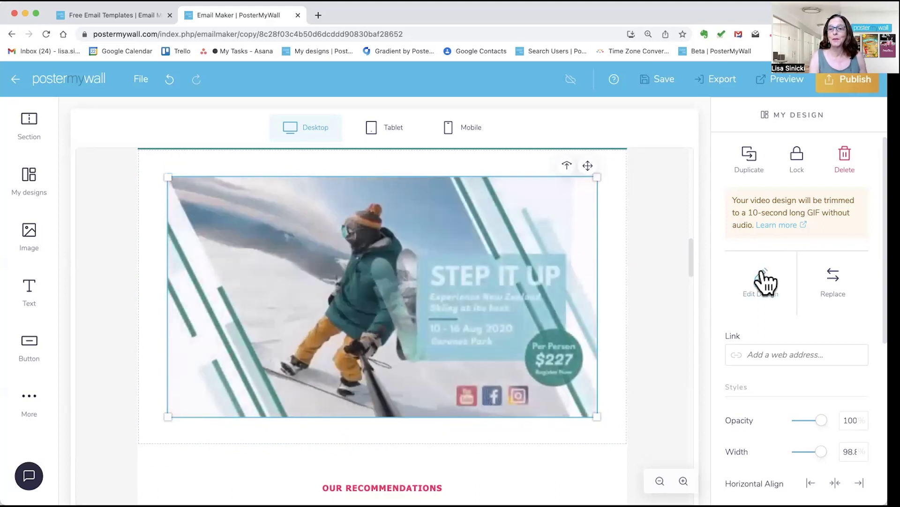
click(762, 278)
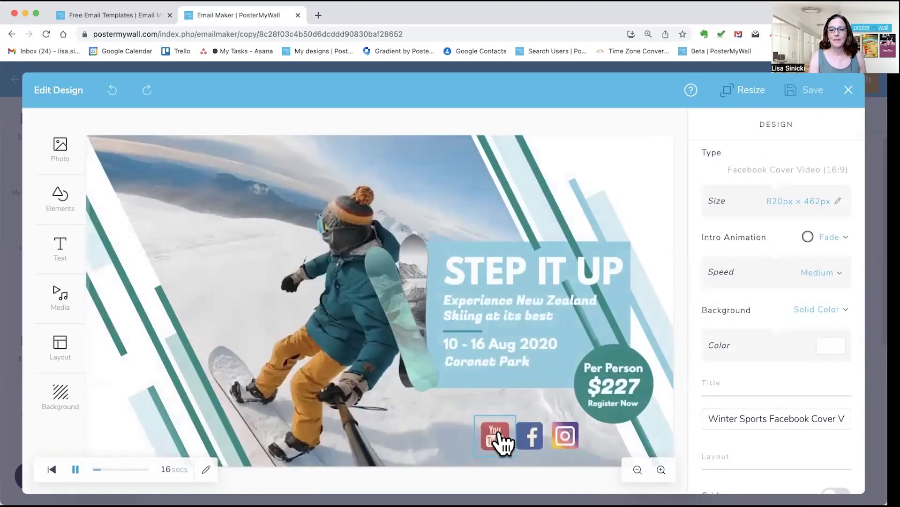
click(497, 439)
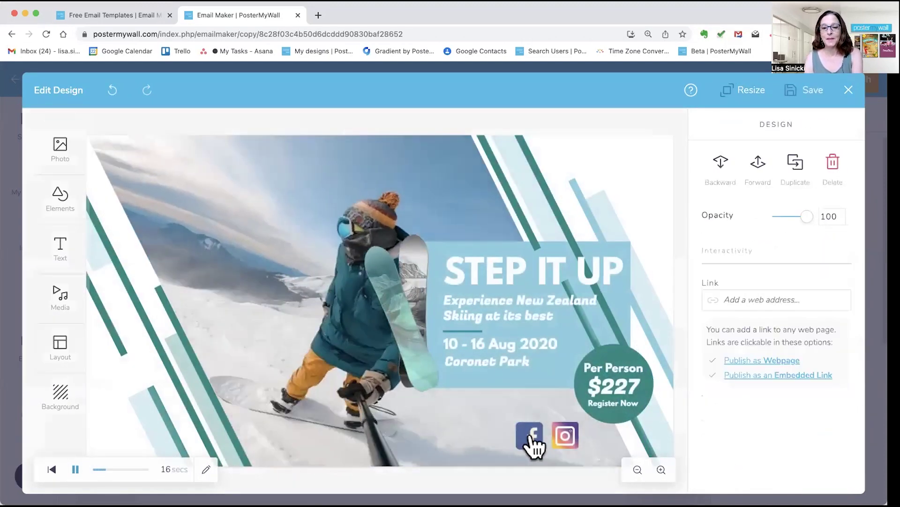
click(533, 444)
click(565, 443)
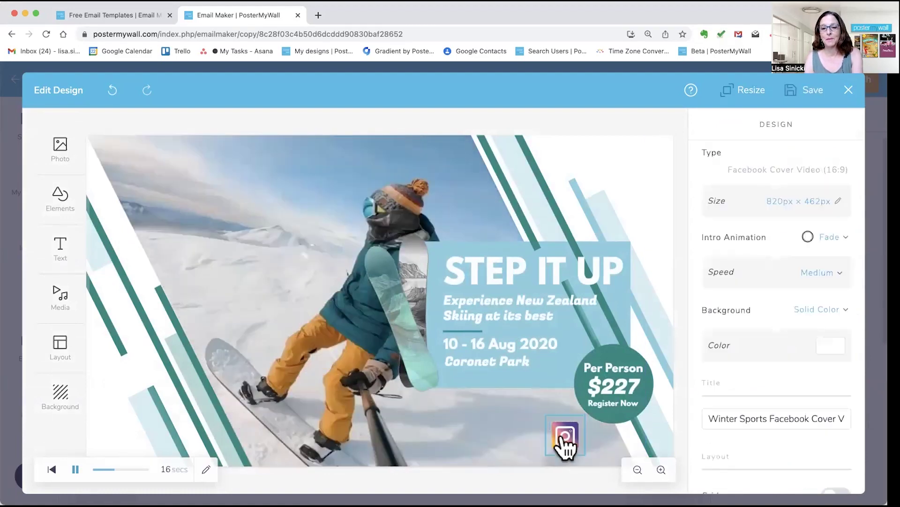
Change the per-person price in the video's green circle to $327, and save and close the design.
click(612, 399)
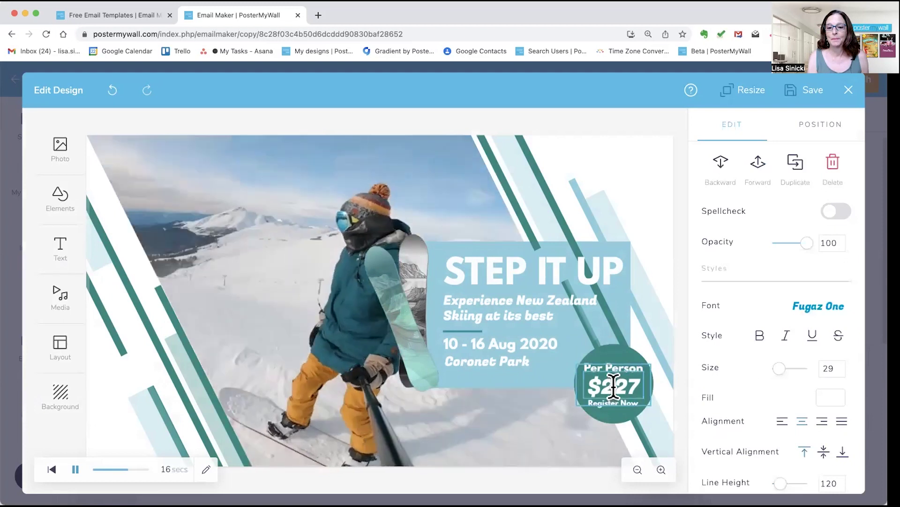
click(614, 387)
key(BackSpace)
text(3)
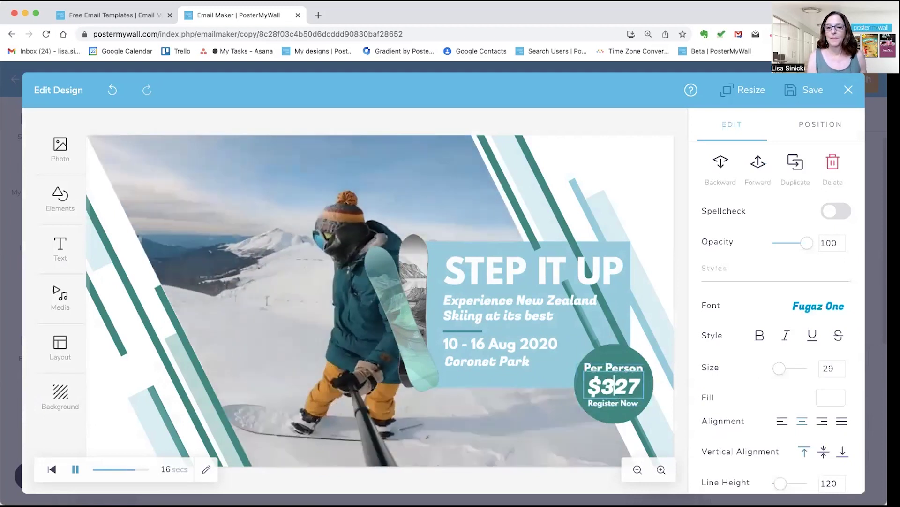
click(810, 92)
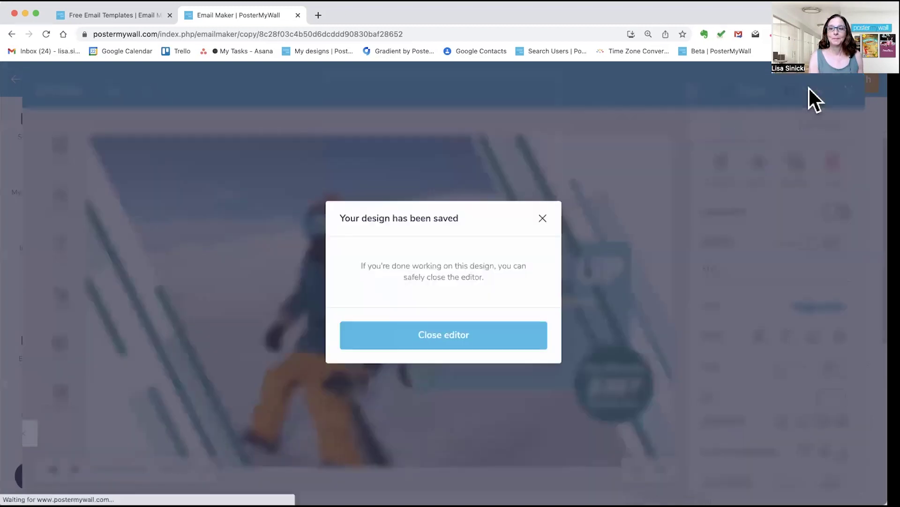
click(442, 335)
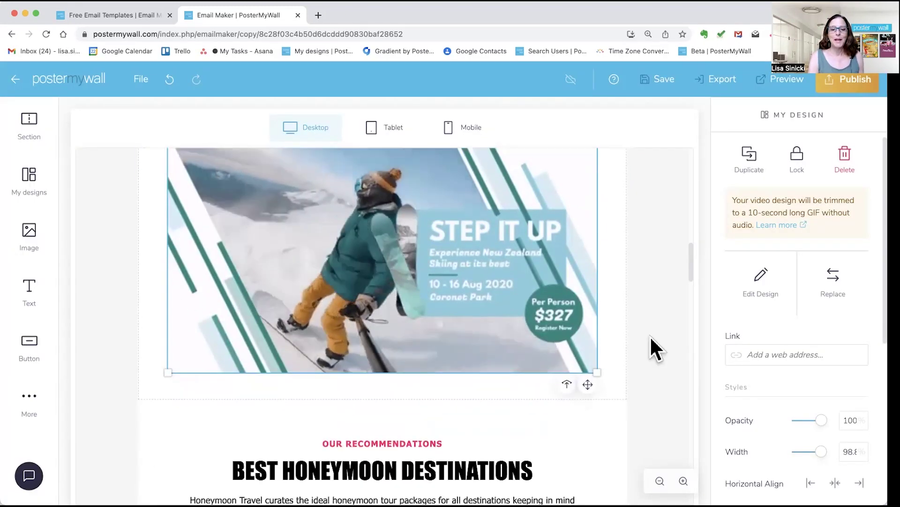
Review the email from the logo header to the video, and examine the "EXPLORE NOW" button's style settings.
scroll(650, 336, up, 2)
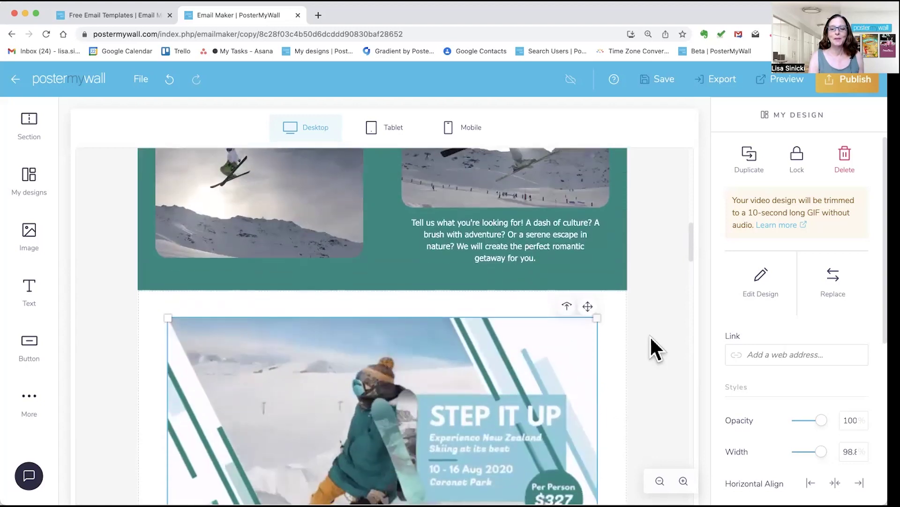
scroll(653, 336, up, 8)
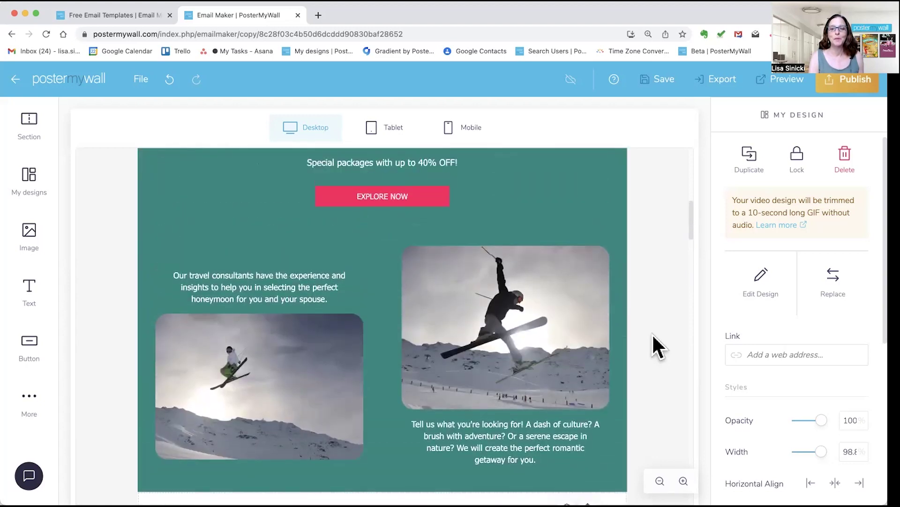
scroll(653, 335, up, 4)
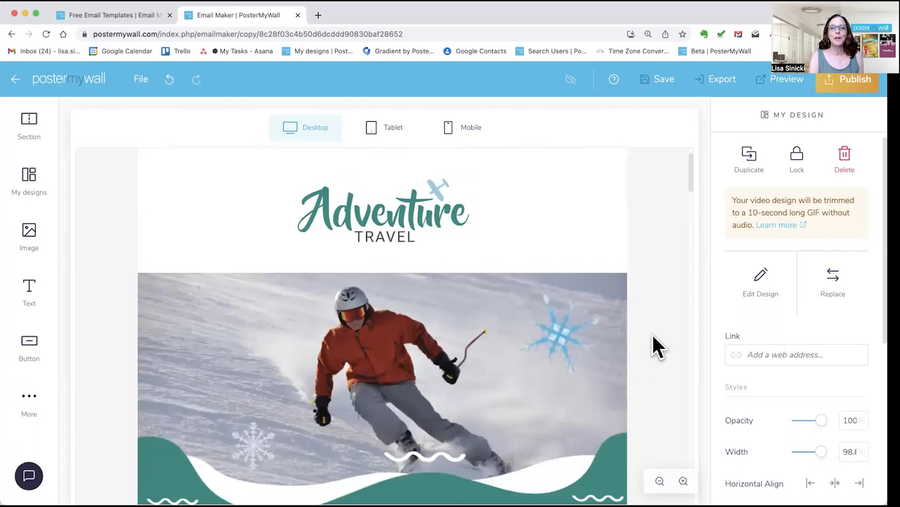
scroll(653, 335, down, 5)
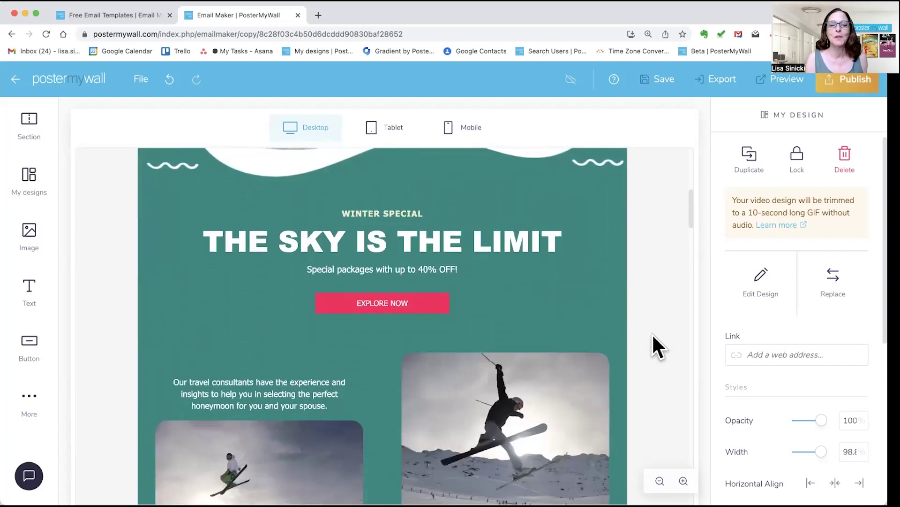
scroll(653, 335, down, 2)
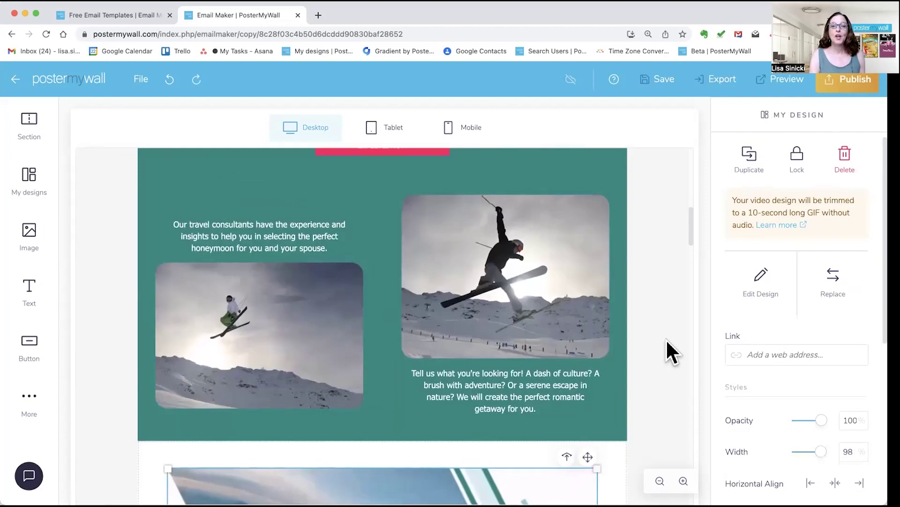
scroll(667, 342, up, 5)
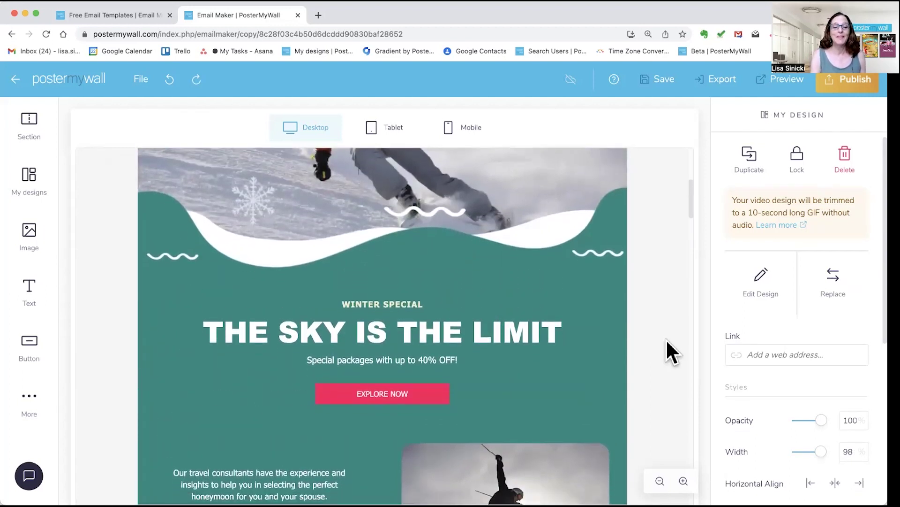
scroll(667, 339, down, 1)
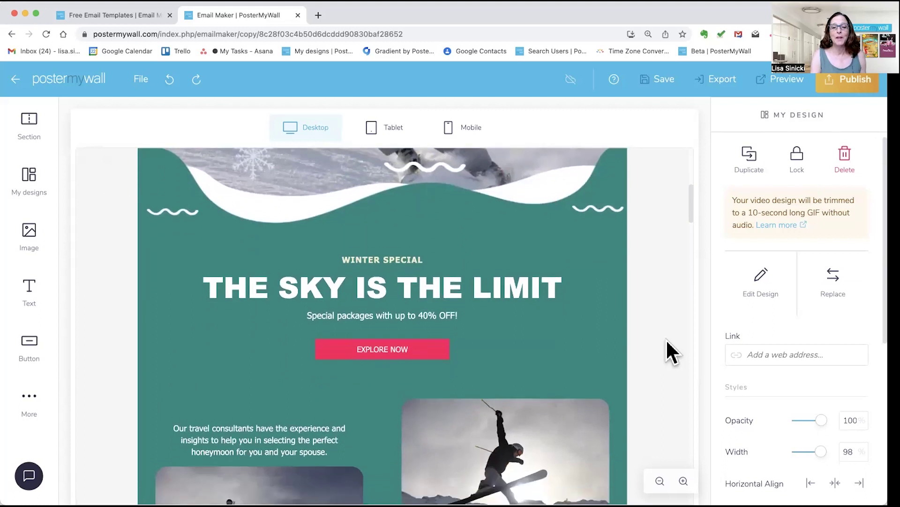
click(431, 347)
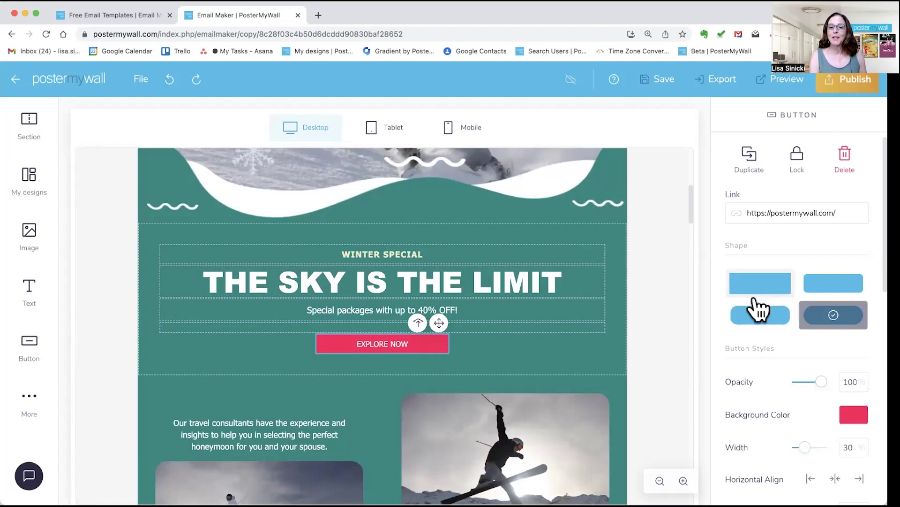
scroll(796, 370, down, 3)
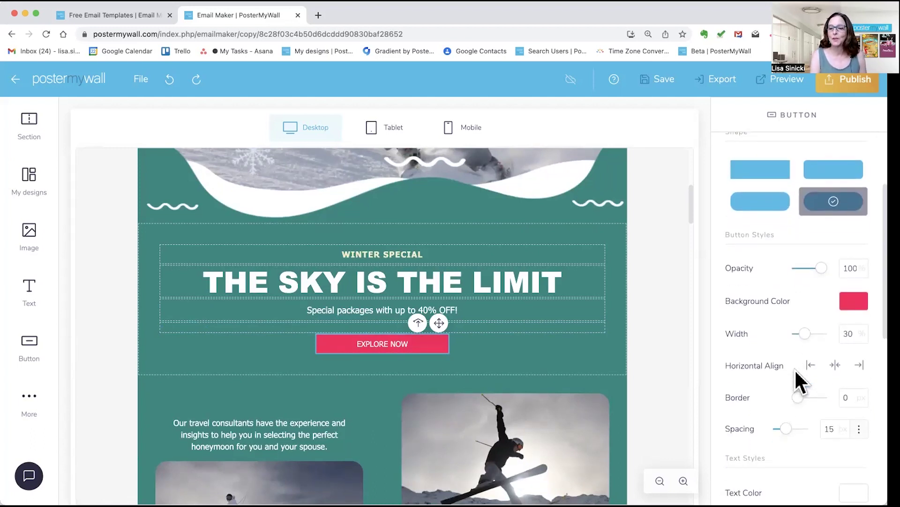
scroll(794, 368, down, 5)
scroll(795, 368, up, 6)
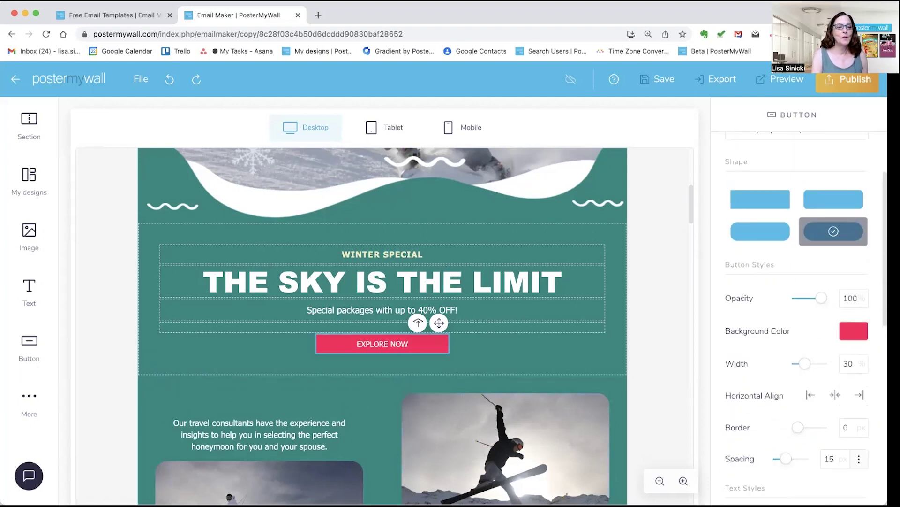
Add a new call-to-action button below "EXPLORE NOW" in the Winter Special section and delete the old pink button.
mouse_move(26, 342)
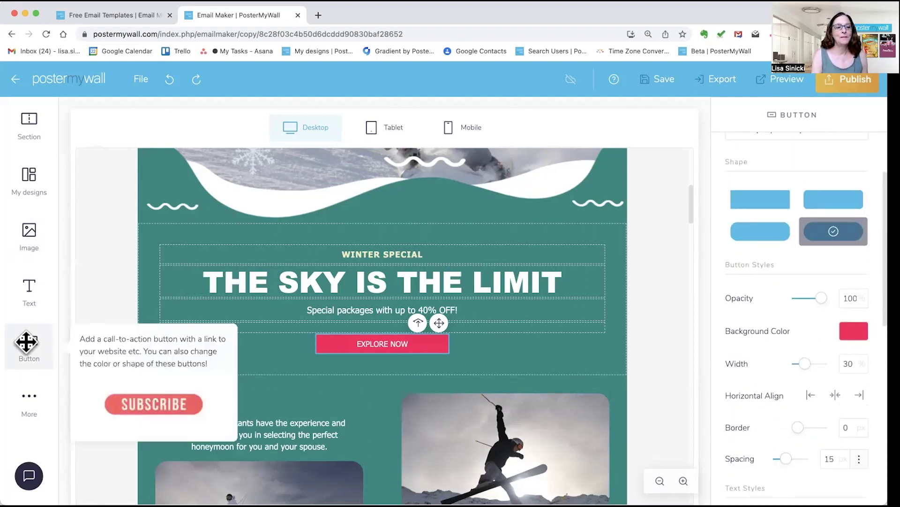
drag(27, 342, 415, 363)
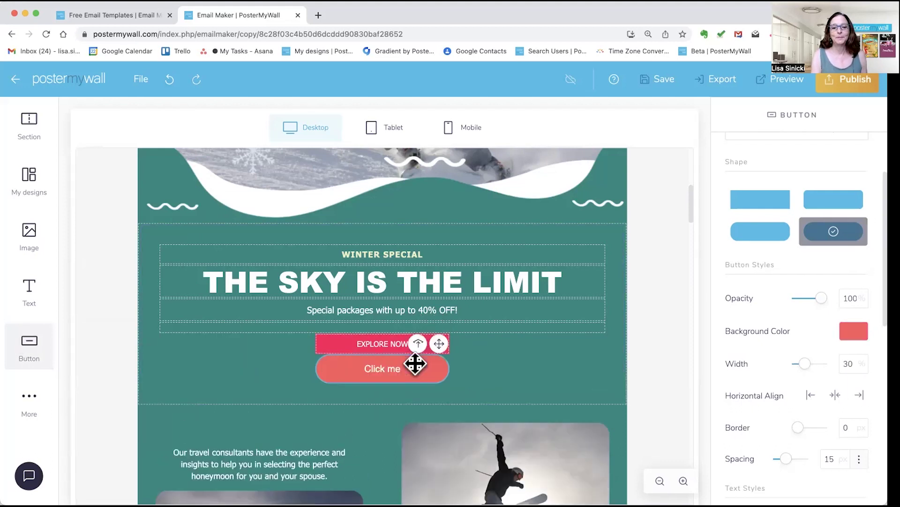
click(335, 337)
key(Delete)
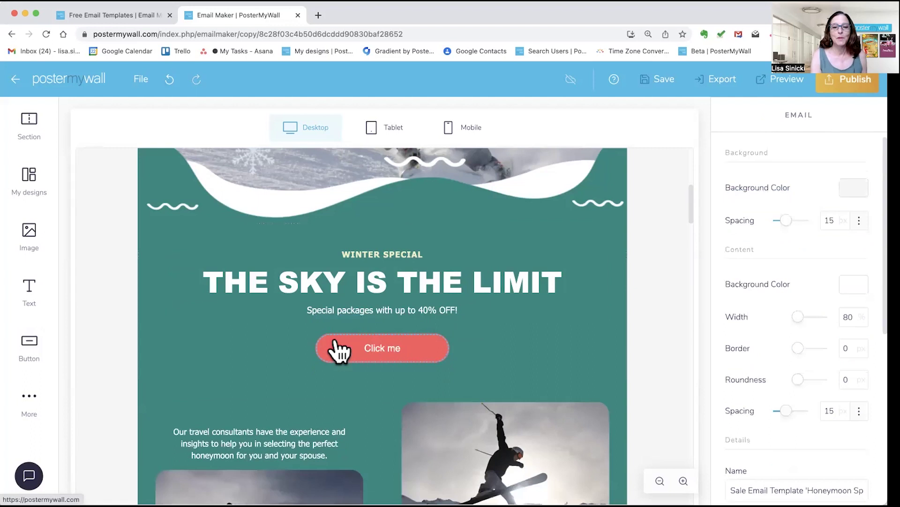
Label the new button "BUY NOW" and give it the rectangular shape with slightly rounded corners.
click(383, 348)
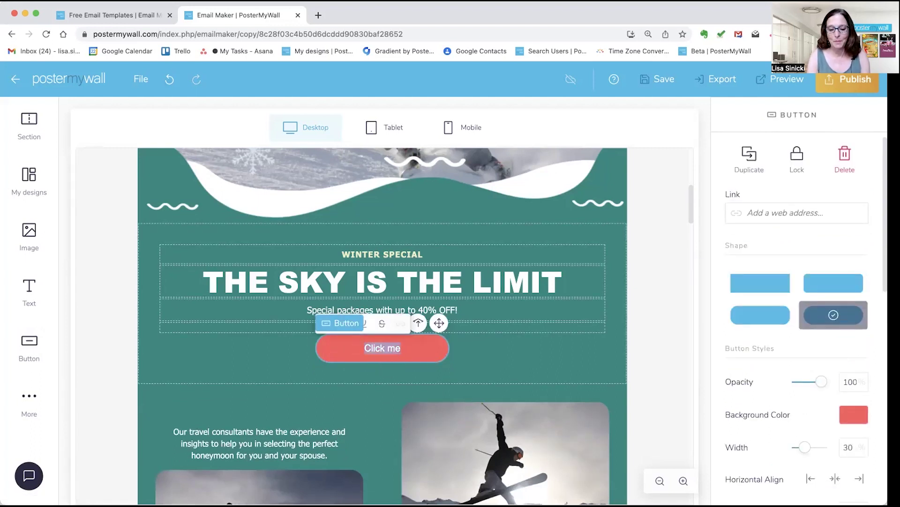
text(BUY NOW)
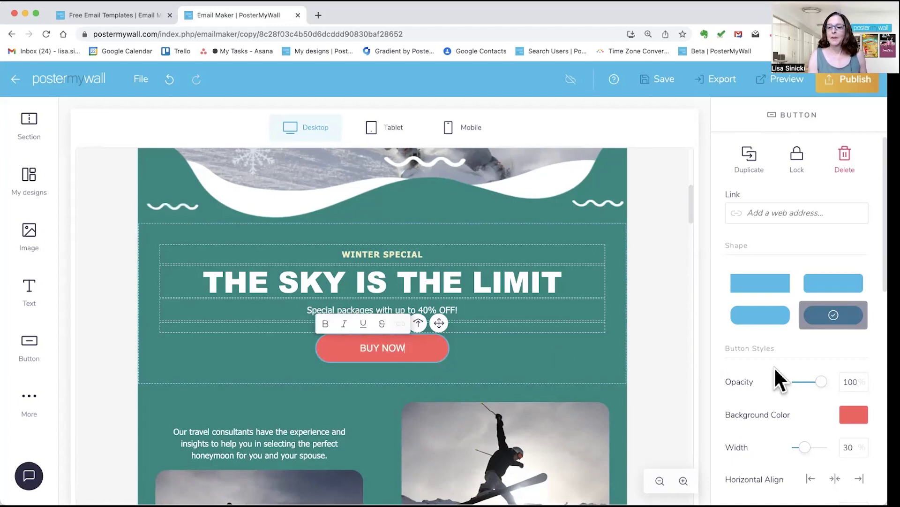
click(762, 315)
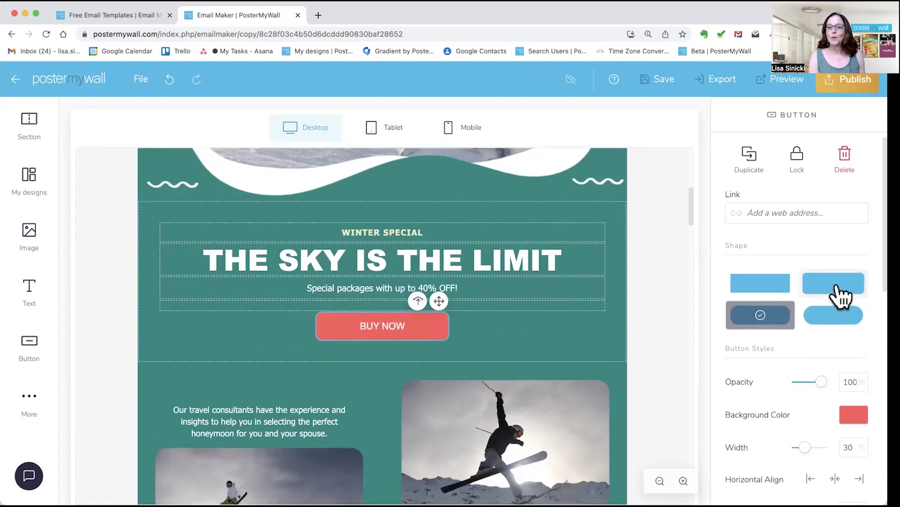
click(807, 288)
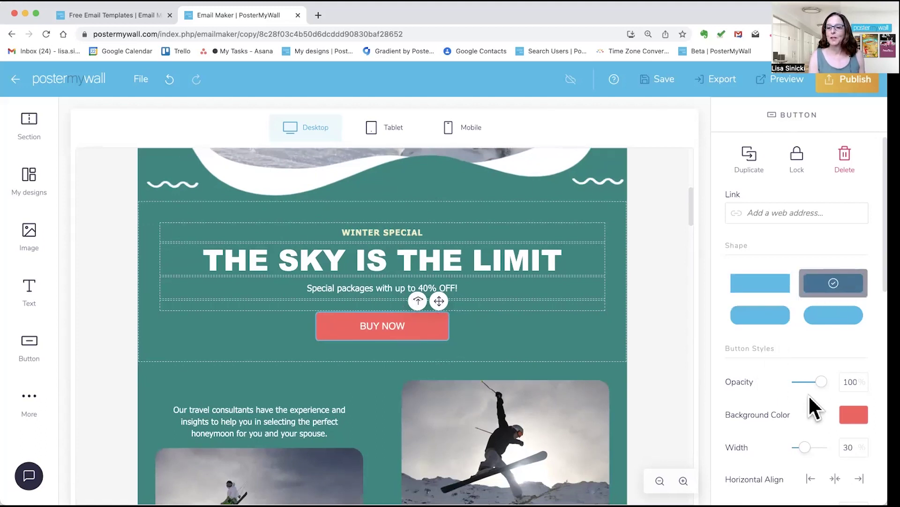
Set the "BUY NOW" button's background to the cream Travel Agency brand color F1EFC5.
click(852, 415)
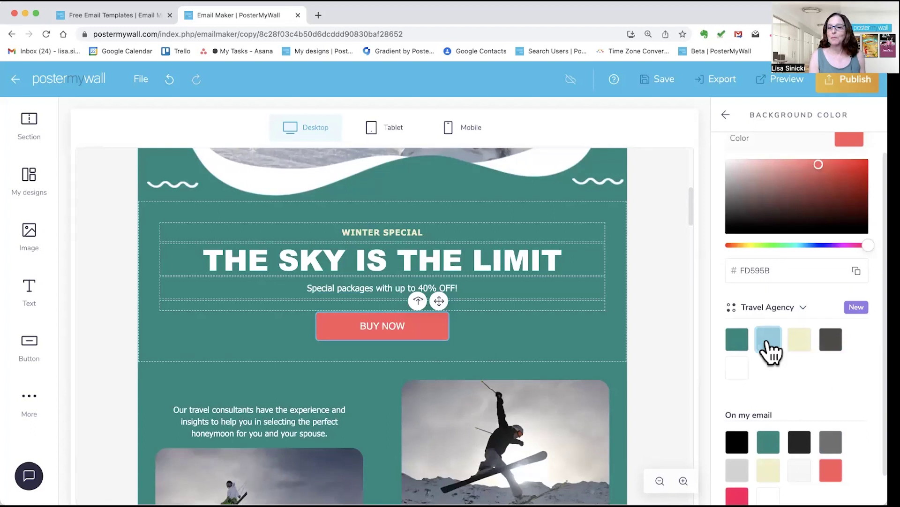
click(799, 338)
scroll(796, 401, down, 1)
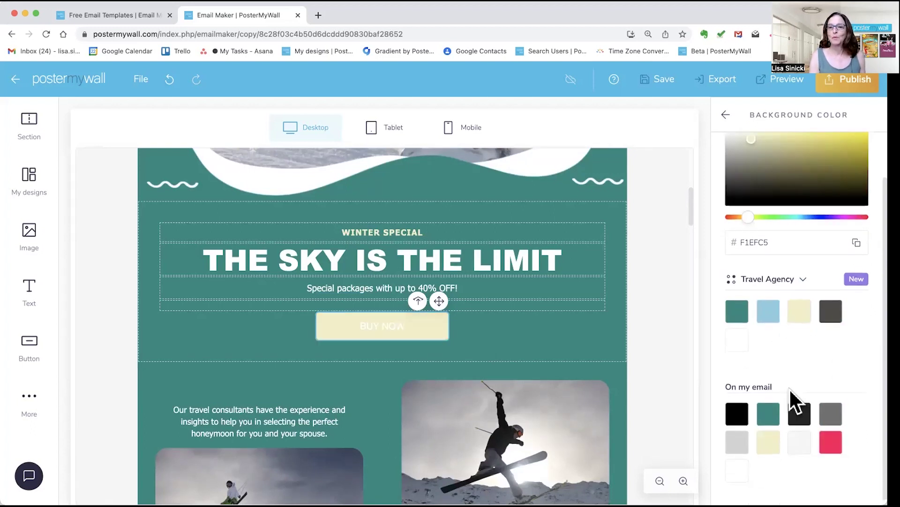
click(725, 114)
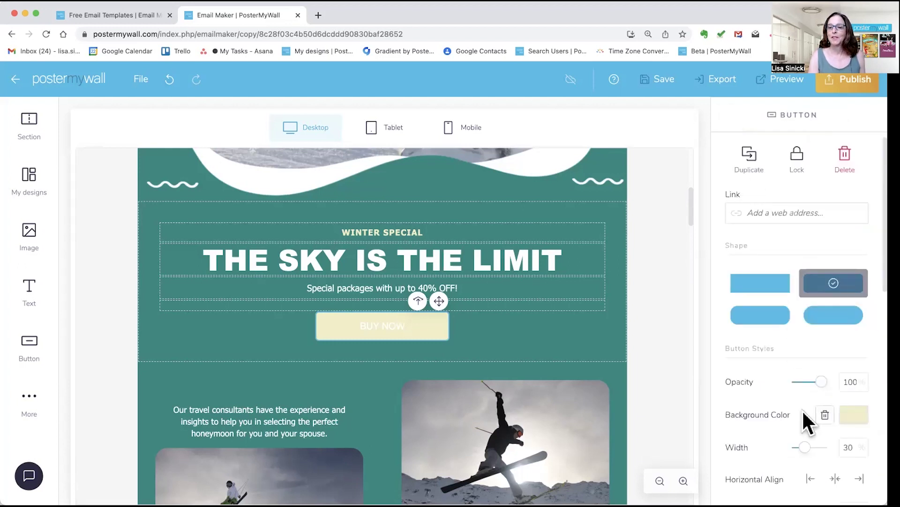
Set the "BUY NOW" button's text to the dark gray Travel Agency brand color 4D4B48.
scroll(802, 410, down, 10)
scroll(802, 409, down, 3)
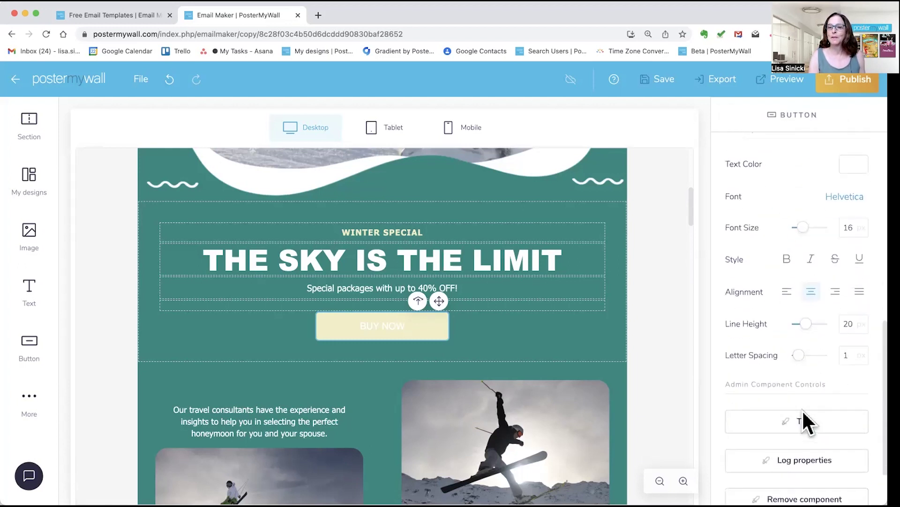
scroll(826, 329, up, 2)
click(854, 215)
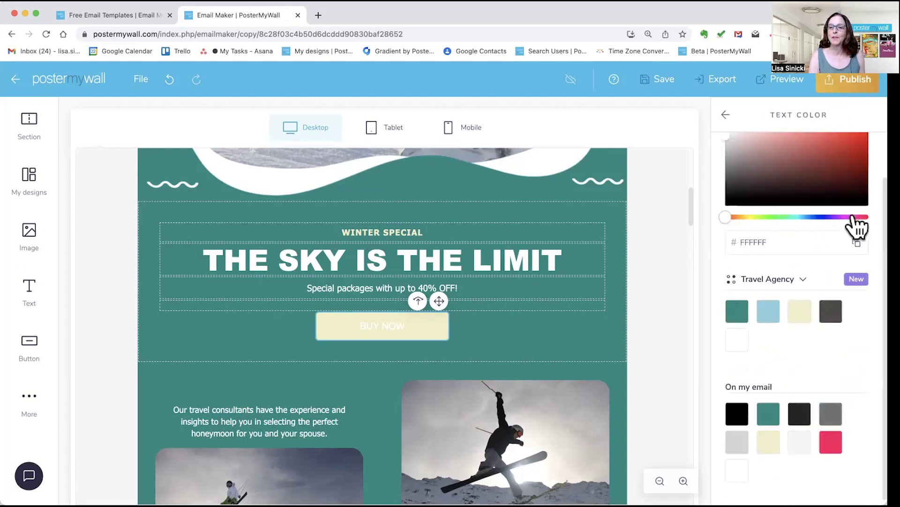
click(832, 319)
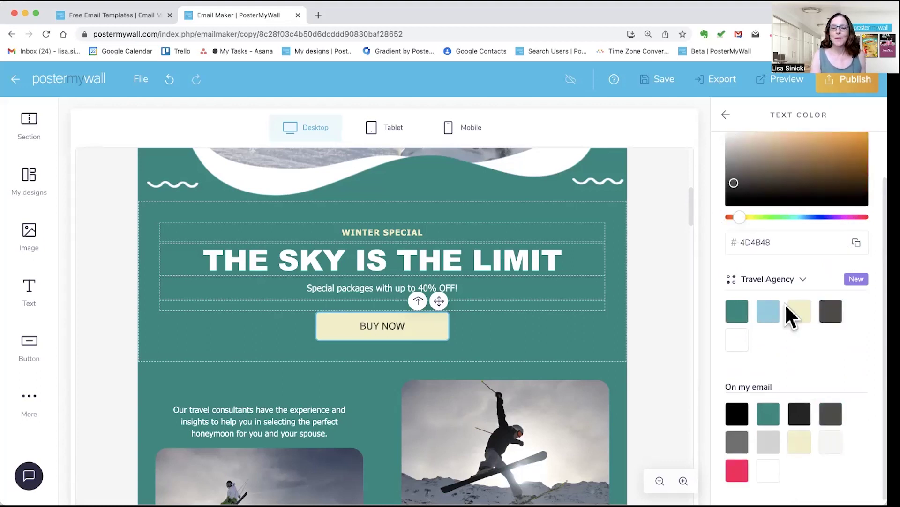
click(727, 112)
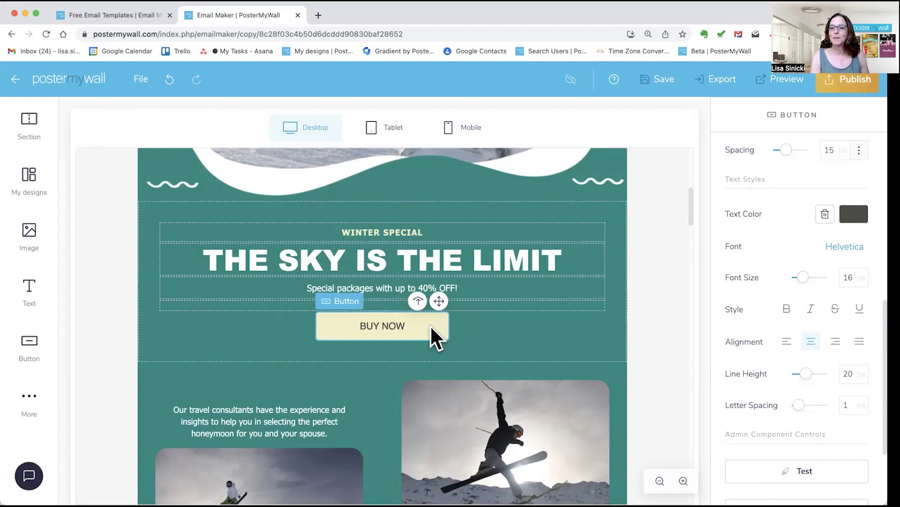
scroll(744, 308, up, 6)
scroll(743, 308, up, 3)
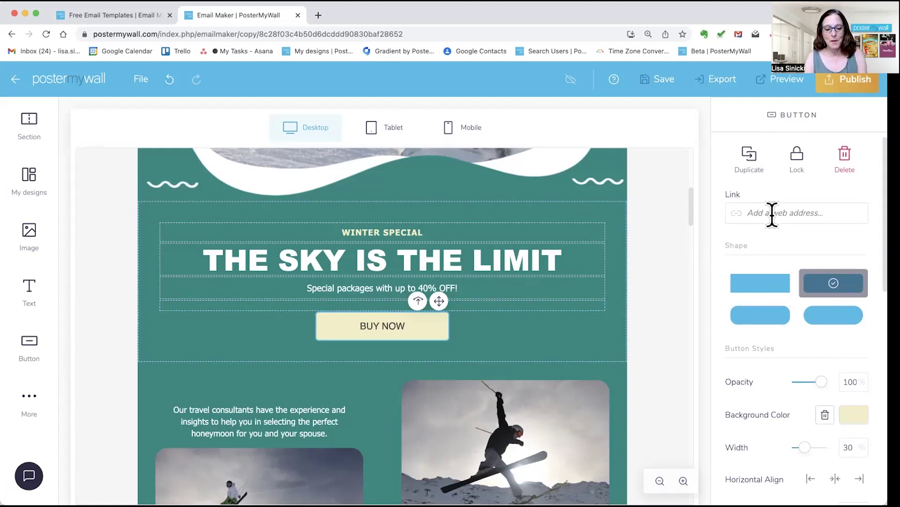
text(p)
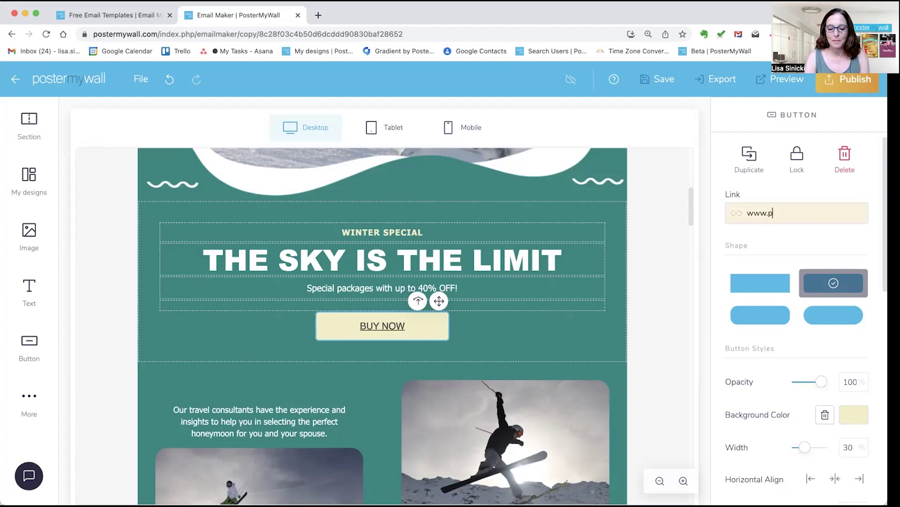
text(ostermywall.com)
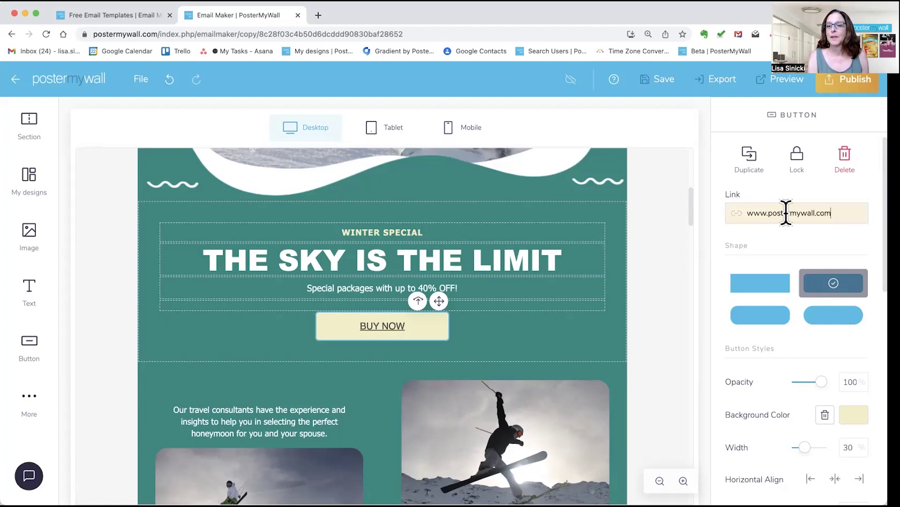
key(Return)
Copy the "BUY NOW" button's web address and apply it as the link of the Adventure Travel logo image.
drag(843, 212, 749, 216)
key(super+c)
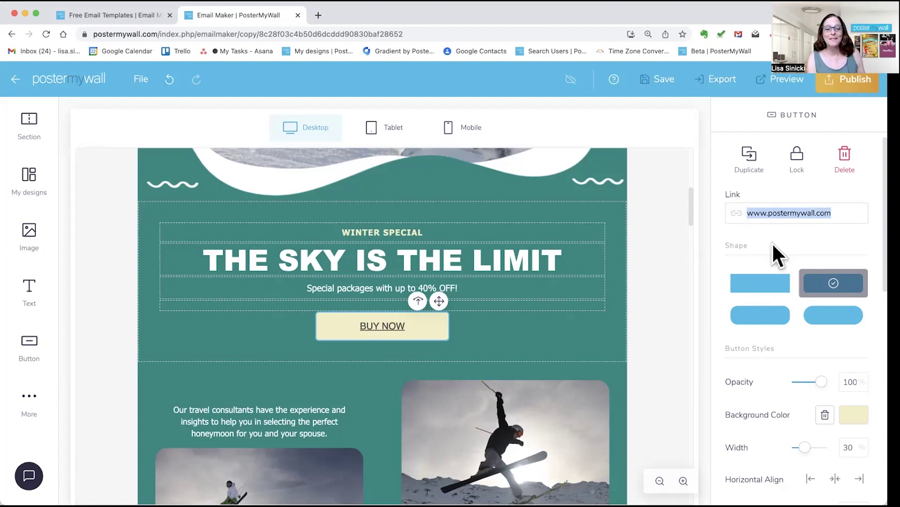
scroll(673, 258, up, 5)
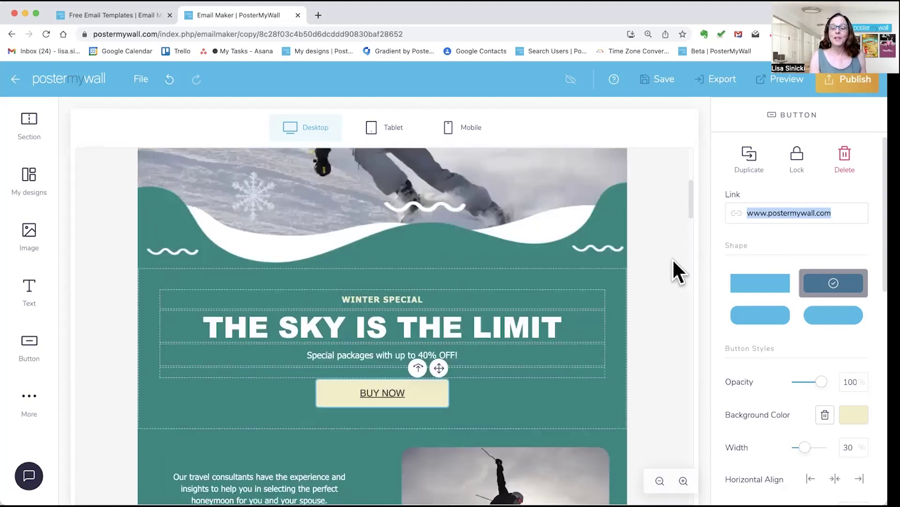
scroll(673, 259, up, 3)
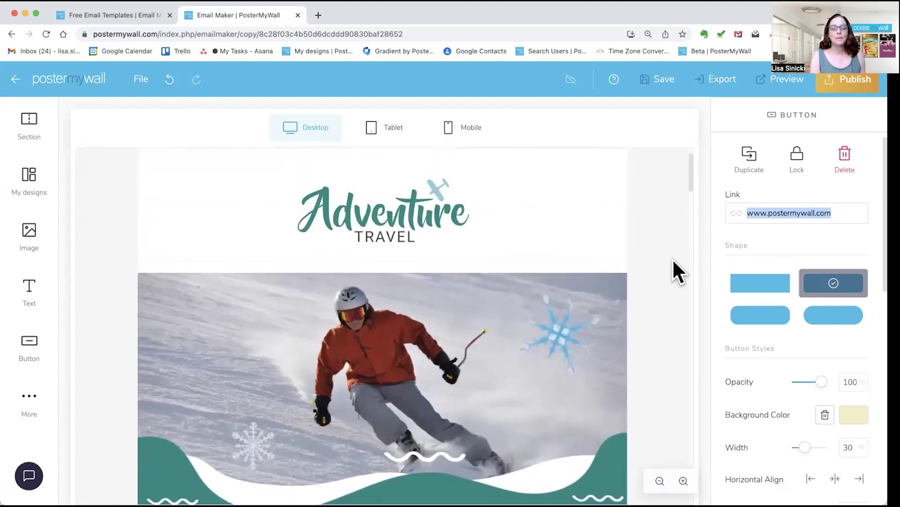
click(387, 209)
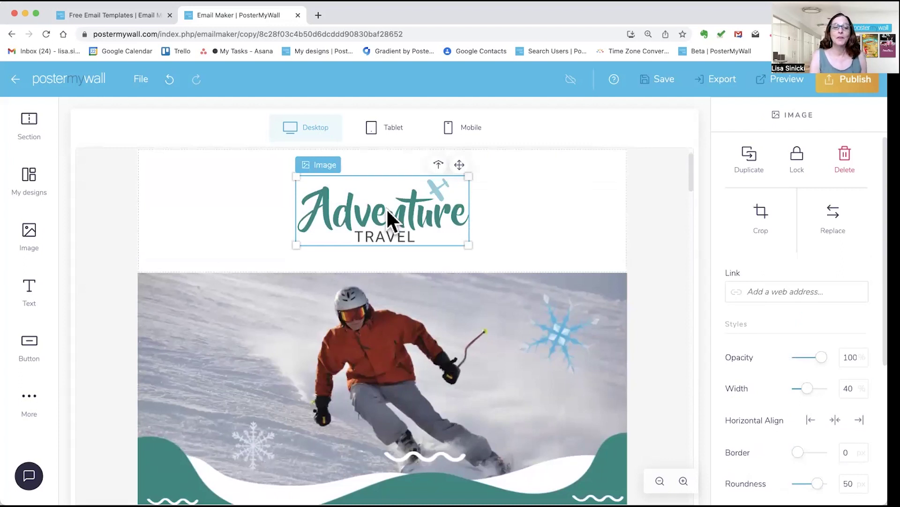
click(753, 291)
key(super+v)
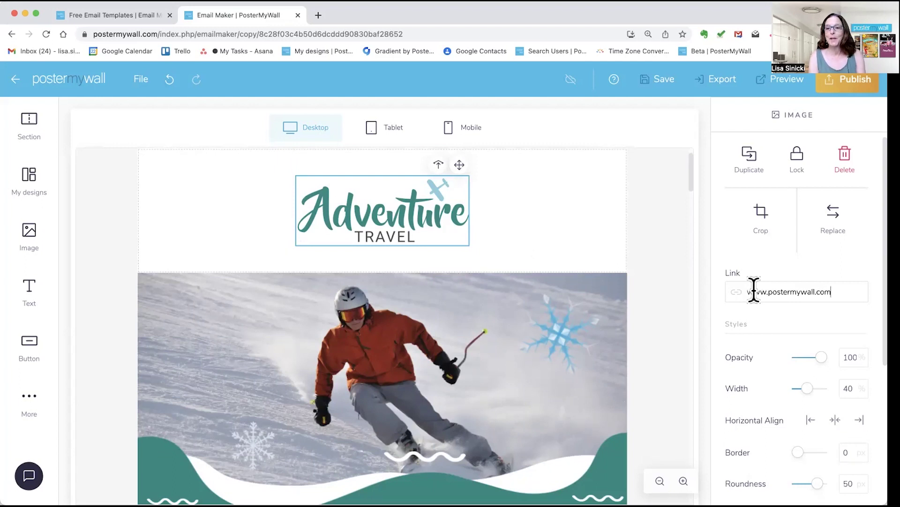
key(Return)
scroll(492, 398, down, 1)
scroll(492, 398, down, 5)
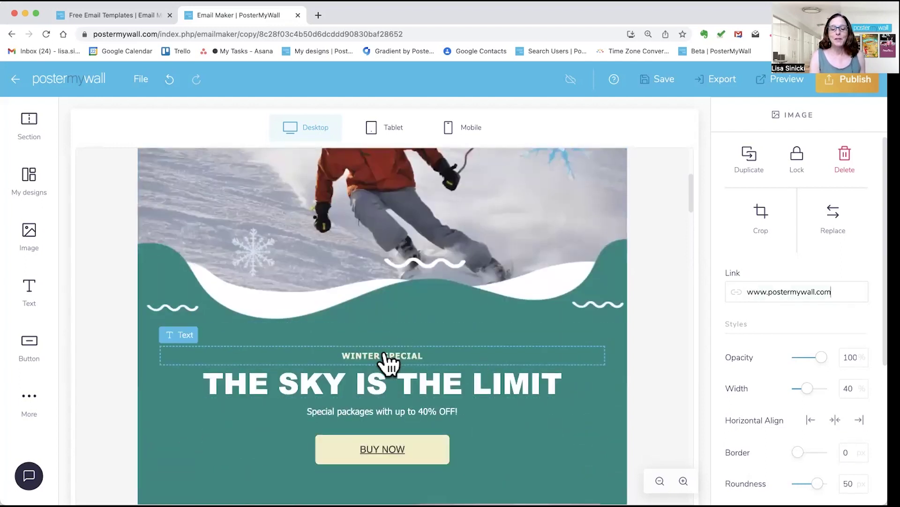
scroll(519, 394, down, 4)
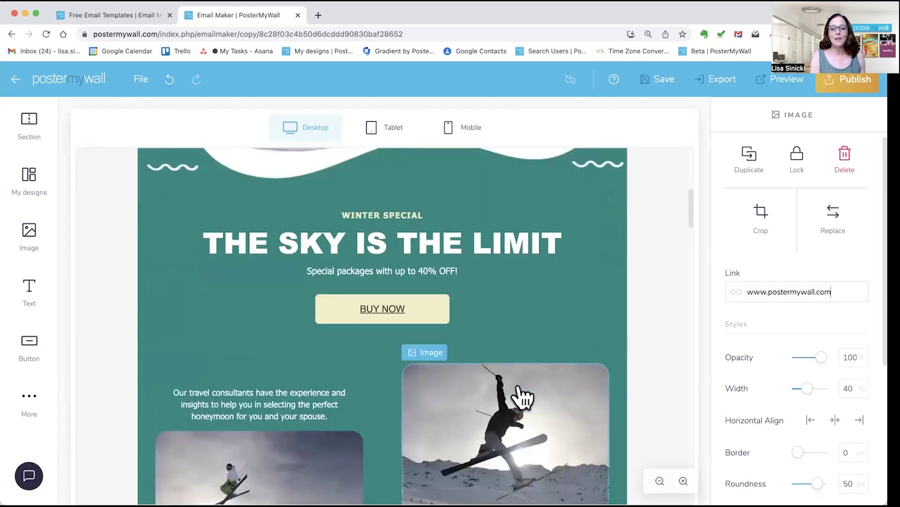
scroll(522, 396, down, 4)
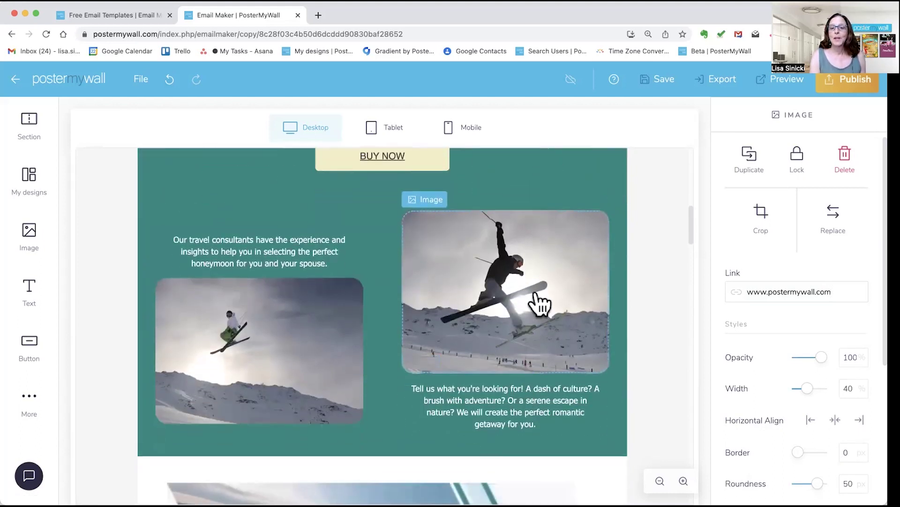
click(537, 296)
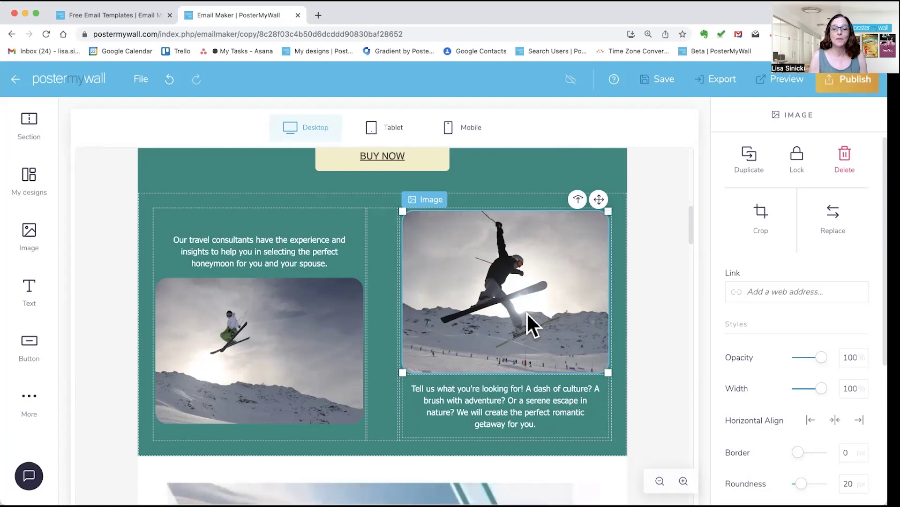
click(767, 293)
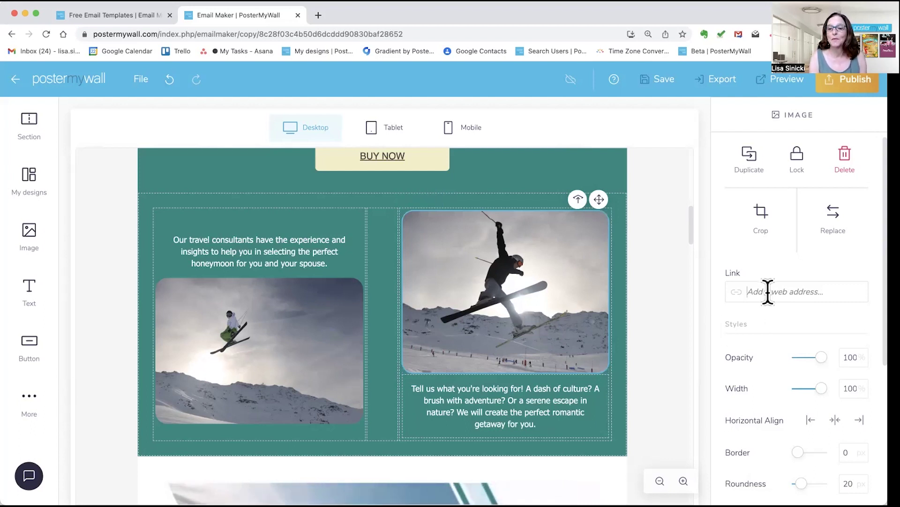
key(super+v)
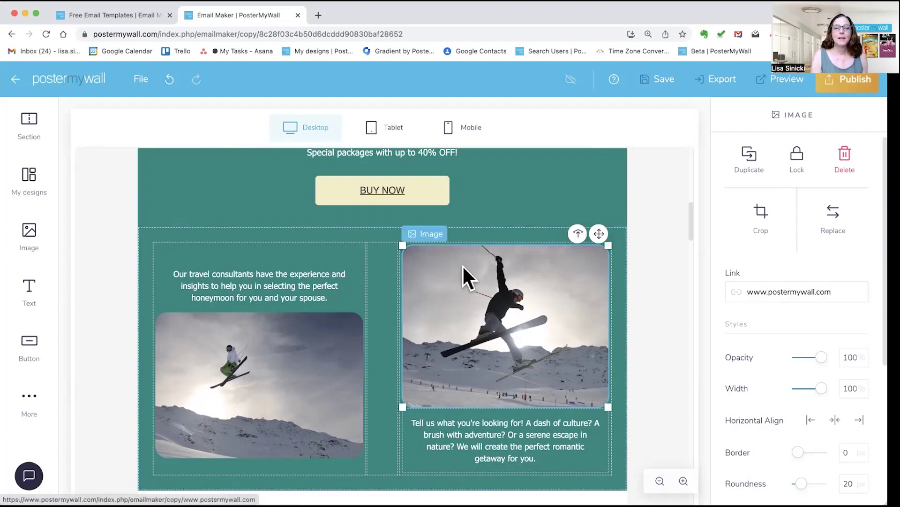
Look over the additional content elements and review the email from the header down to the ski photos.
scroll(463, 264, up, 5)
scroll(466, 277, up, 2)
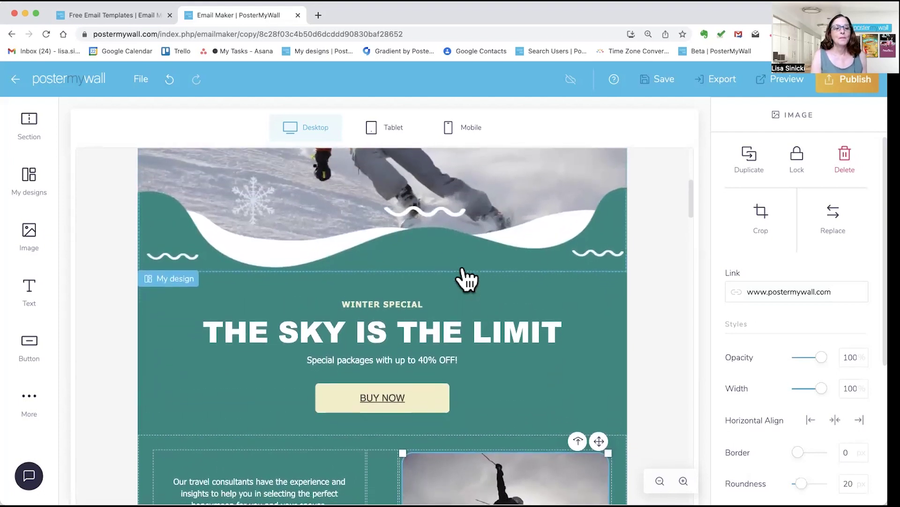
scroll(466, 280, down, 2)
scroll(465, 280, down, 1)
click(29, 400)
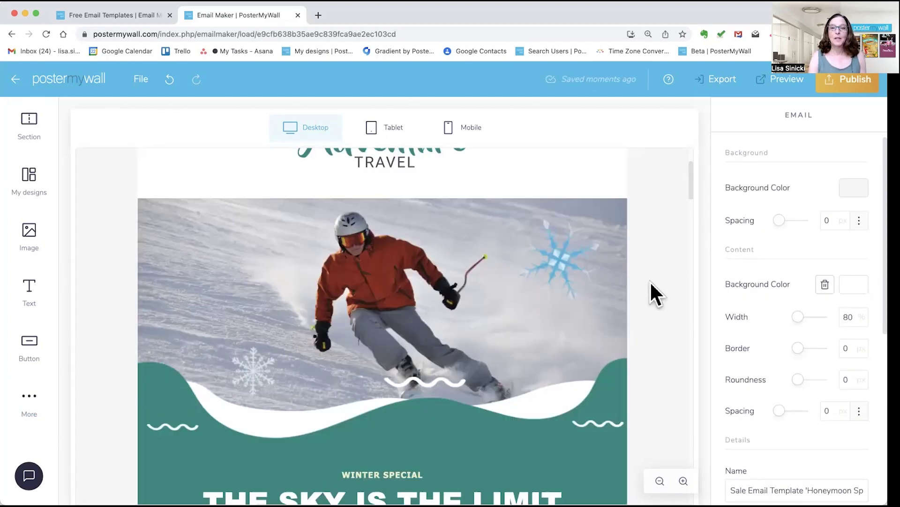
scroll(650, 281, down, 3)
scroll(650, 281, down, 2)
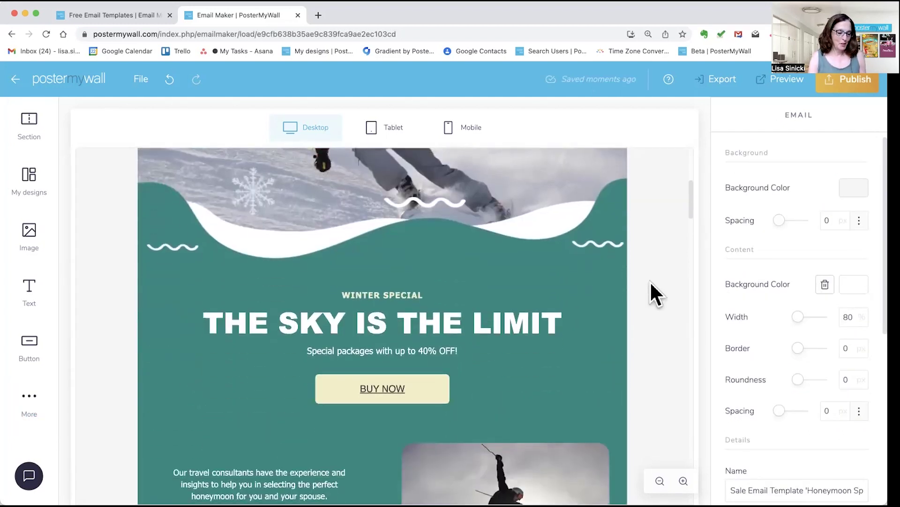
scroll(650, 280, down, 2)
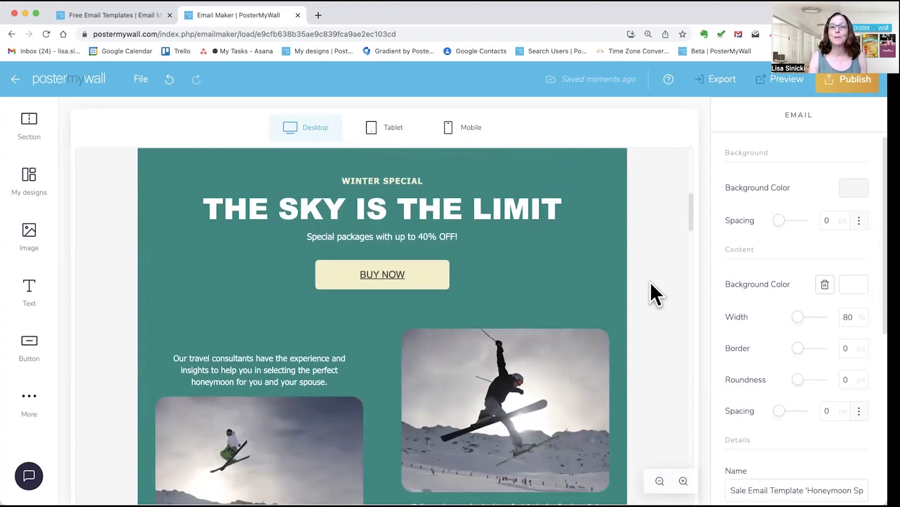
Go back to the list of email campaigns and reopen the first 'Honeymoon' sale email draft for editing.
click(18, 80)
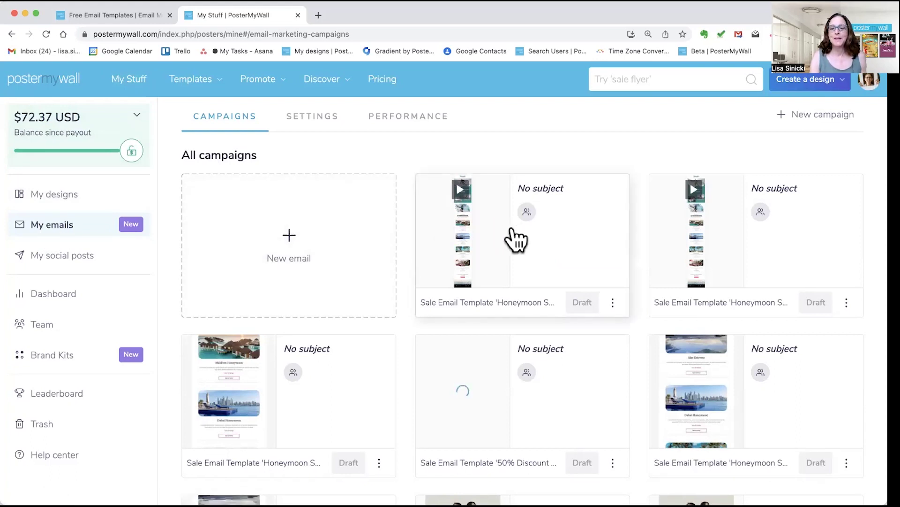
click(614, 303)
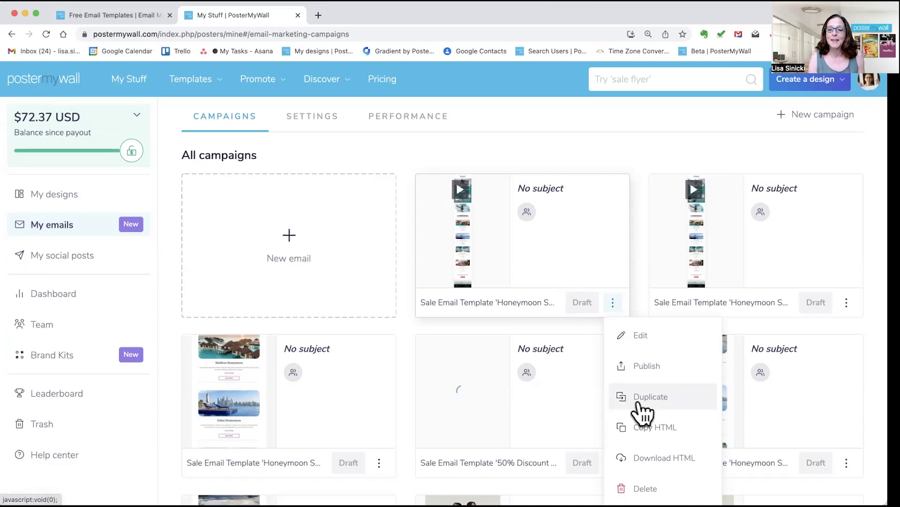
click(647, 333)
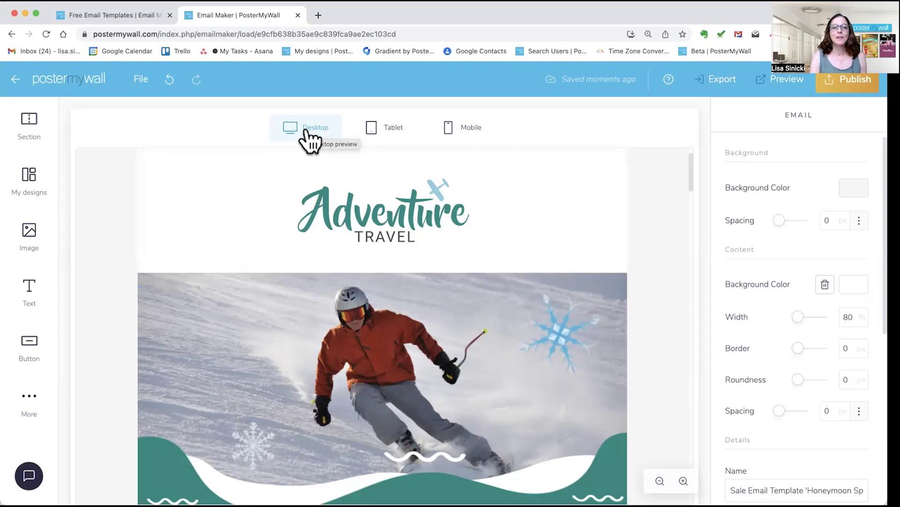
Examine how the email's header, Winter Special section and ski photos lay out in the tablet and mobile previews.
click(387, 136)
scroll(312, 347, down, 5)
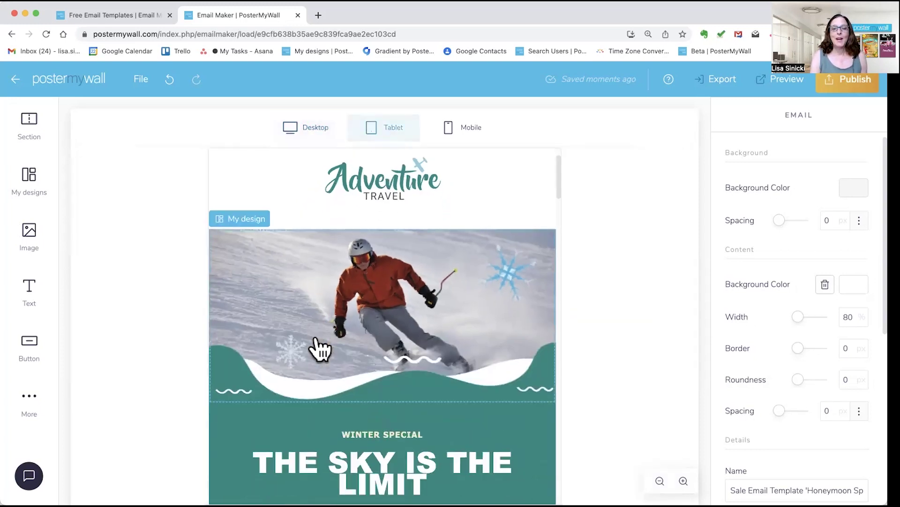
scroll(315, 347, up, 3)
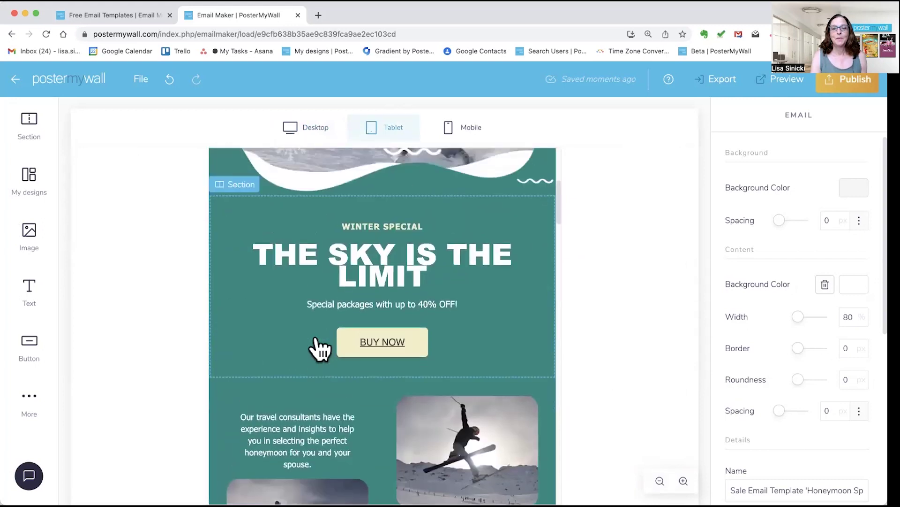
scroll(391, 301, up, 5)
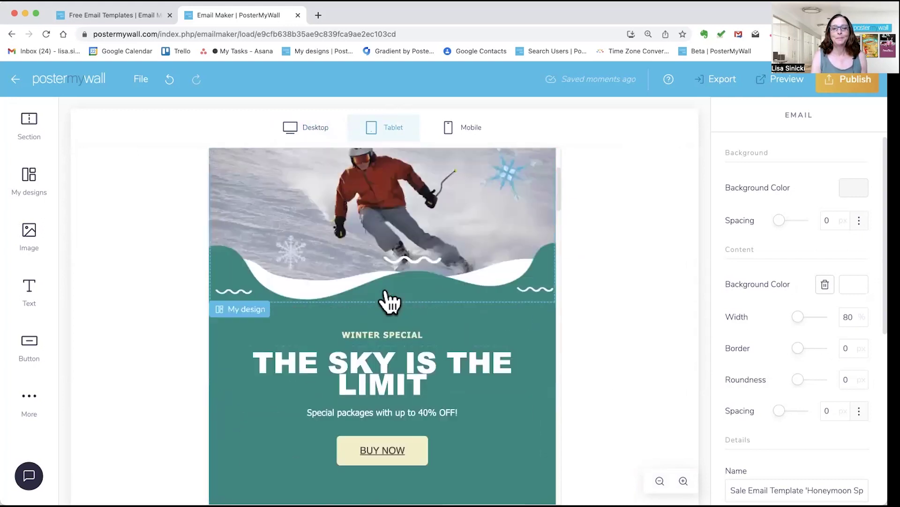
click(469, 137)
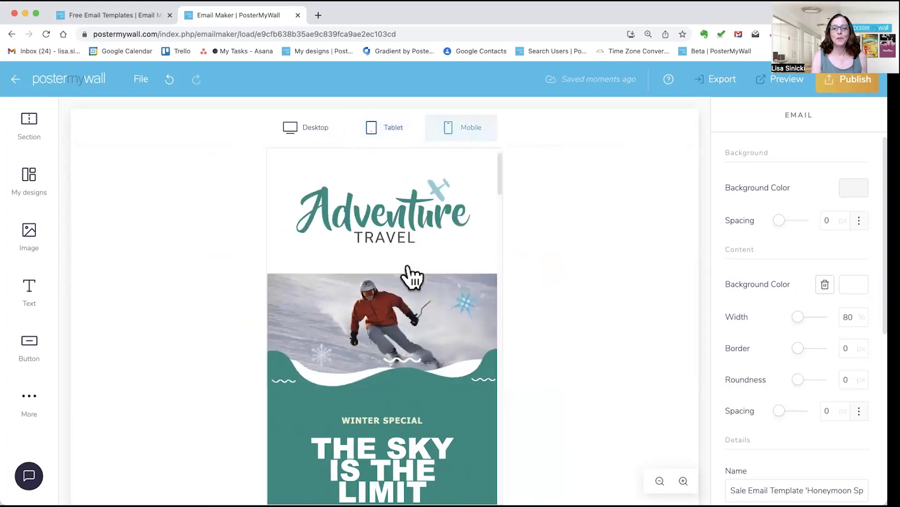
scroll(387, 316, down, 3)
scroll(386, 313, down, 5)
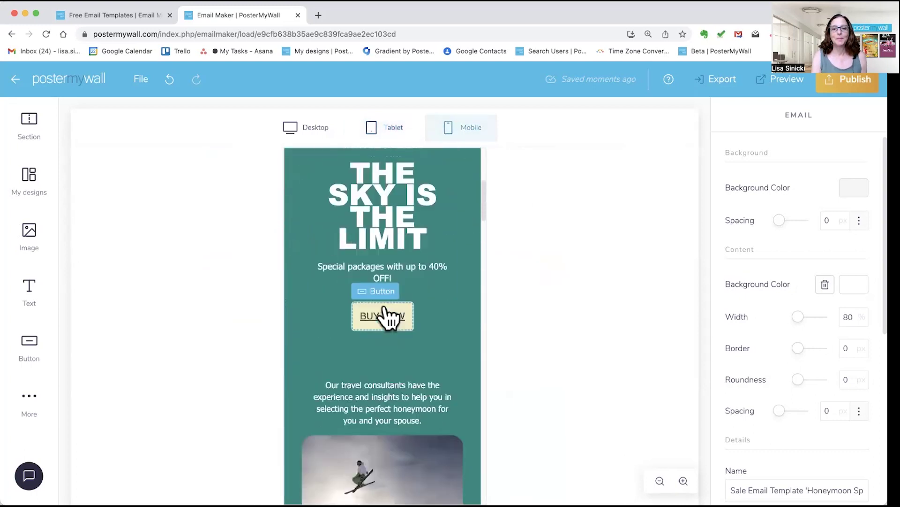
scroll(386, 314, up, 3)
scroll(387, 312, up, 4)
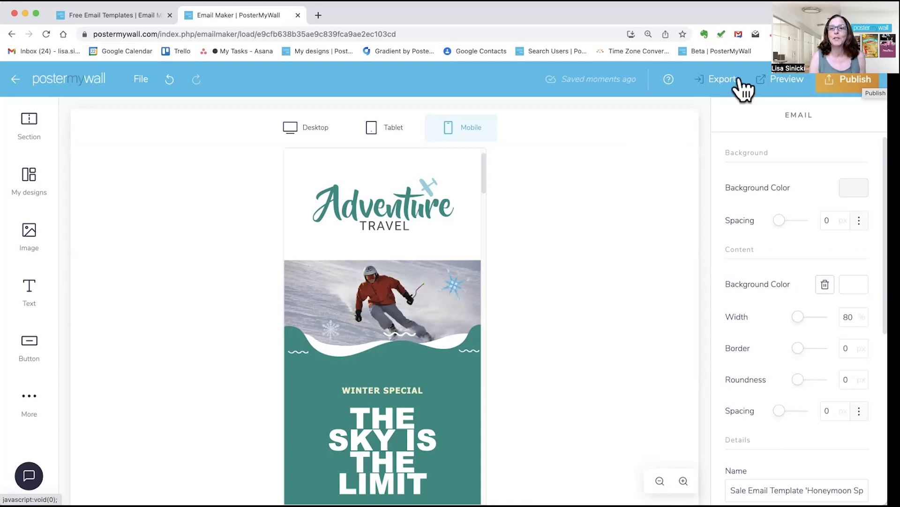
Open the export options for the finished email design.
click(723, 86)
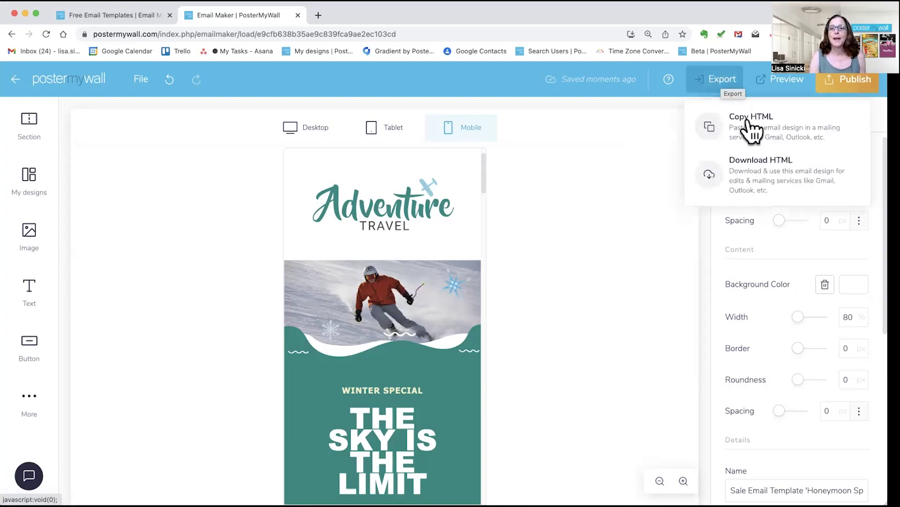